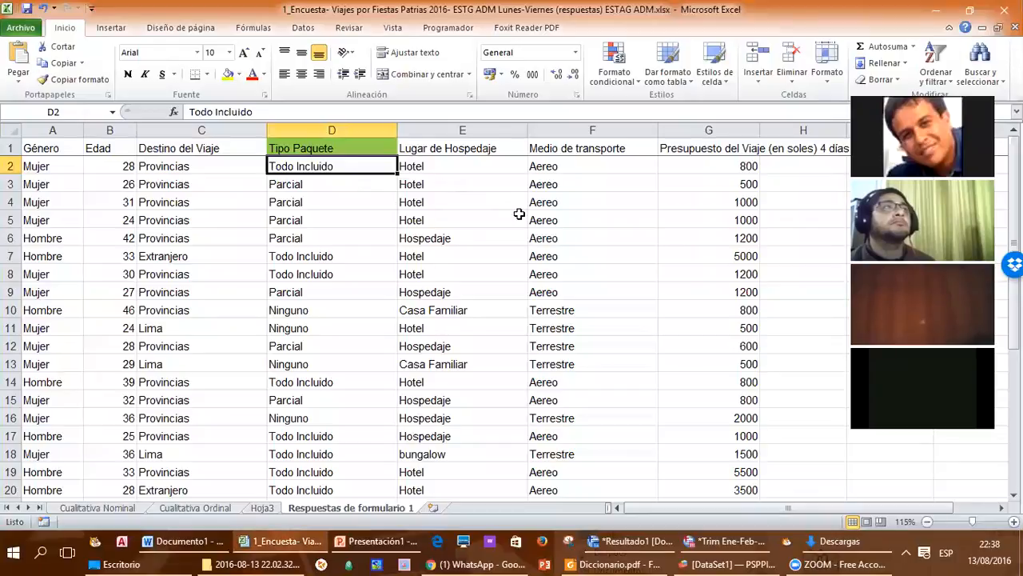
Look through the survey records in the Género column, returning to its header cell A1
key("Up")
key("Left")
key("Left")
key("Left")
key("Down")
key("Down")
key("Down")
key("Down")
key("Down")
key("Down")
key("Down")
key("Down")
key("Down")
key("Down")
key("Down")
key("Down")
key("Down")
key("Down")
key("Down")
key("Down")
key("Down")
key("Down")
key("Down")
key("Down")
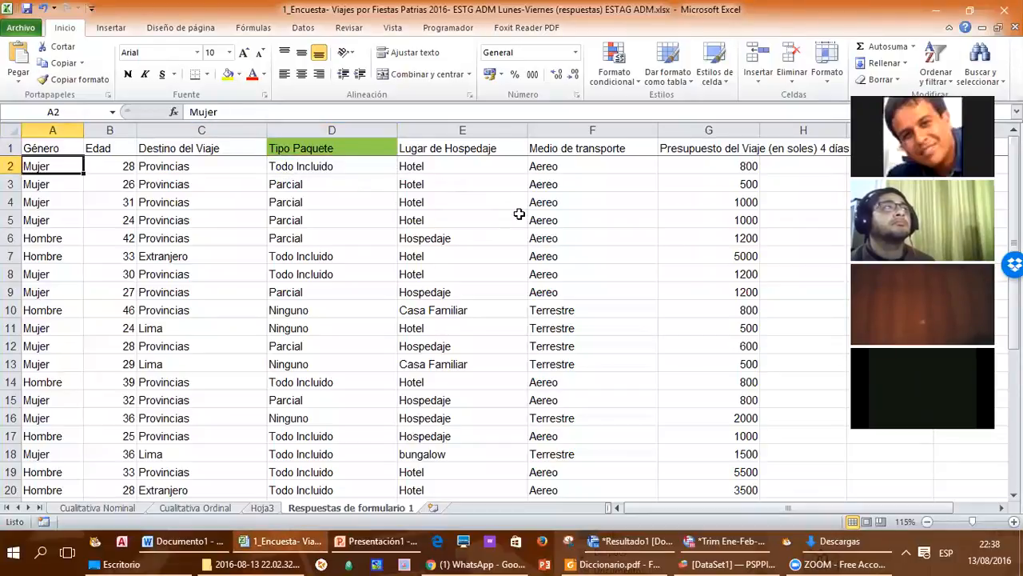
key("Up")
key("Up")
key("Up")
key("Up")
key("Up")
key("Up")
key("Up")
key("Up")
key("Up")
key("Up")
key("Up")
key("Up")
key("Up")
key("Up")
key("Up")
key("Up")
key("Up")
key("Up")
key("Up")
key("Up")
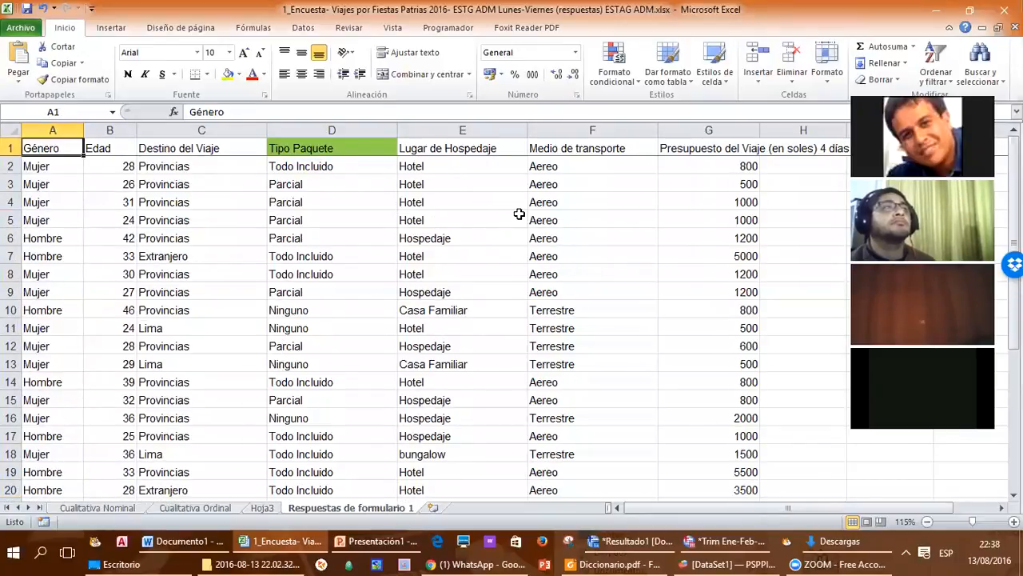
key("Down")
key("Up")
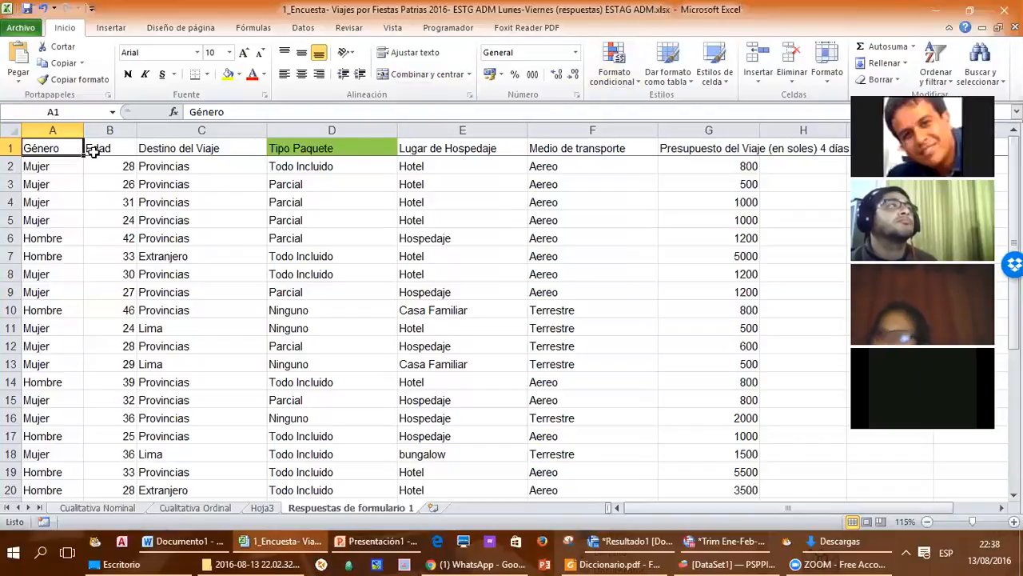
Rename the Género header as Sexo and the Destino del Viaje header as Destino
type("Sexo")
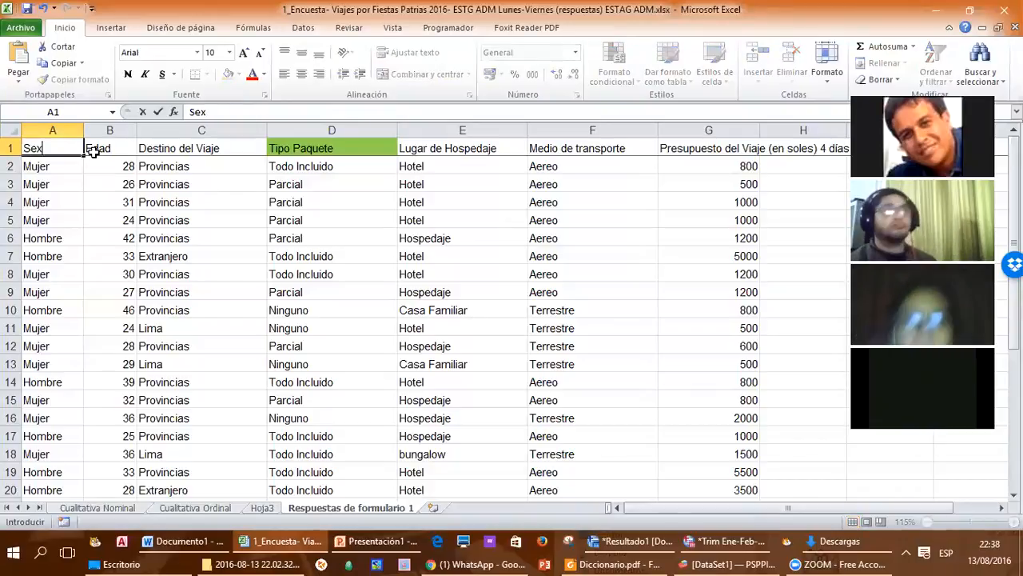
key("Tab")
key("Tab")
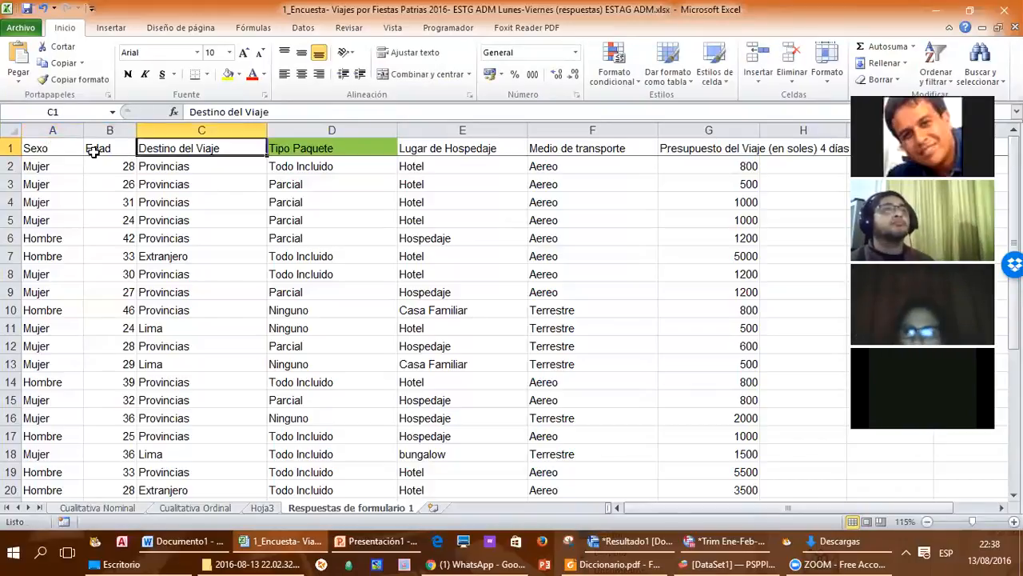
type("Destino")
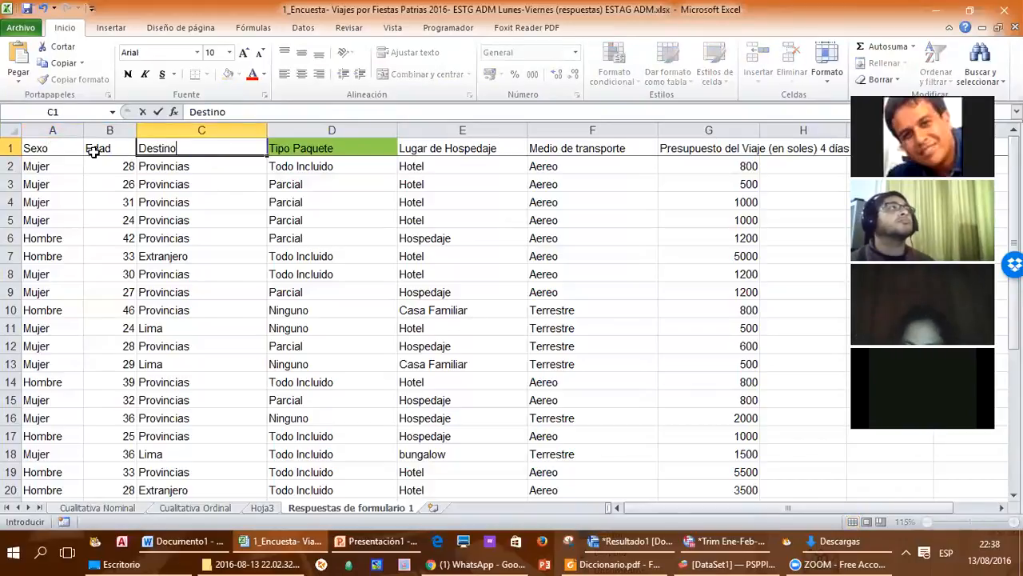
key("Tab")
Rename the header in D1 as TipoPaquete and the Lugar de Hospedaje header as Hospedaje
type("Tipo")
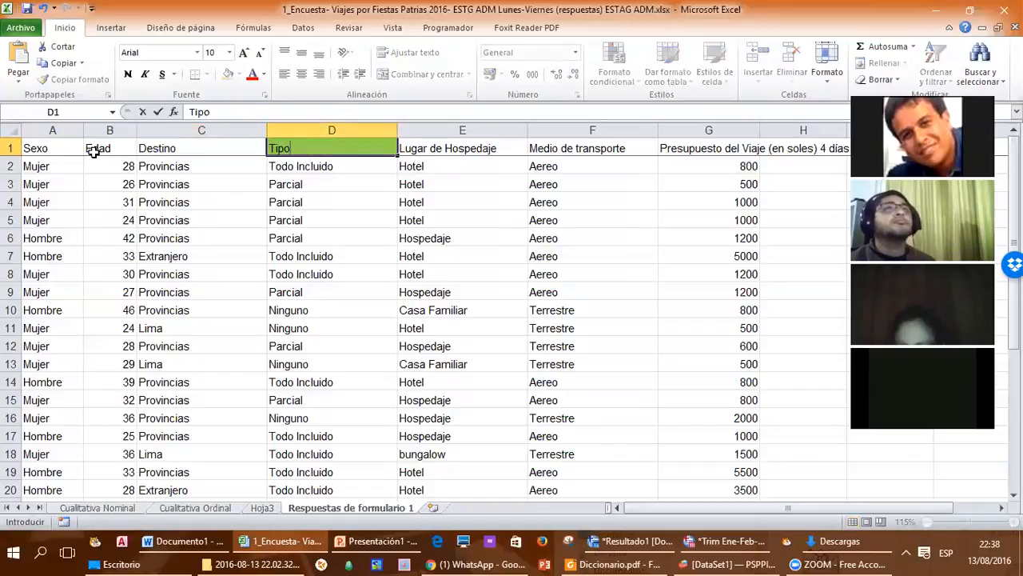
type("Paquete")
key("Tab")
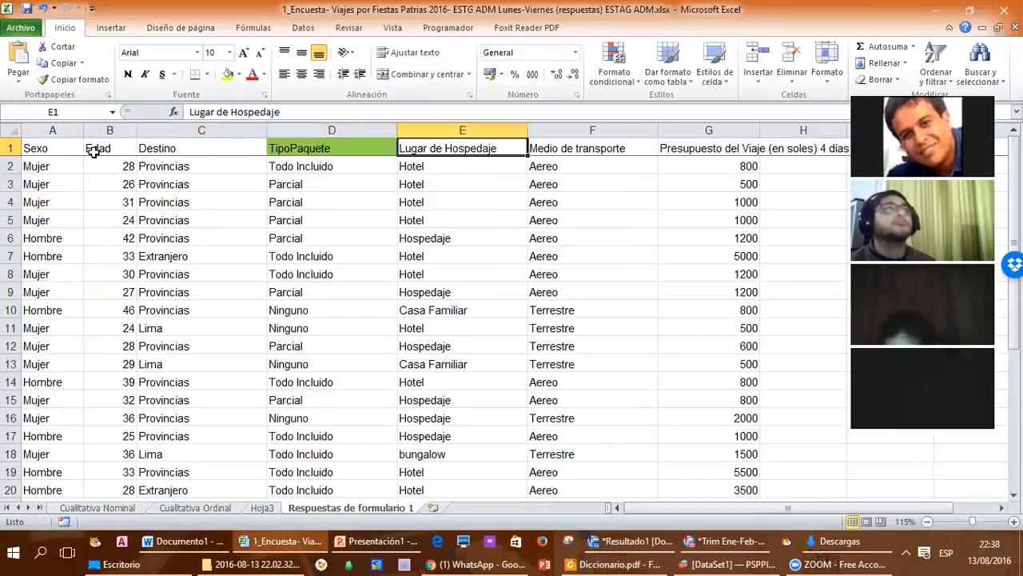
type("Hospe")
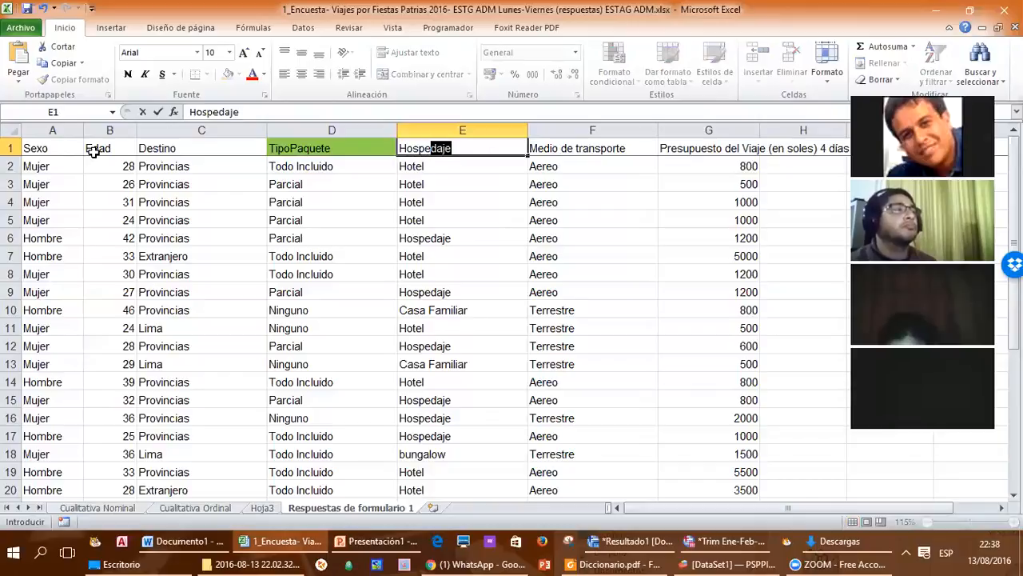
type("daje")
key("Tab")
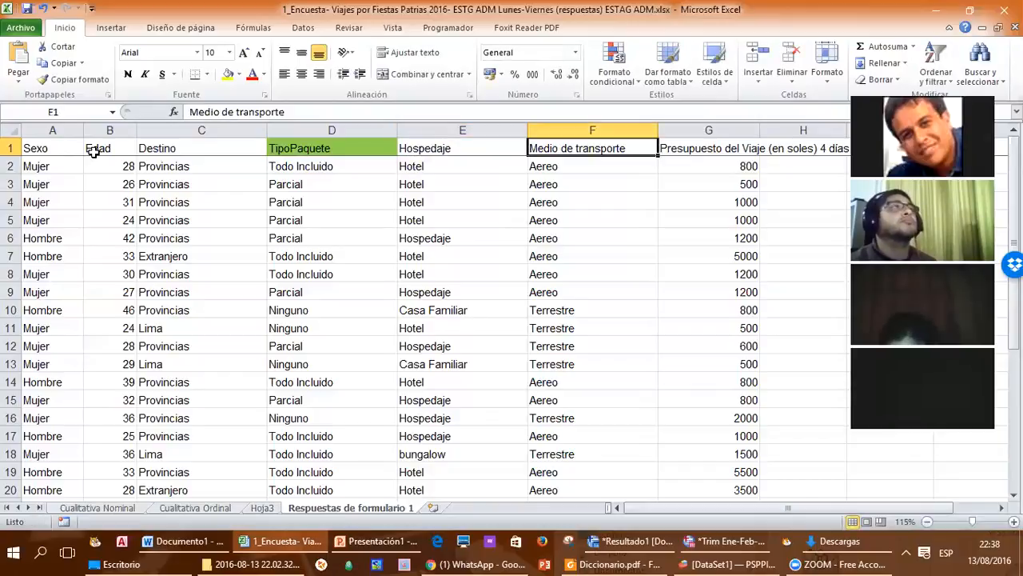
Narrow columns C, D, E and F so they fit their contents more closely
left_click_drag(267, 130, 200, 130)
left_click_drag(330, 130, 279, 130)
left_click_drag(408, 129, 356, 130)
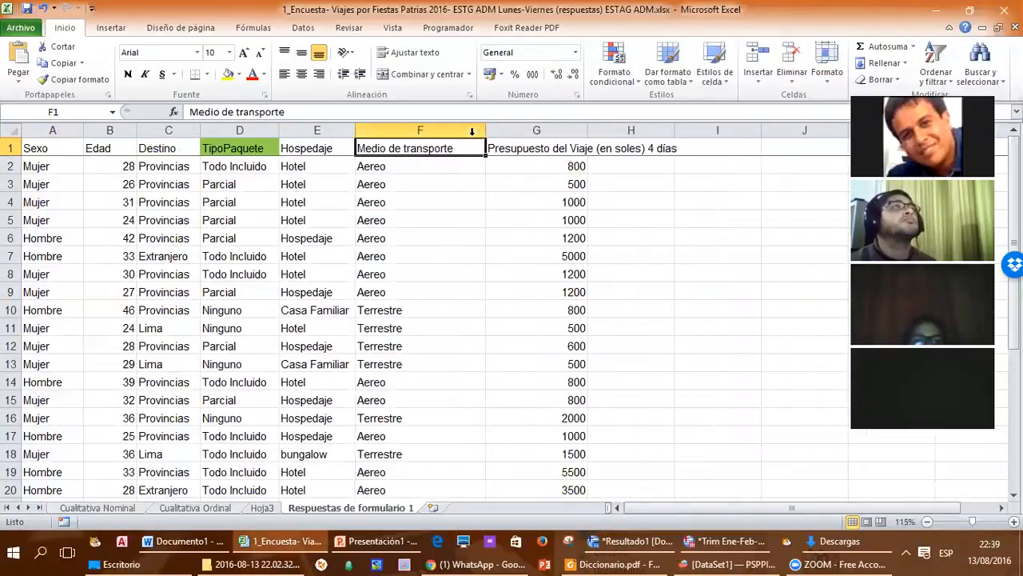
left_click_drag(485, 131, 464, 130)
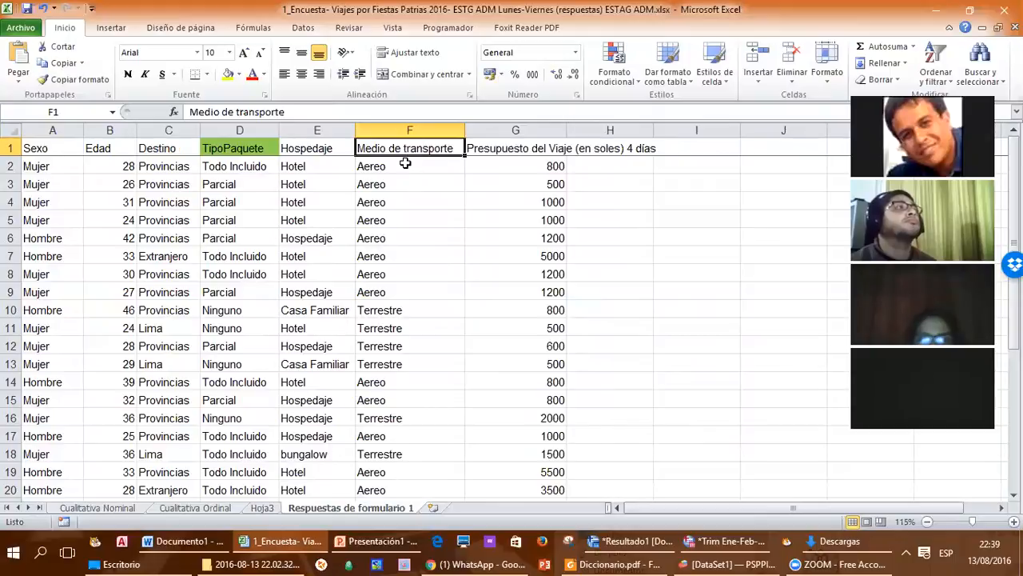
left_click(405, 162)
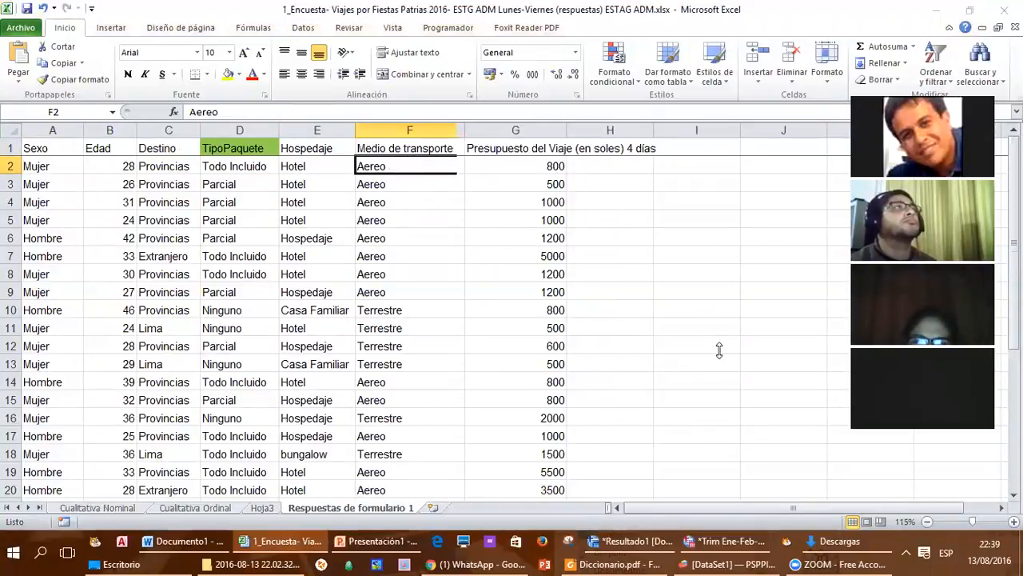
Rename the Medio de transporte header as Medio and autofit the width of column F
left_click(396, 148)
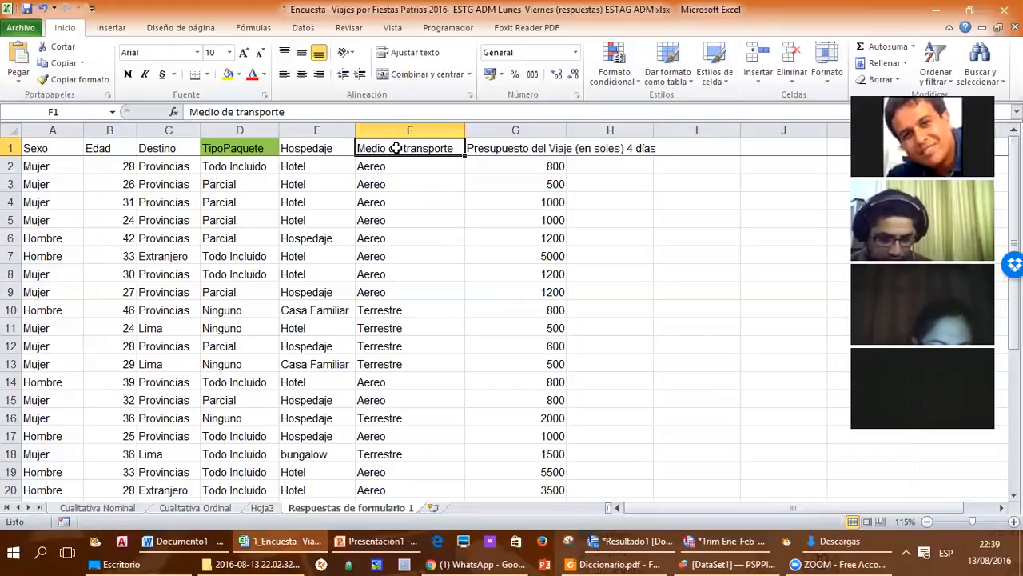
type("Medio")
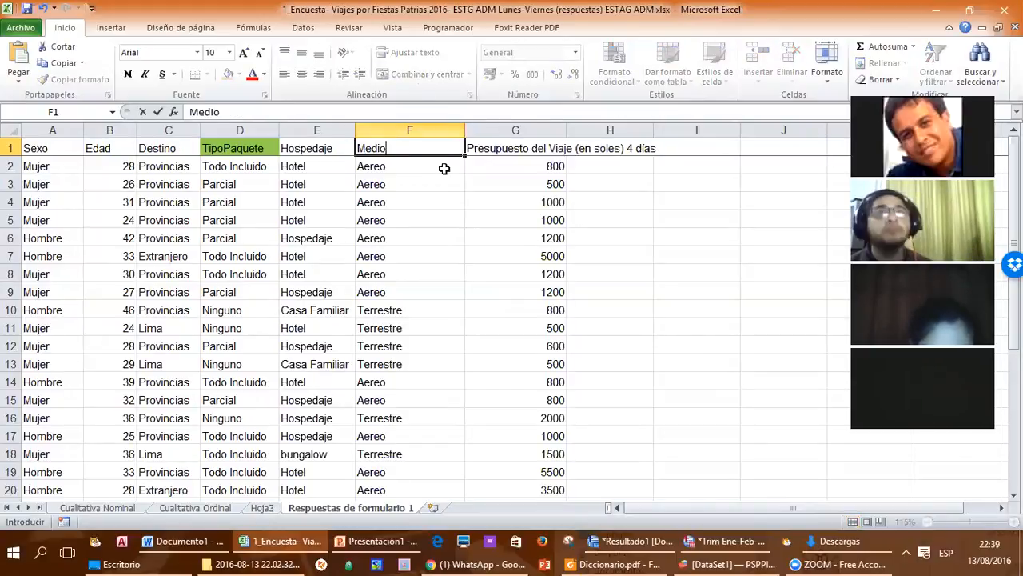
key("Return")
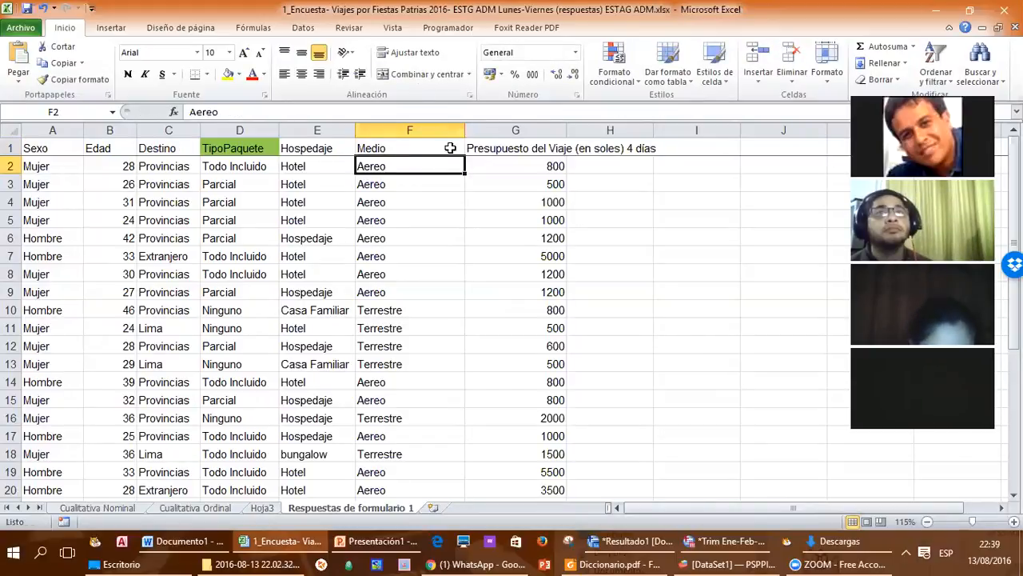
double_click(463, 131)
Shorten the trip budget header in G1 to Presupuesto
left_click(438, 148)
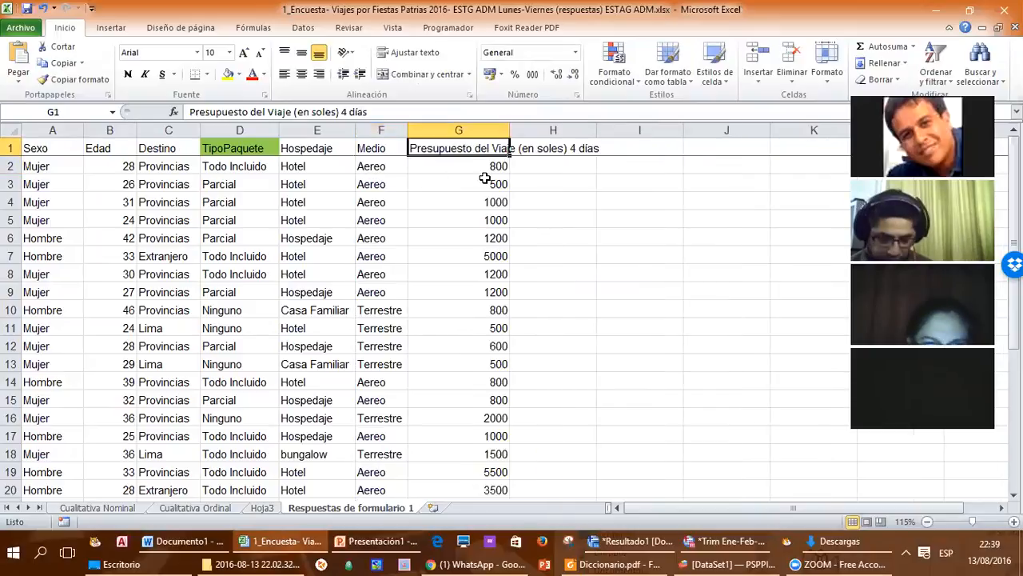
type("Presup")
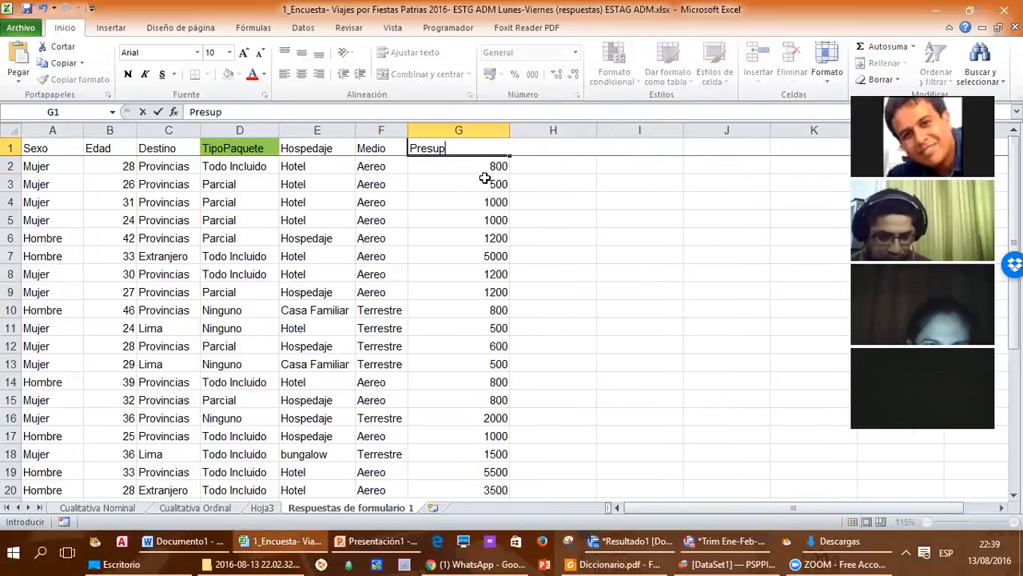
type("uesto")
key("Return")
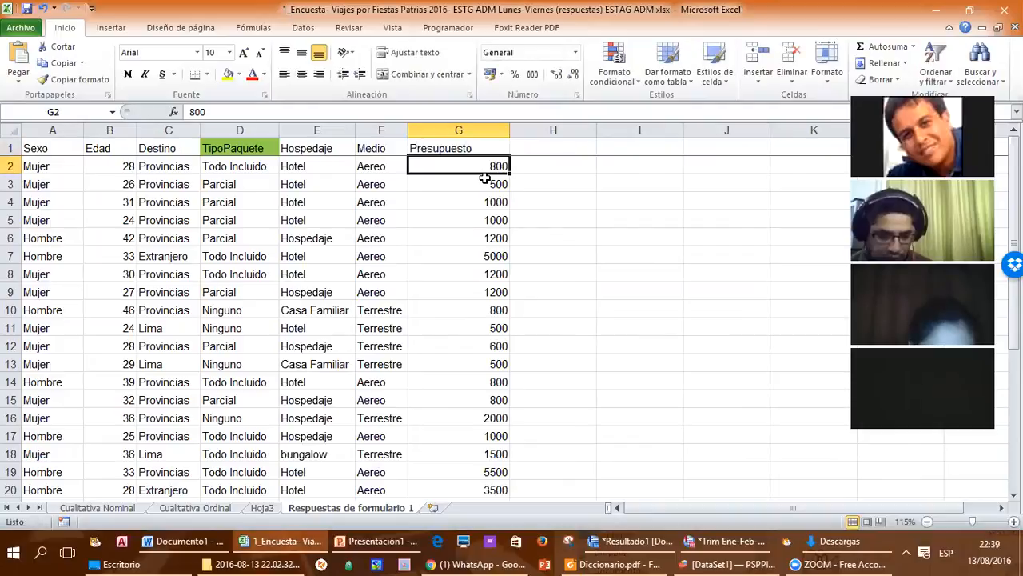
left_click(485, 178)
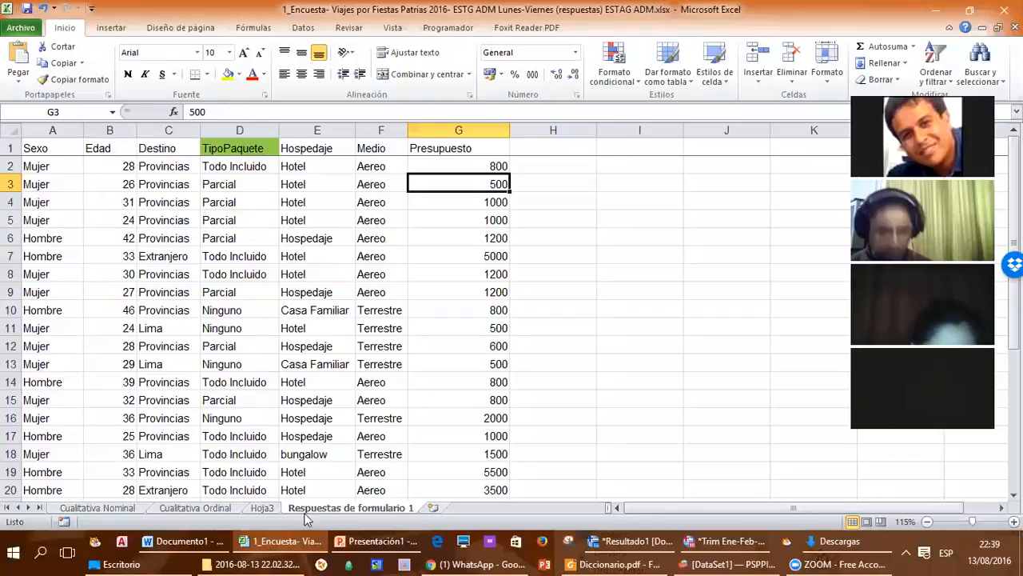
Delete the sheets Hoja3, Cualitativa Ordinal and Cualitativa Nominal from the workbook
right_click(263, 509)
left_click(301, 358)
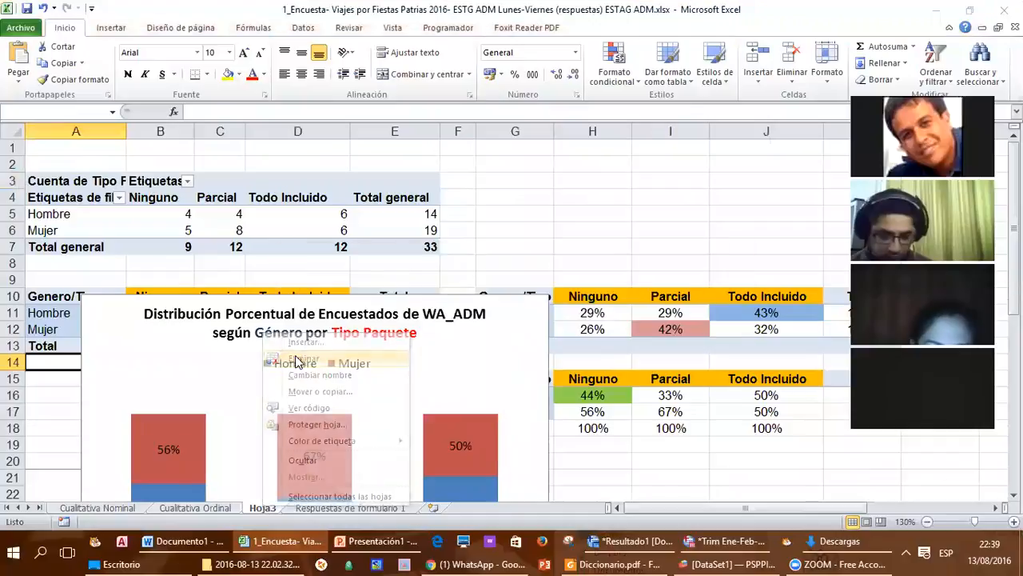
left_click(475, 309)
right_click(230, 510)
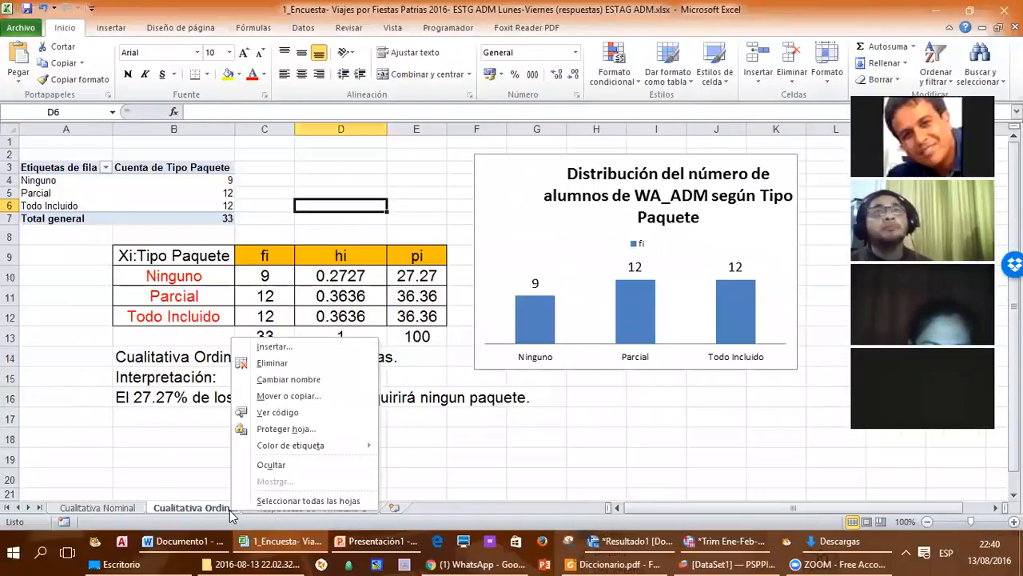
left_click(295, 363)
left_click(475, 307)
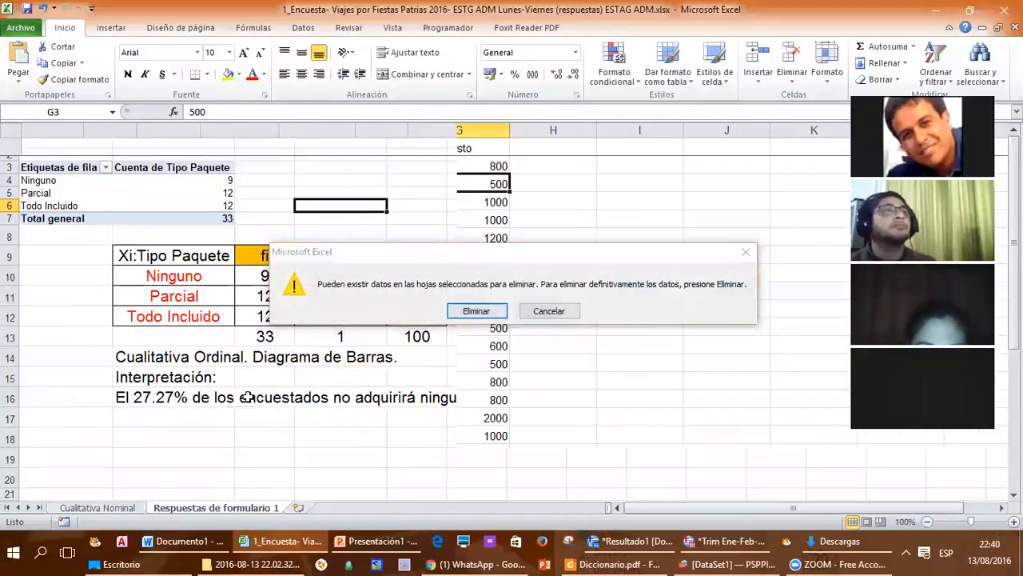
right_click(120, 510)
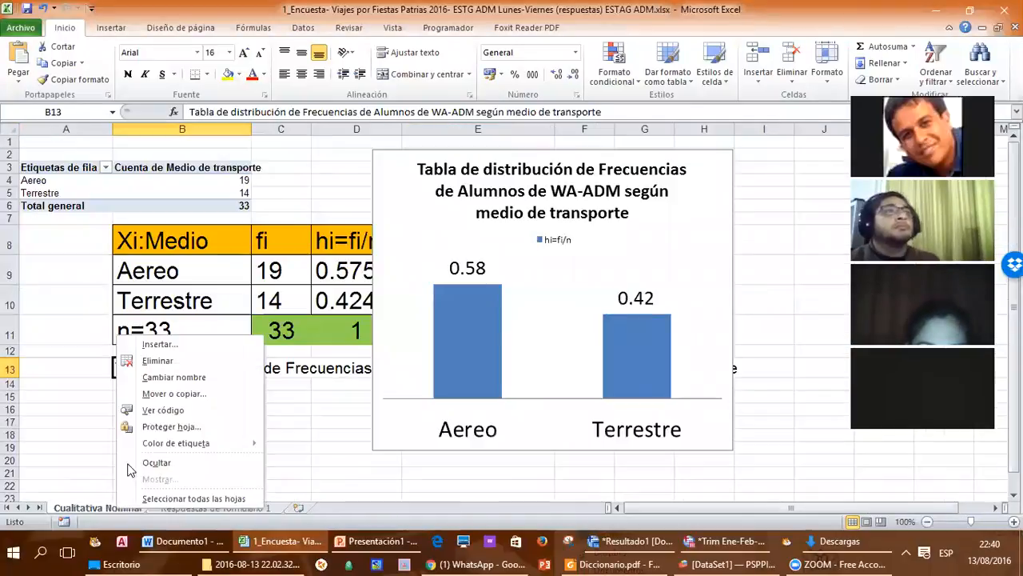
left_click(156, 361)
left_click(452, 310)
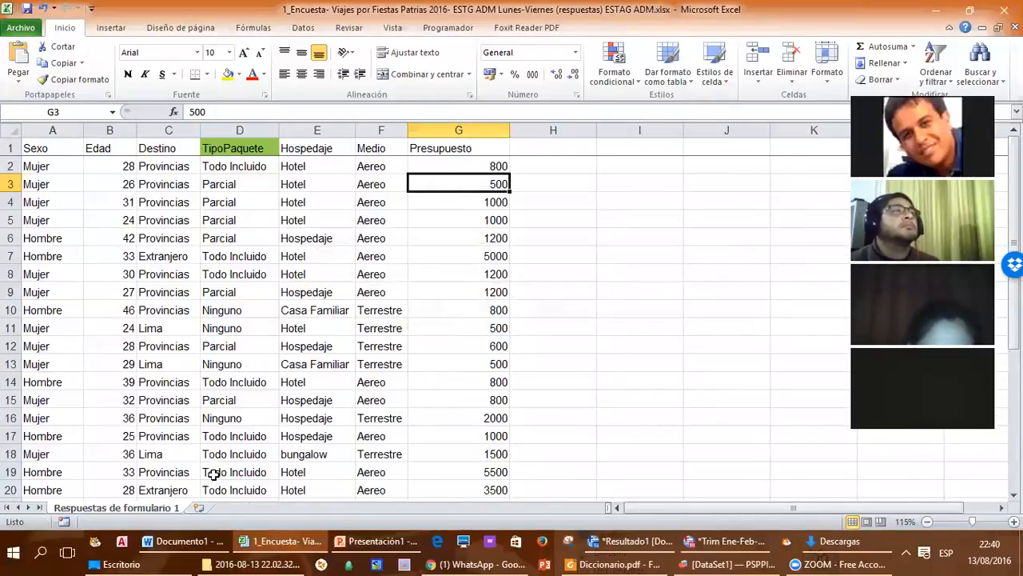
Rename the sheet Respuestas de formulario 1 as Datos
double_click(152, 508)
type("Datos")
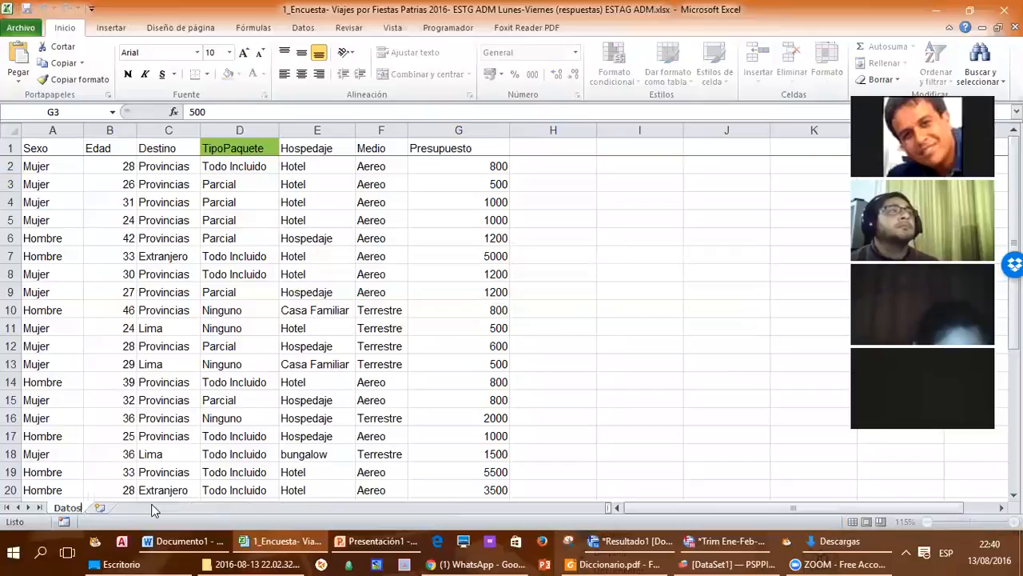
key("Return")
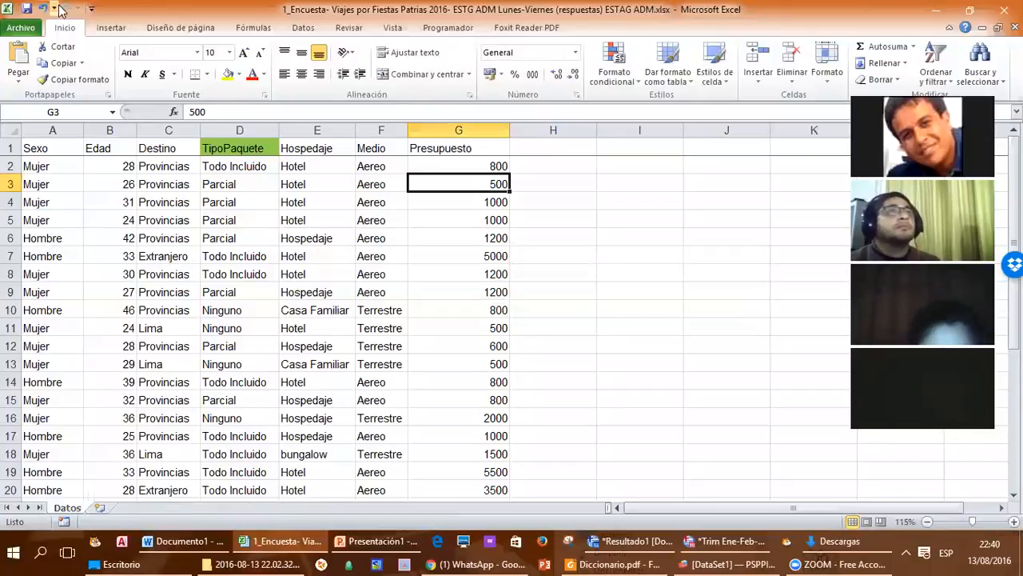
Copy the destination folder's path and save the workbook there under the new name Datos Encuesta Trabajo Final
left_click(21, 29)
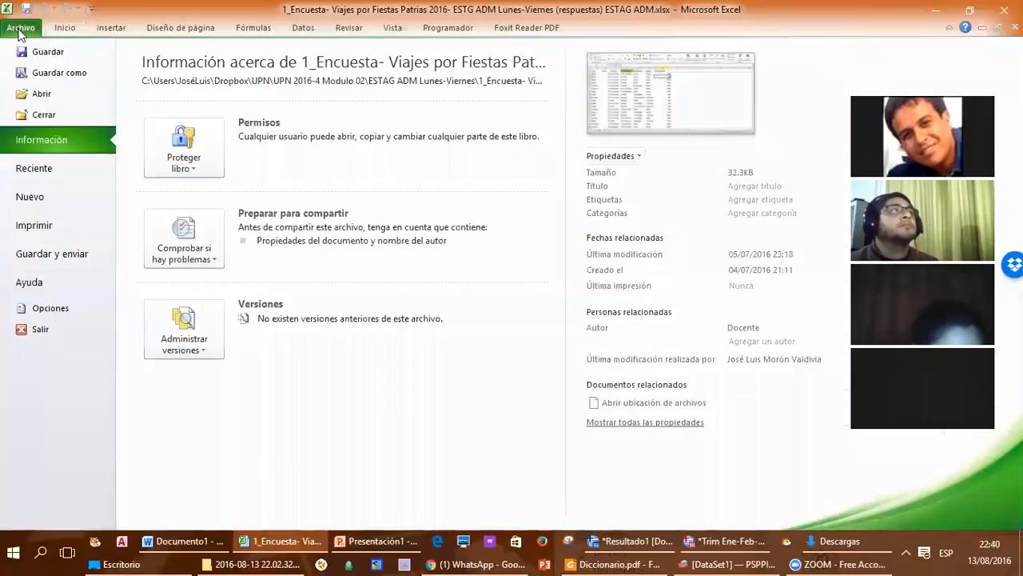
left_click(48, 73)
type("Datos Encuesta Trabajo Final")
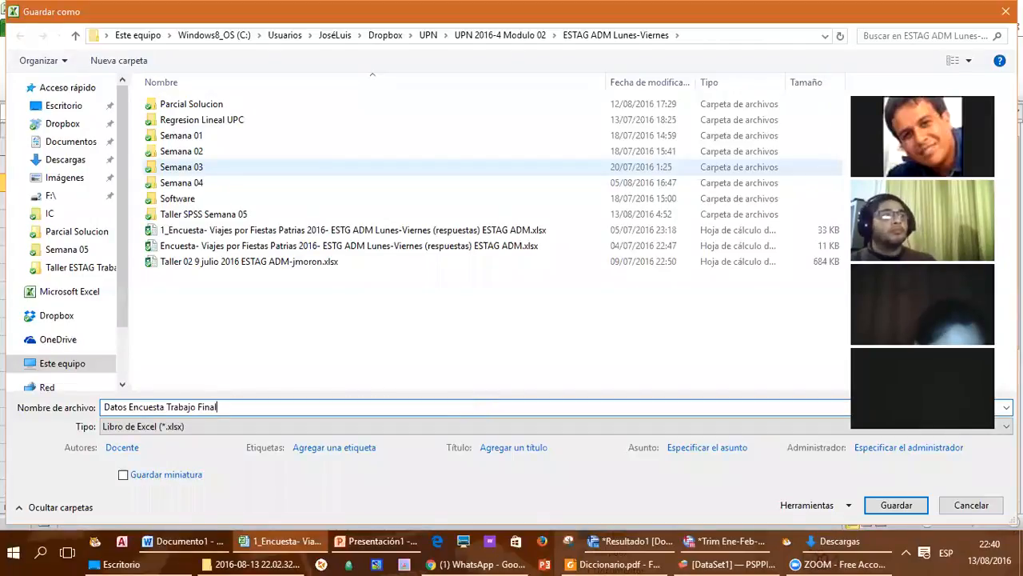
left_click(712, 37)
key("ctrl+c")
key("Return")
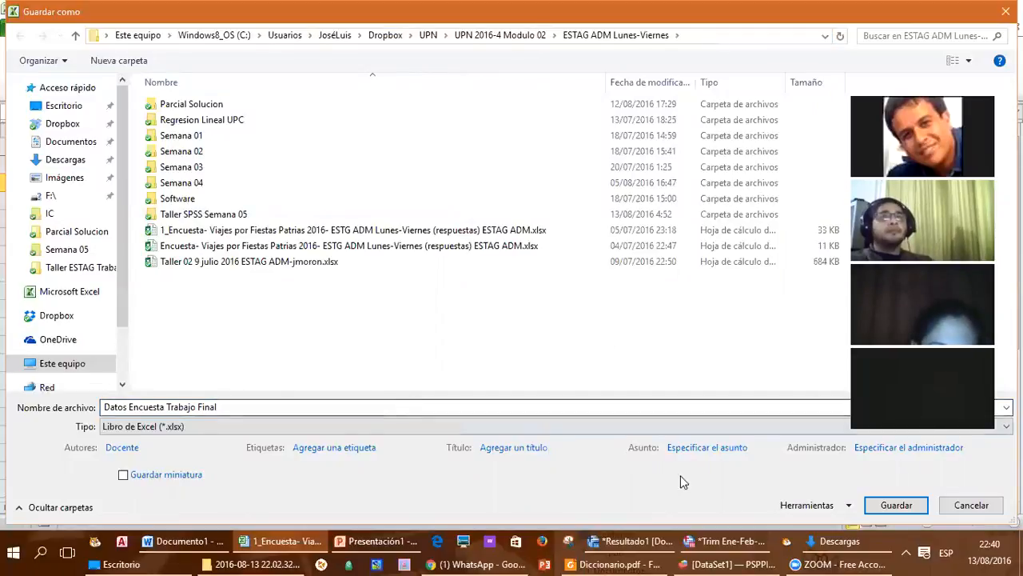
left_click(377, 406)
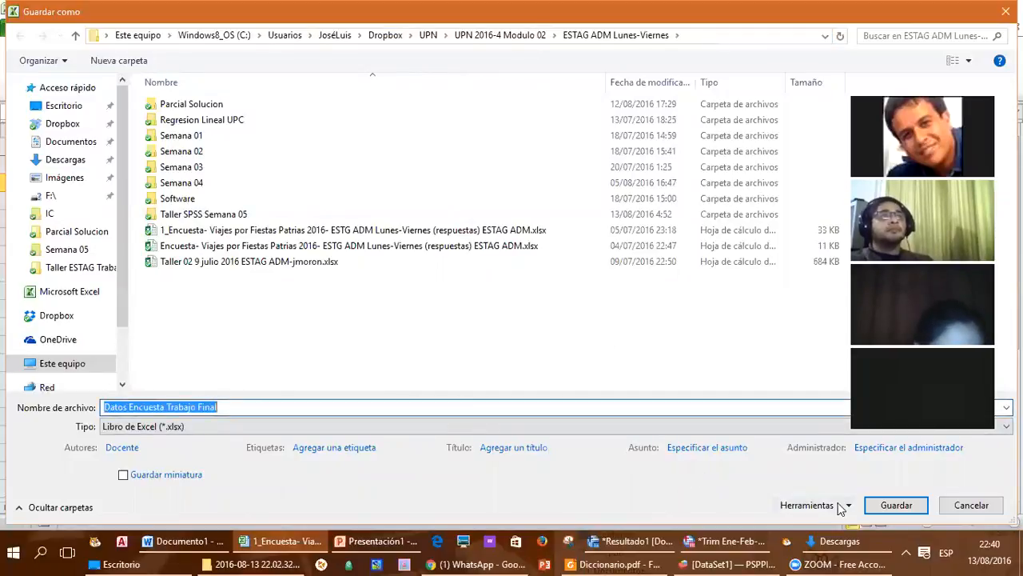
left_click(899, 506)
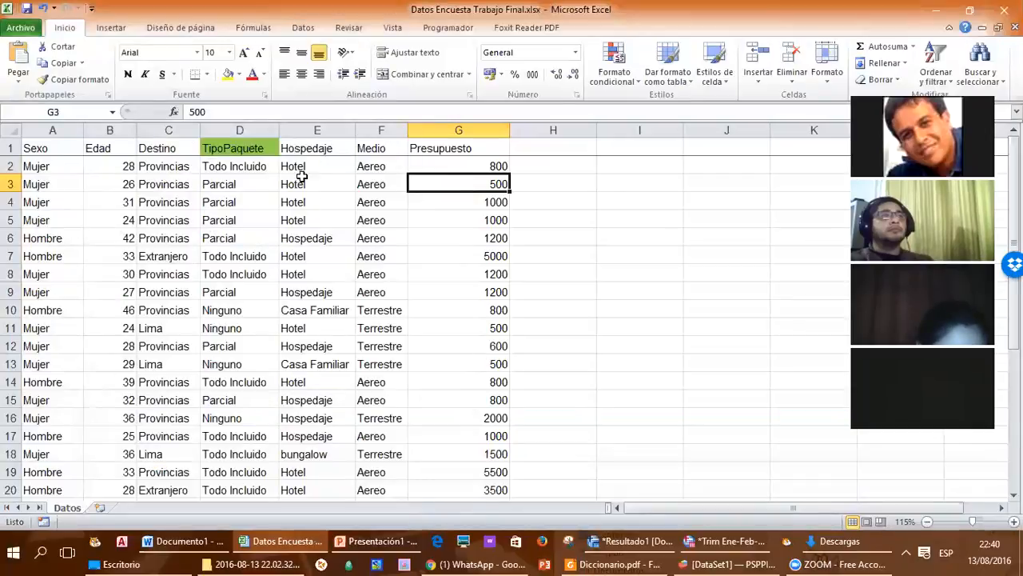
Examine the survey values in the Edad, Sexo, TipoPaquete, Hospedaje, Medio and Presupuesto columns
left_click(297, 173)
scroll(195, 250, "down", 6)
scroll(197, 244, "up", 6)
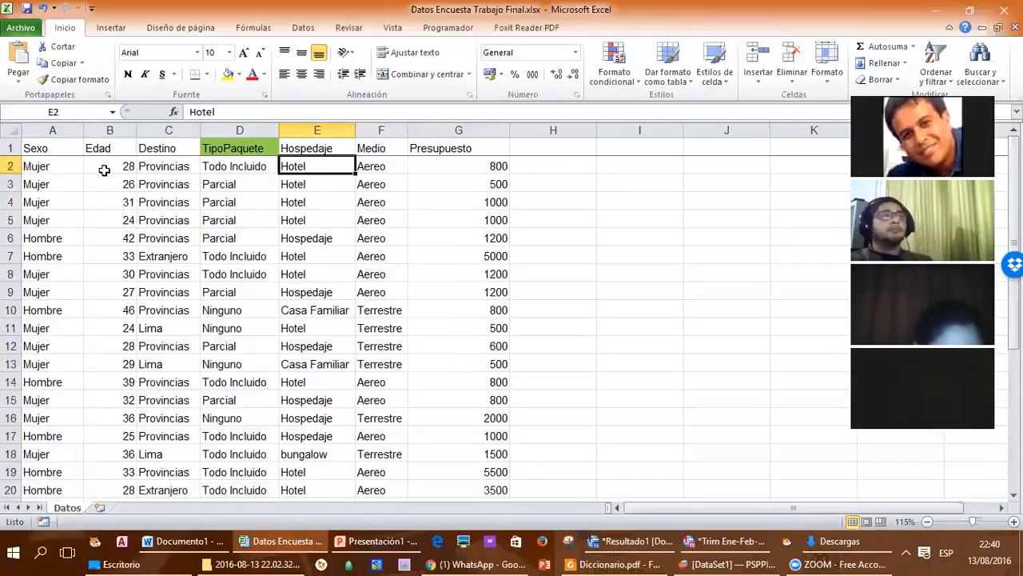
left_click_drag(111, 166, 112, 292)
left_click_drag(52, 166, 73, 284)
left_click_drag(213, 171, 240, 292)
left_click_drag(300, 166, 322, 291)
left_click_drag(381, 166, 380, 382)
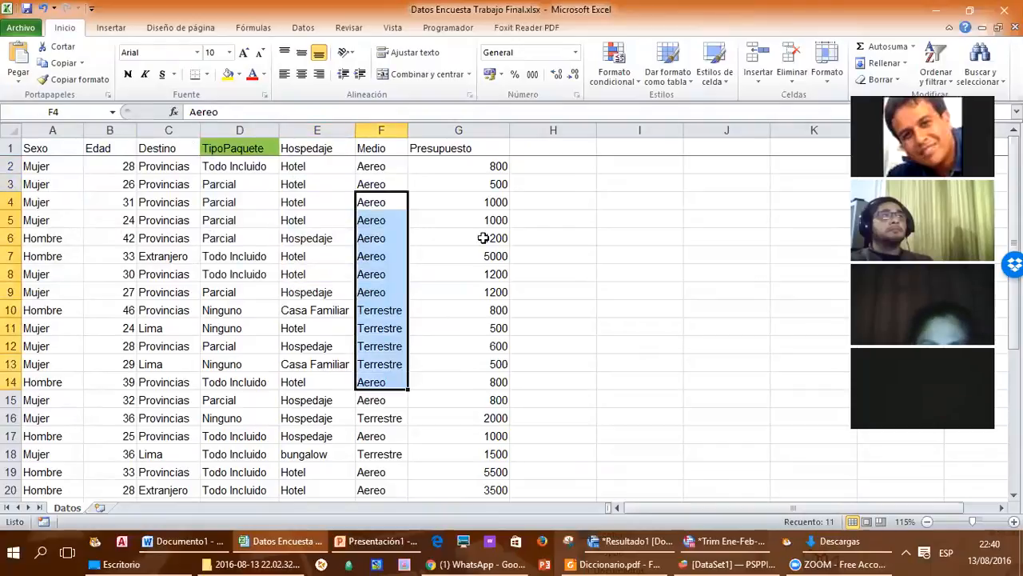
left_click(468, 152)
left_click_drag(469, 162, 464, 400)
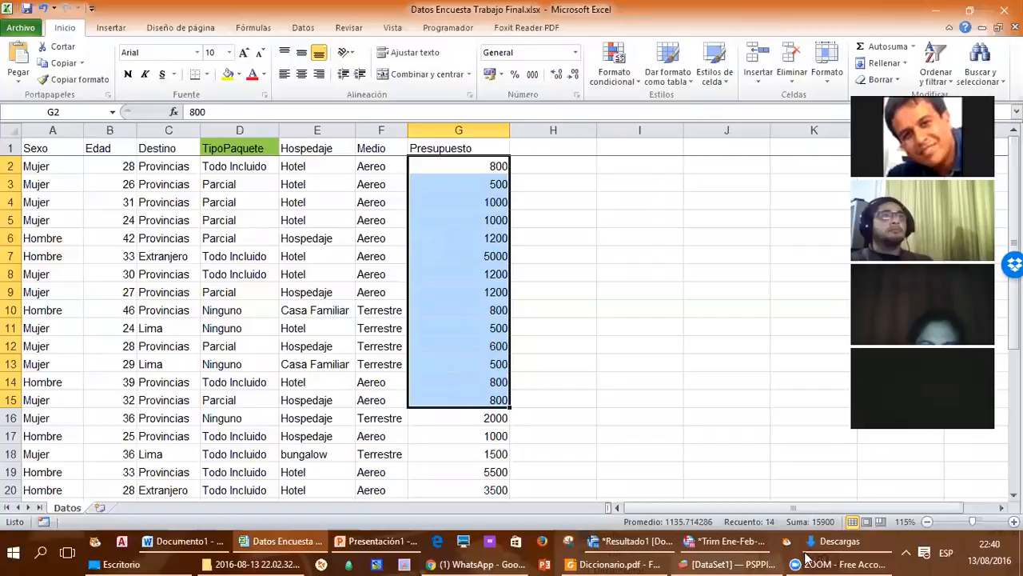
Switch to the SPSS data editor and browse to the folder ESTAG ADM Lunes-Viernes for opening a data file
mouse_move(656, 542)
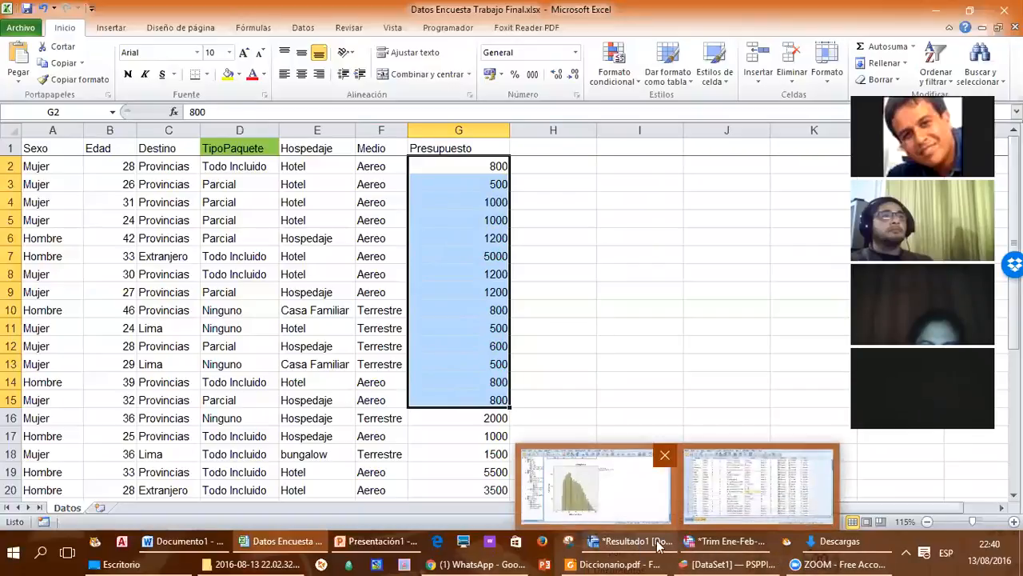
left_click(704, 543)
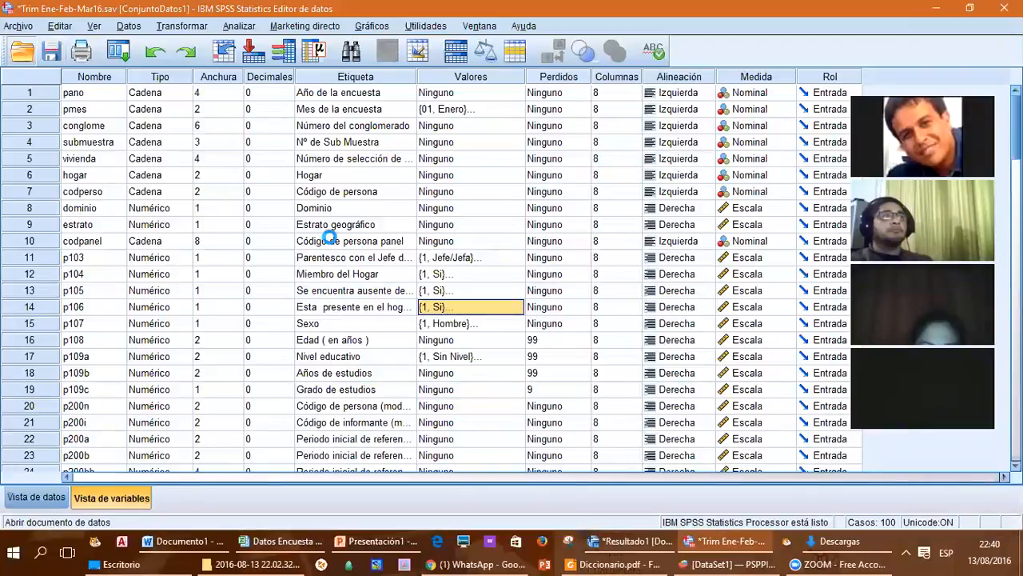
left_click(20, 51)
key("ctrl+v")
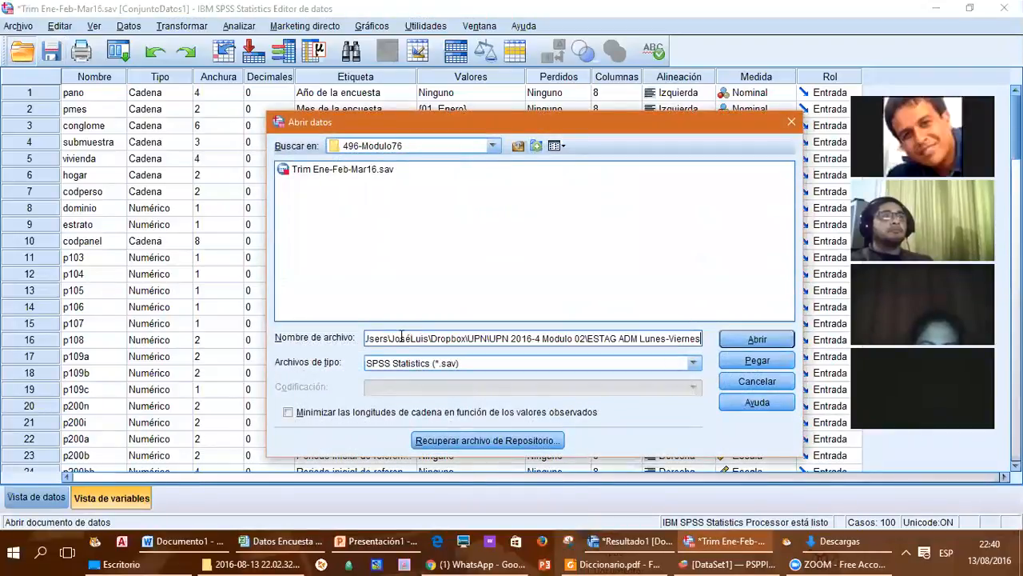
key("Return")
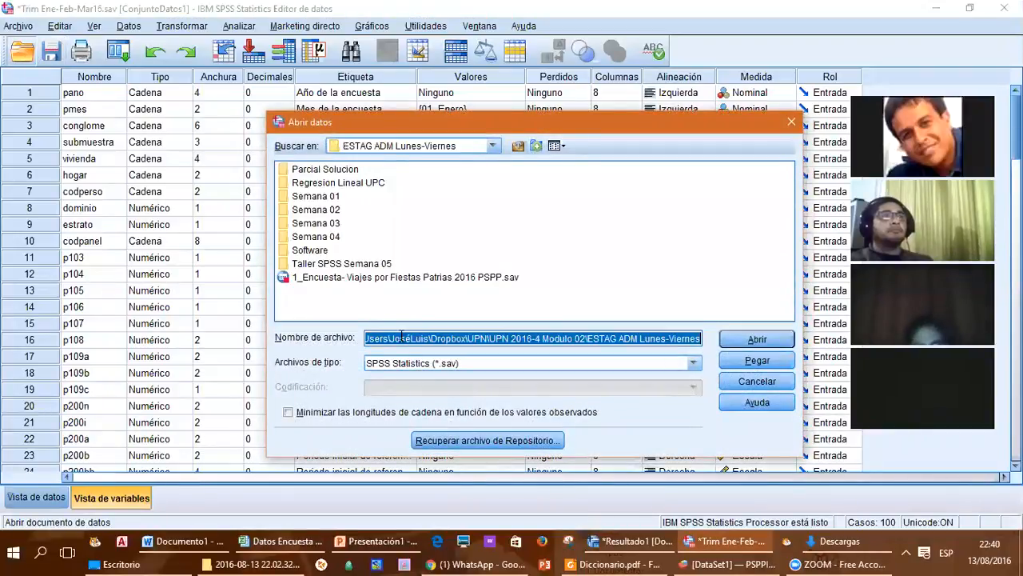
left_click(336, 278)
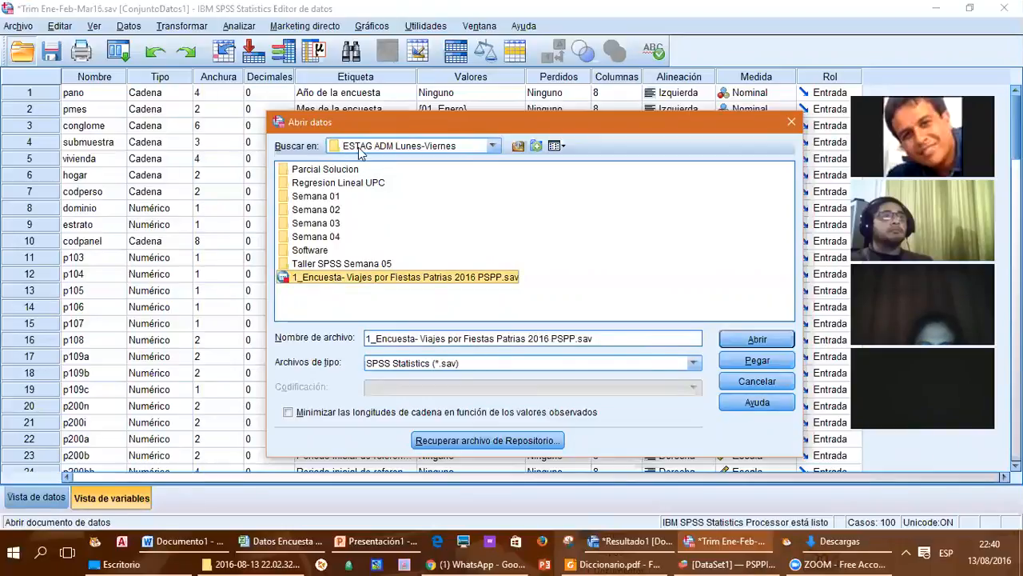
left_click_drag(362, 120, 256, 101)
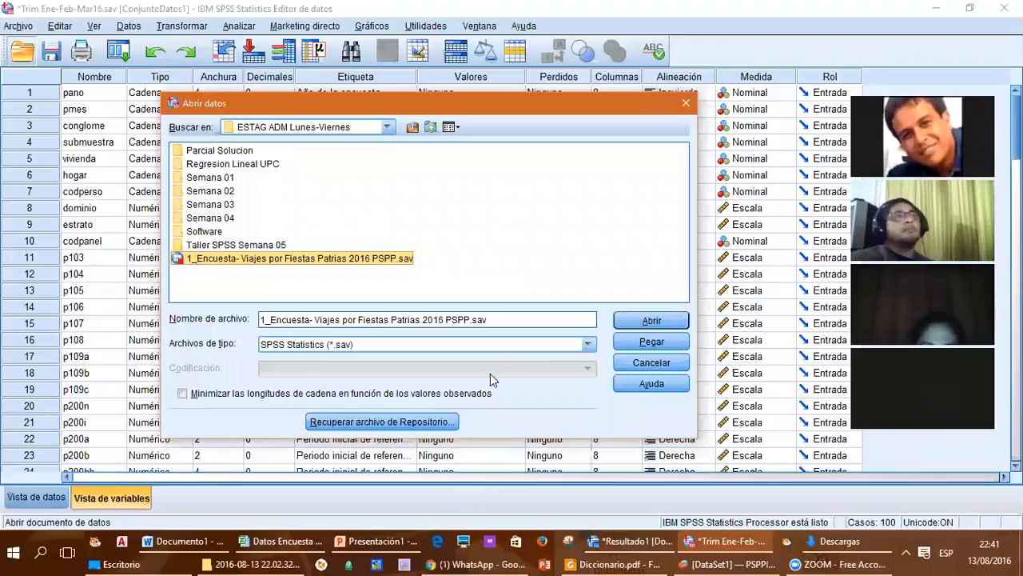
Import the Excel file Datos Encuesta Trabajo Final.xlsx from its Datos sheet, reading variable names from the first row
left_click(588, 344)
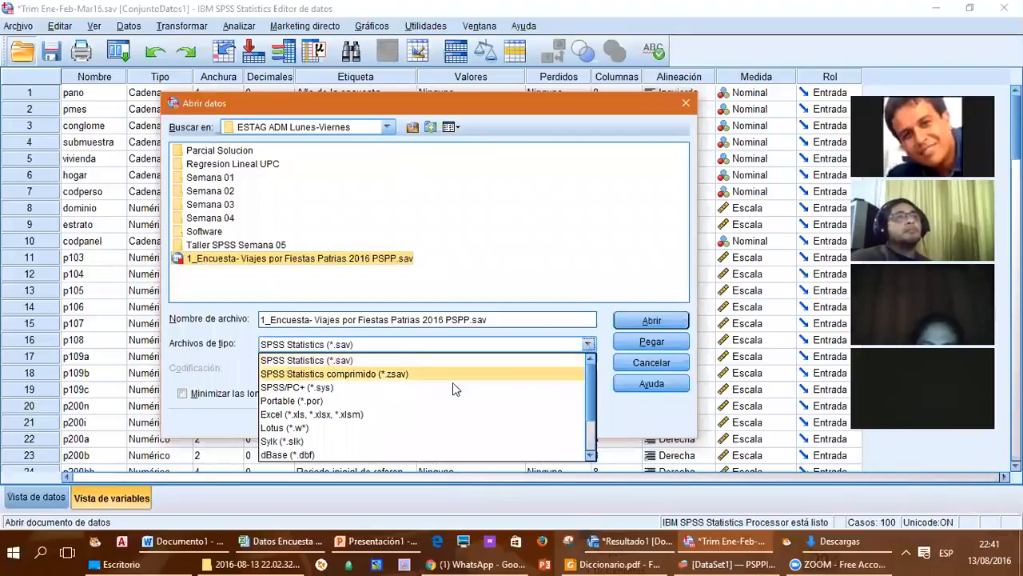
left_click(415, 422)
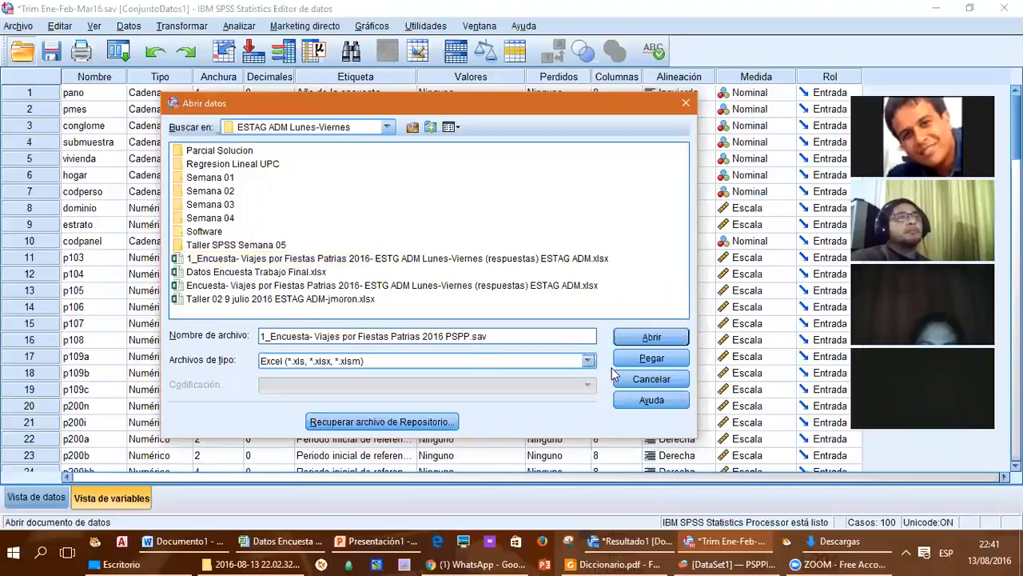
left_click(257, 272)
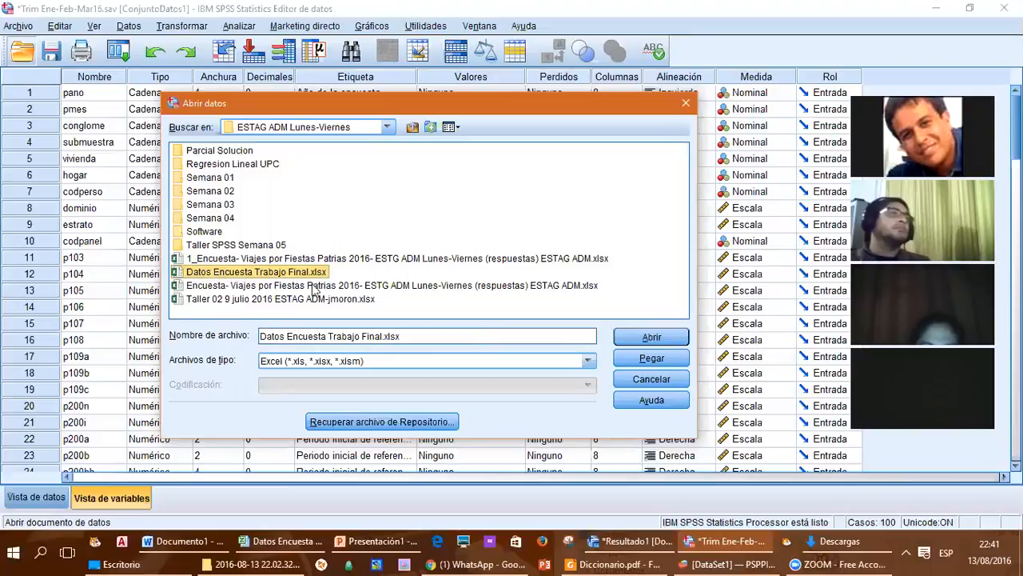
left_click(644, 340)
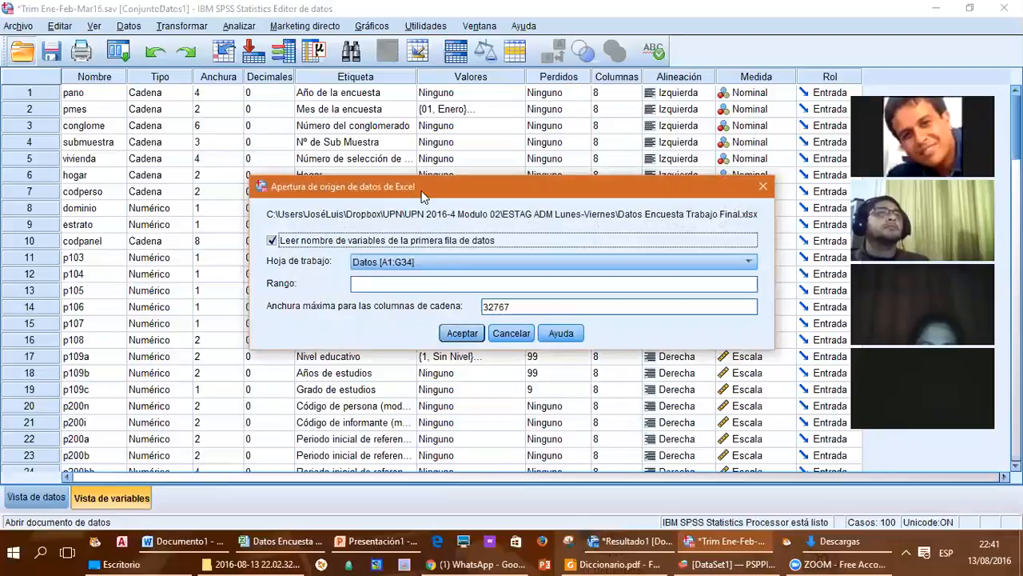
left_click_drag(422, 192, 257, 163)
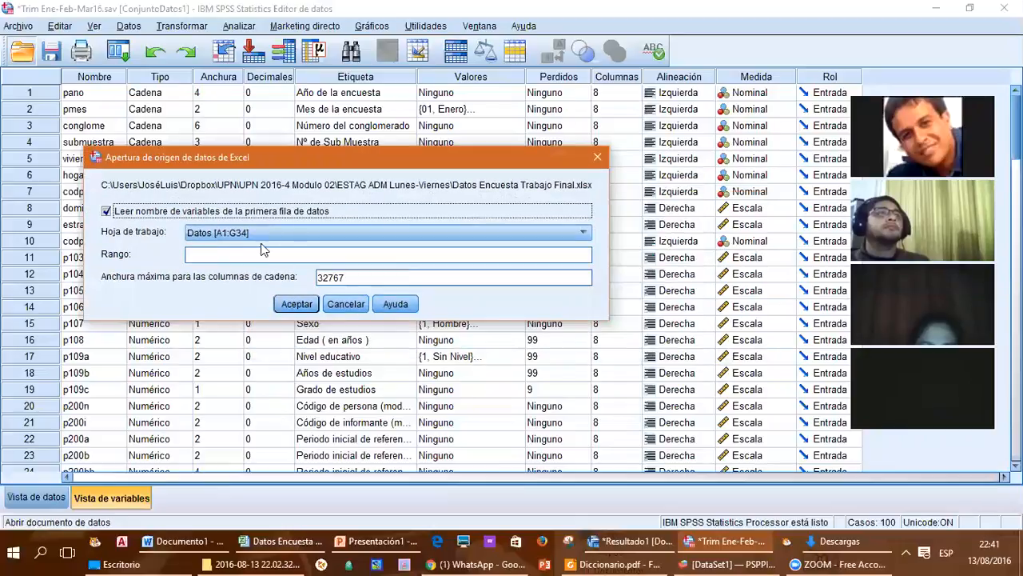
left_click(296, 307)
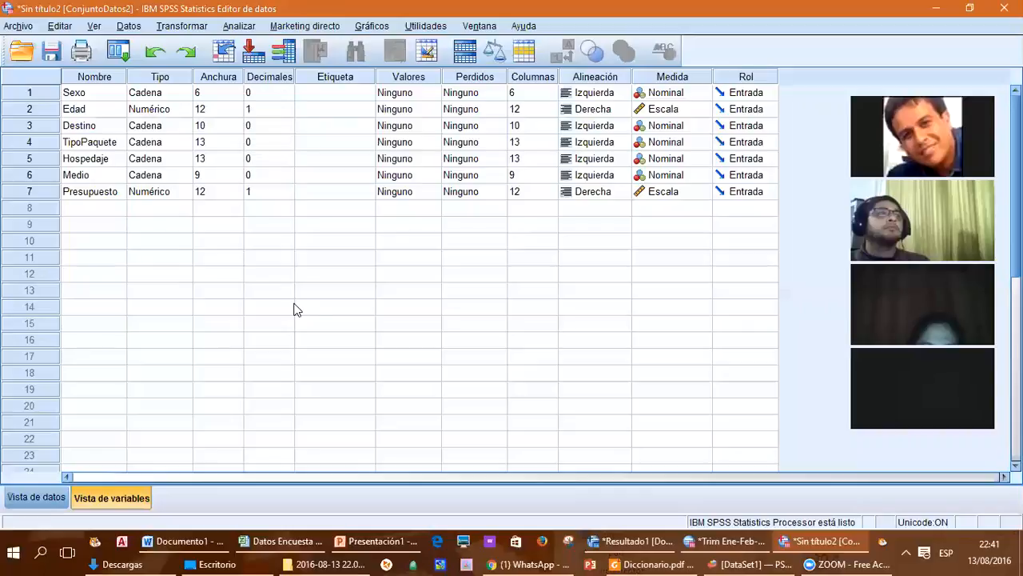
Review the names of the imported variables from Sexo through Presupuesto
left_click(112, 94)
left_click(112, 112)
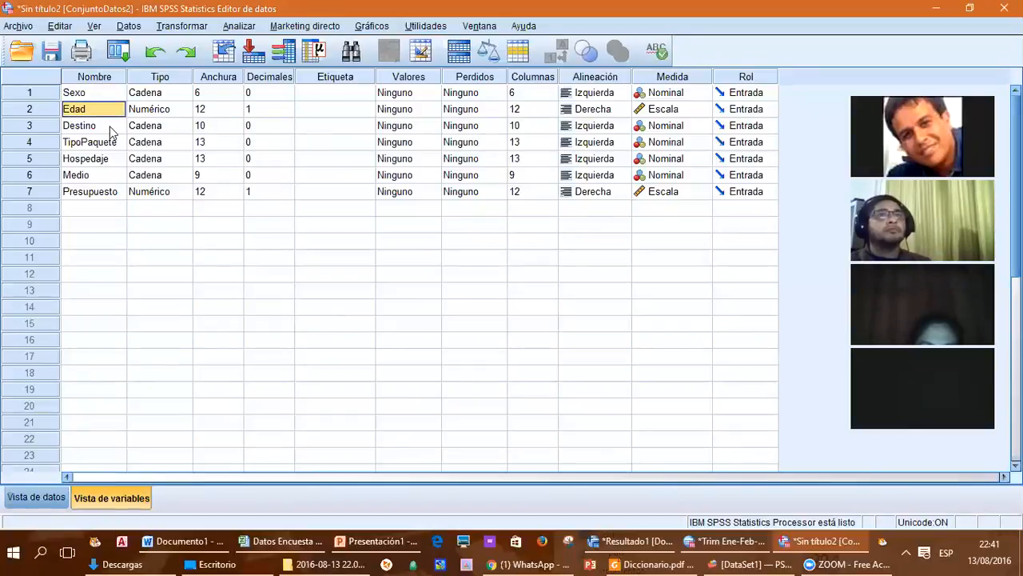
left_click(111, 129)
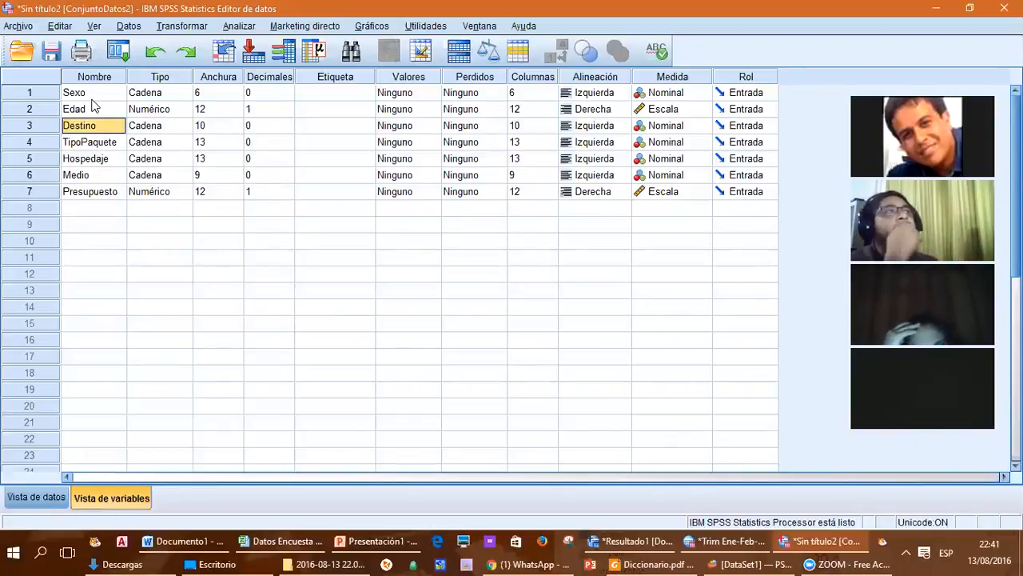
left_click(88, 142)
left_click(94, 159)
left_click(99, 176)
left_click(106, 191)
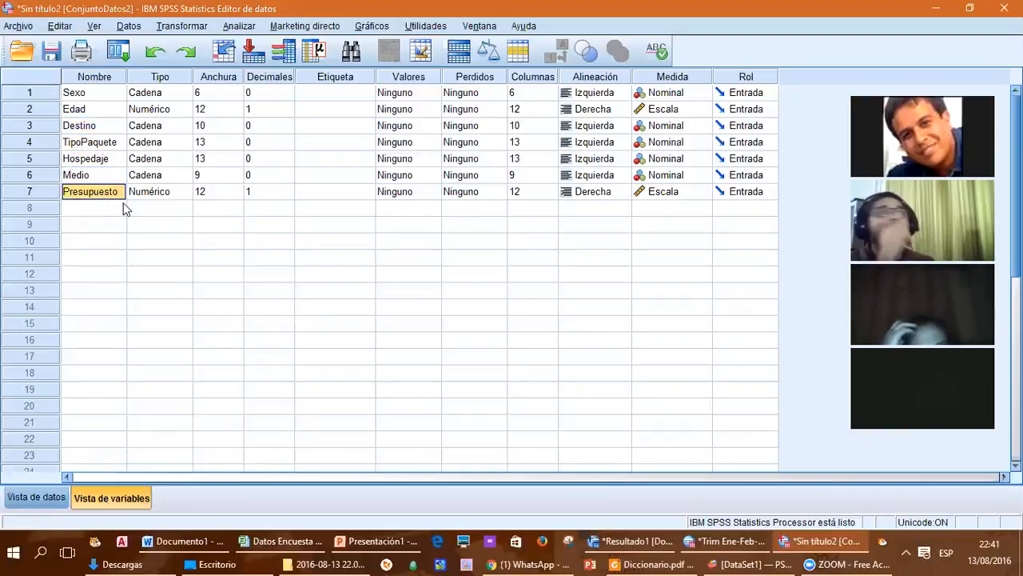
left_click(98, 91)
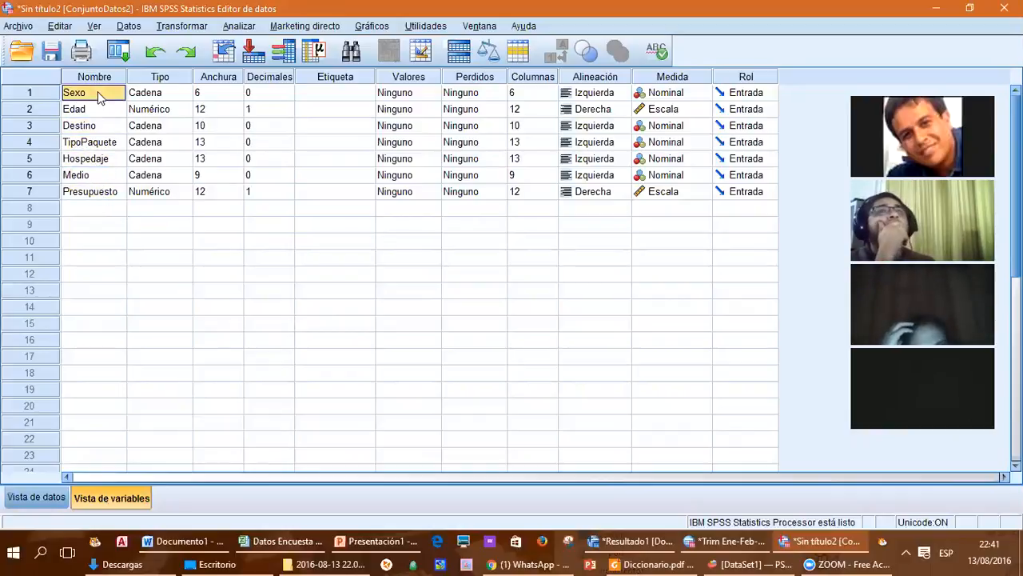
left_click(96, 108)
left_click(97, 126)
left_click(101, 141)
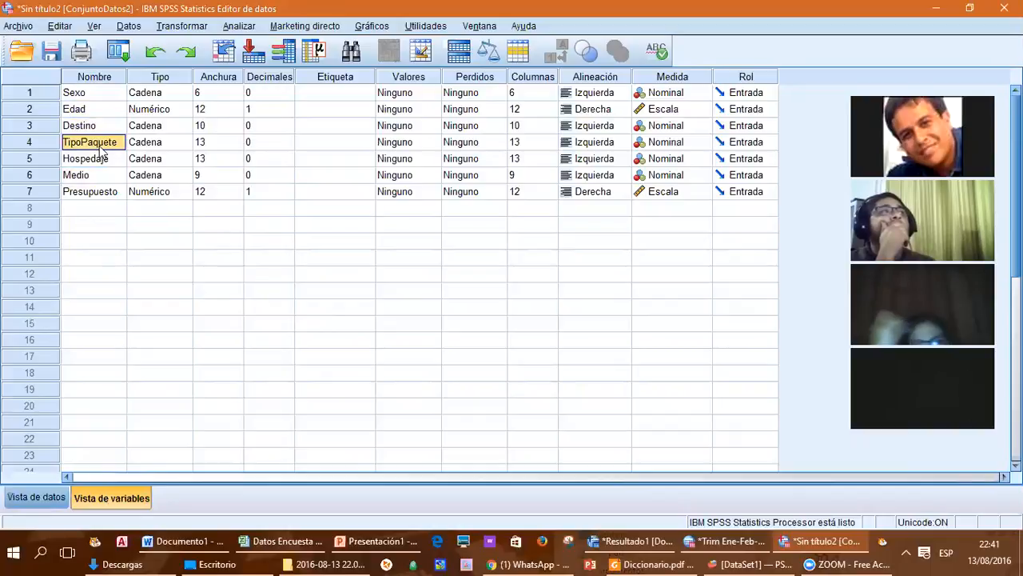
left_click(100, 159)
left_click(102, 175)
left_click(103, 197)
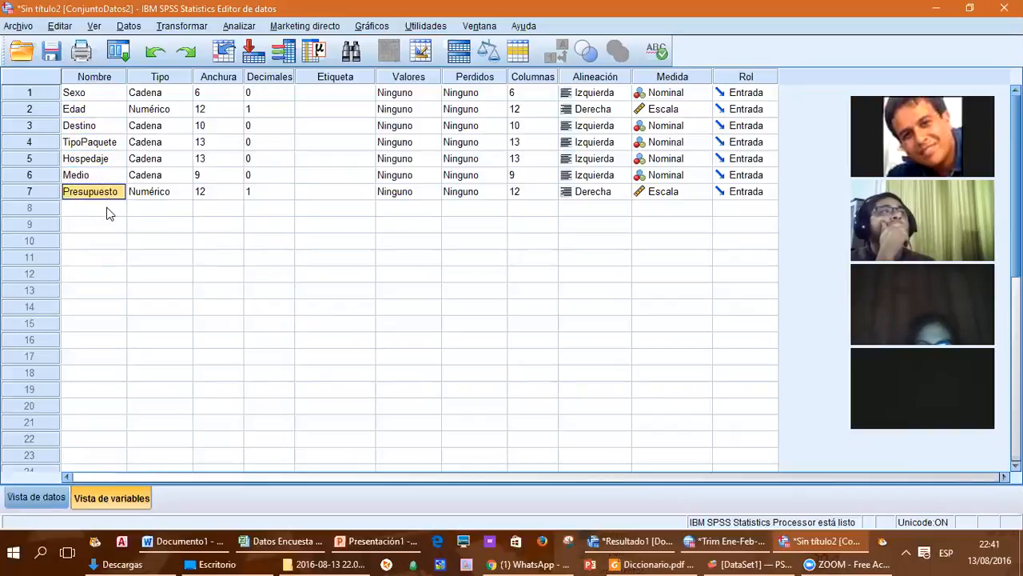
left_click(107, 210)
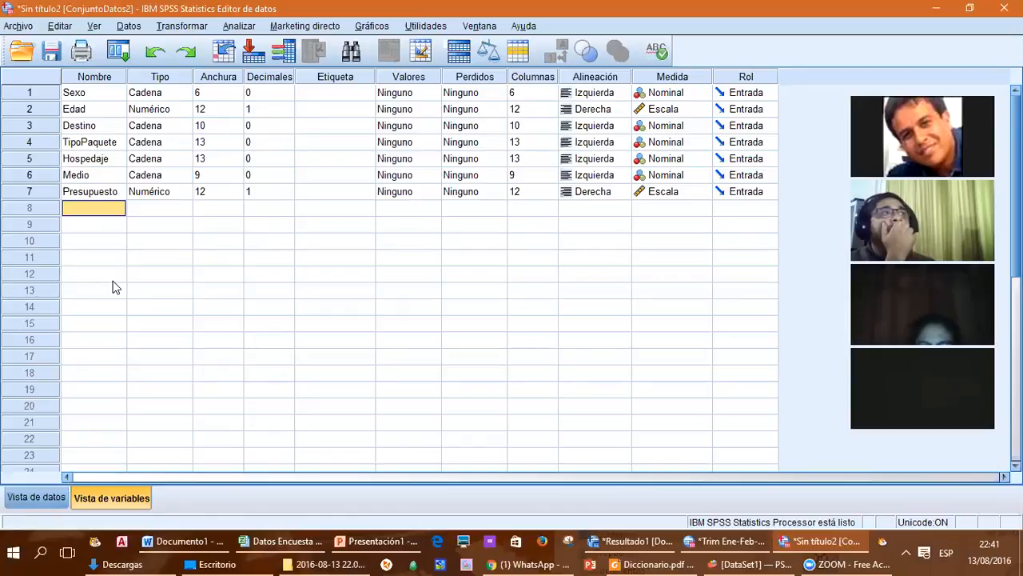
Save the imported dataset as an SPSS Statistics file named Base Datos Trabajo Final
left_click(51, 52)
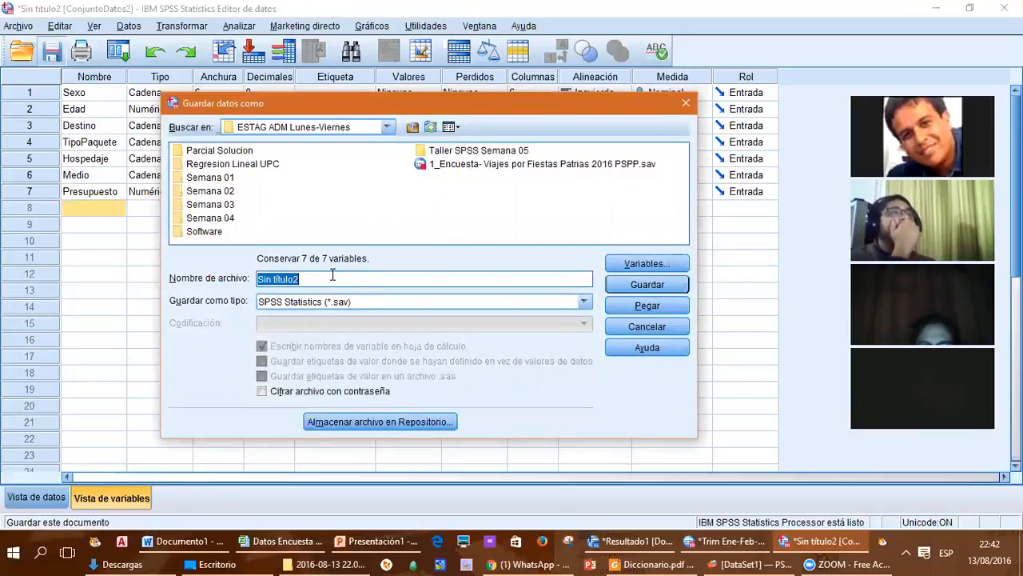
type("Base Datos Trabajo Final")
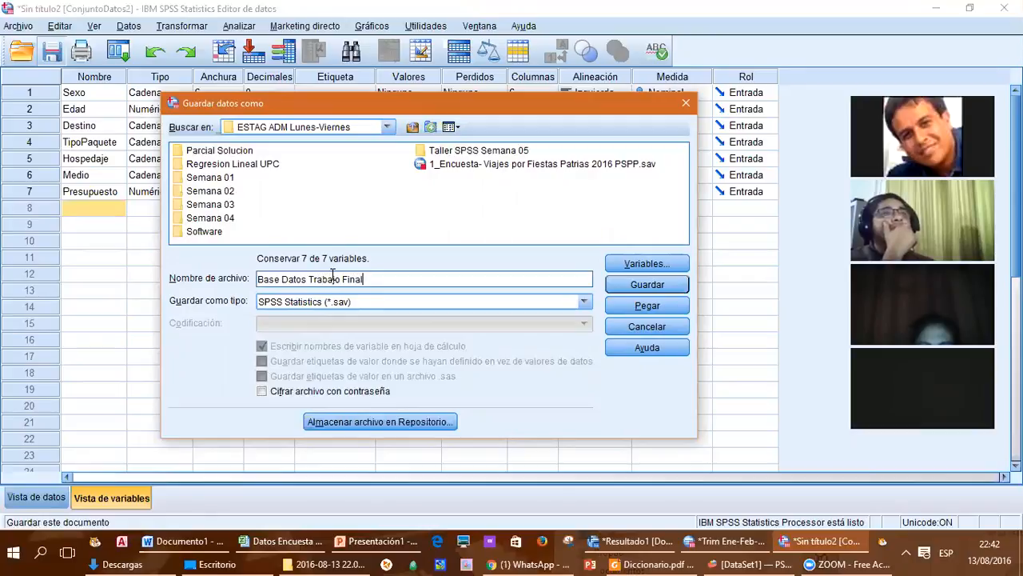
left_click(629, 288)
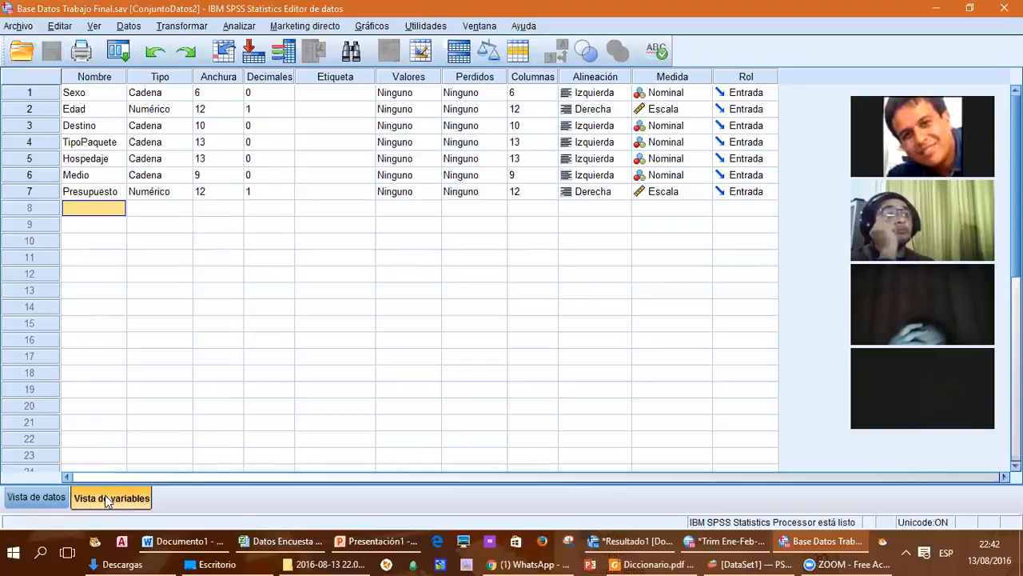
Check the imported survey records and the measurement levels of the variables Sexo, Edad and Destino
left_click(36, 497)
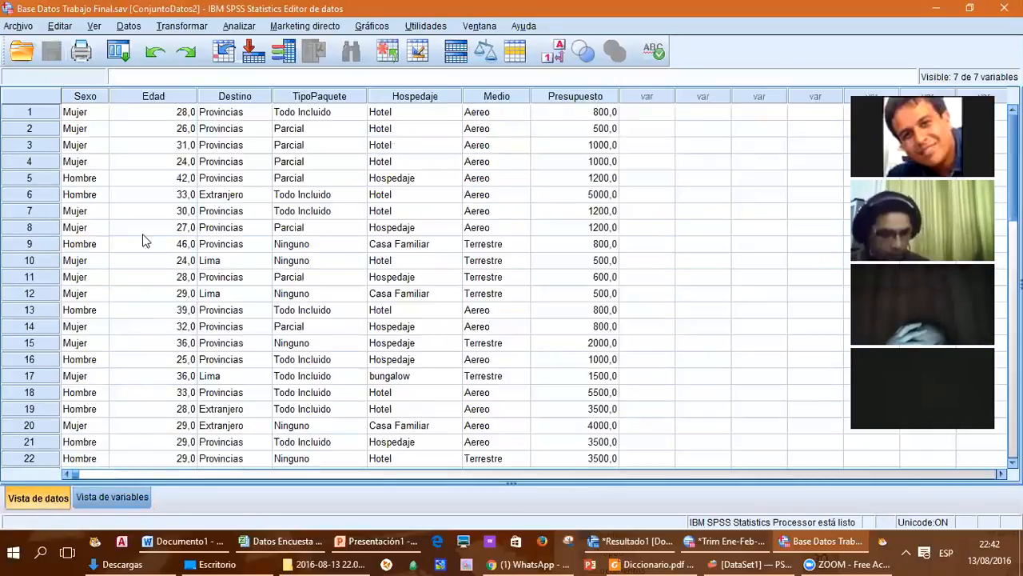
left_click(113, 498)
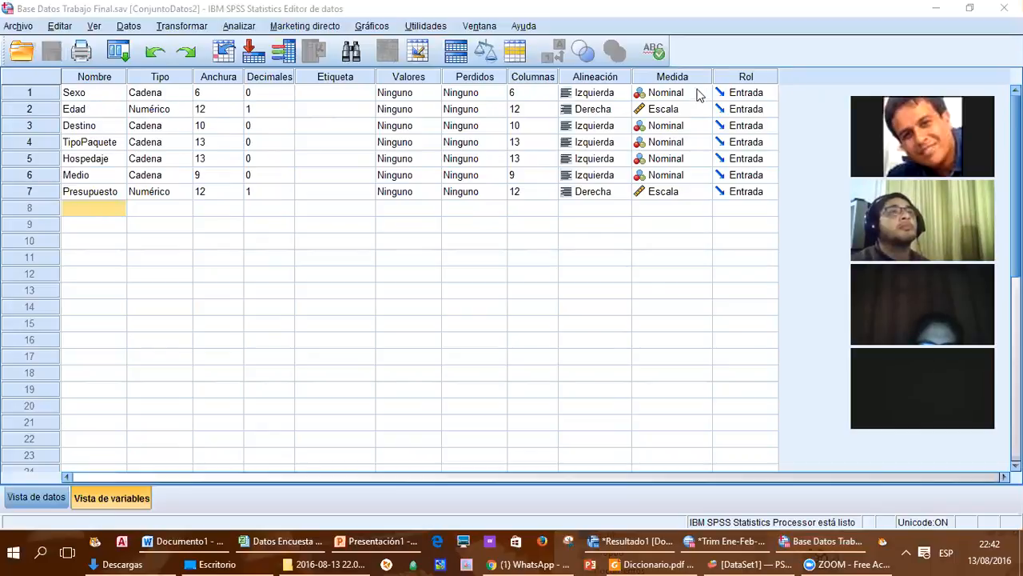
left_click(84, 92)
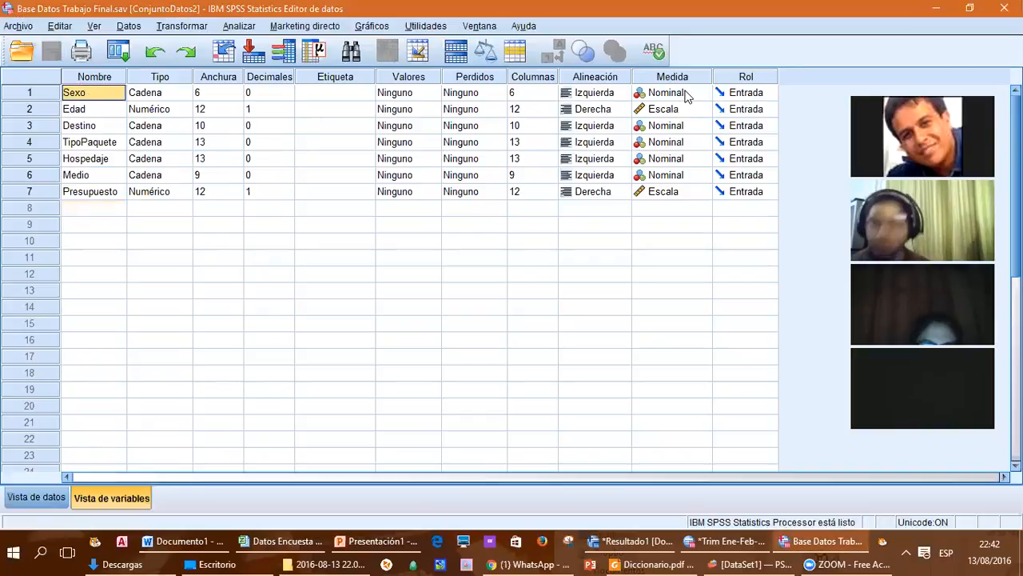
left_click(685, 96)
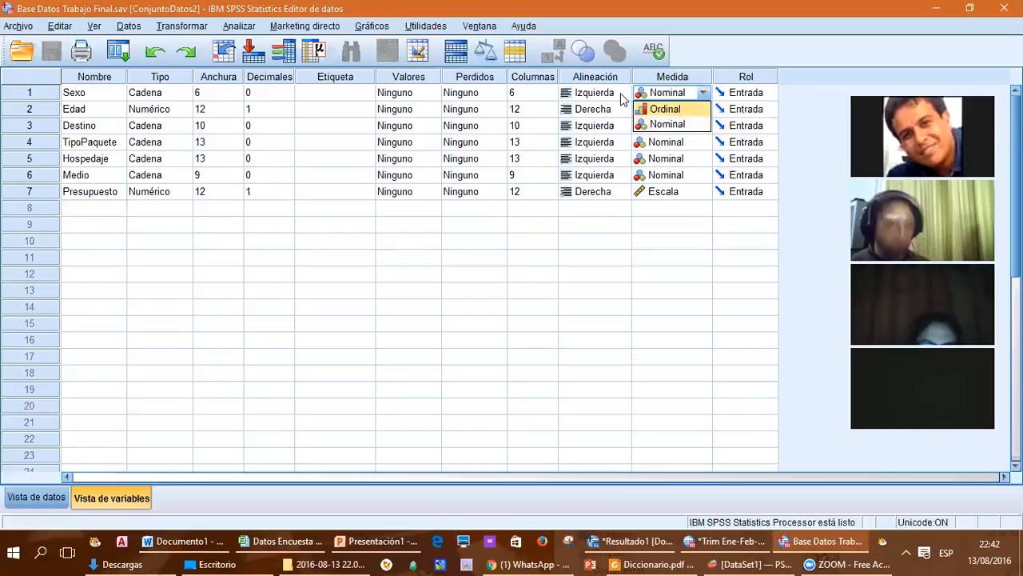
left_click(101, 112)
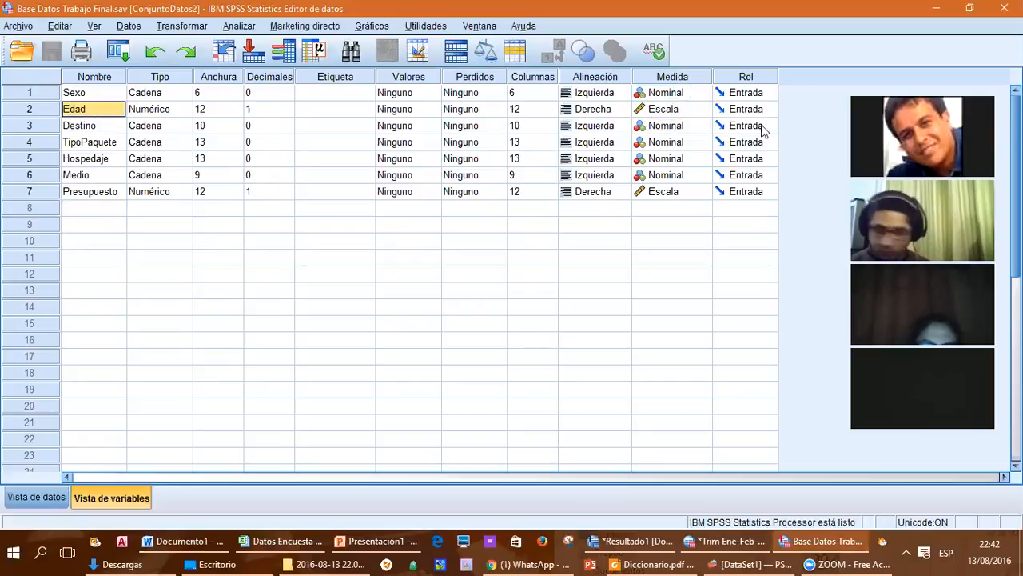
left_click(705, 112)
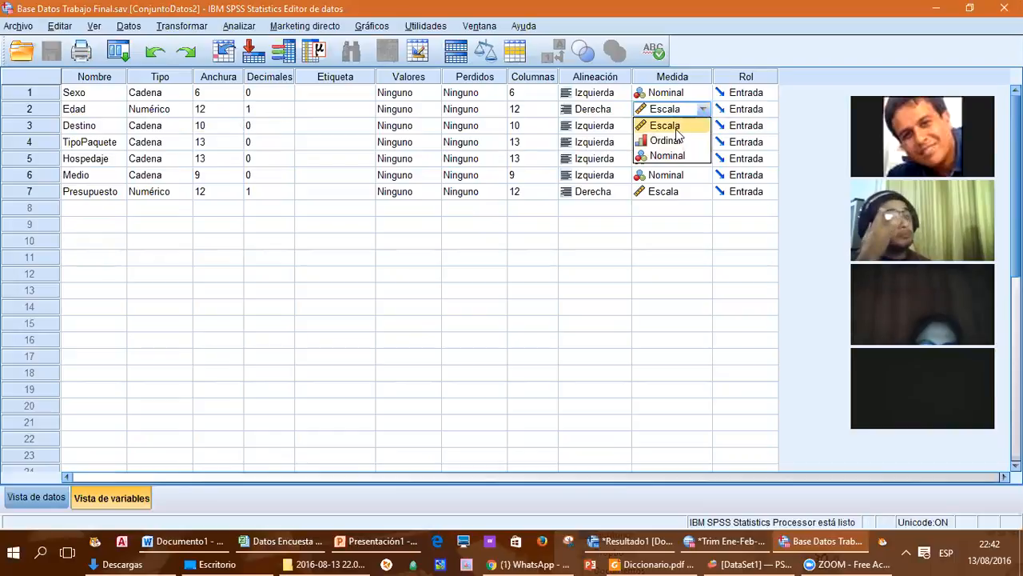
left_click(98, 126)
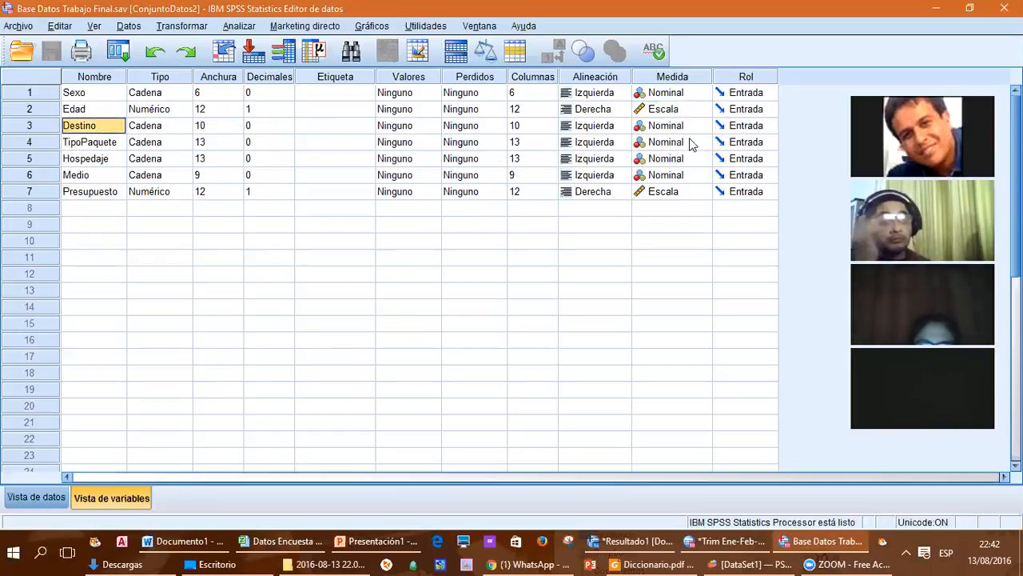
Set the measurement level of the TipoPaquete variable to Ordinal
left_click(113, 146)
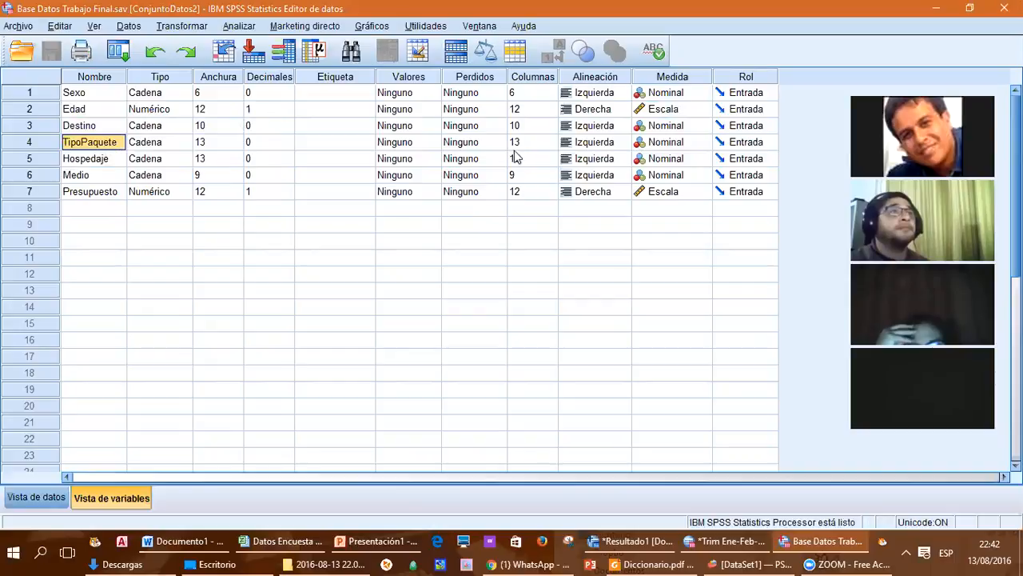
left_click(686, 144)
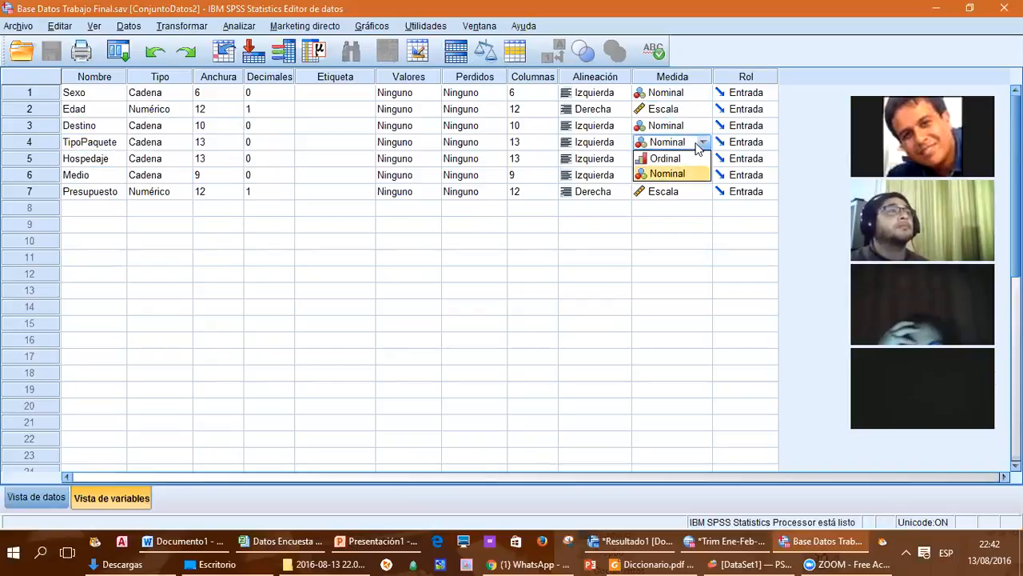
left_click(678, 157)
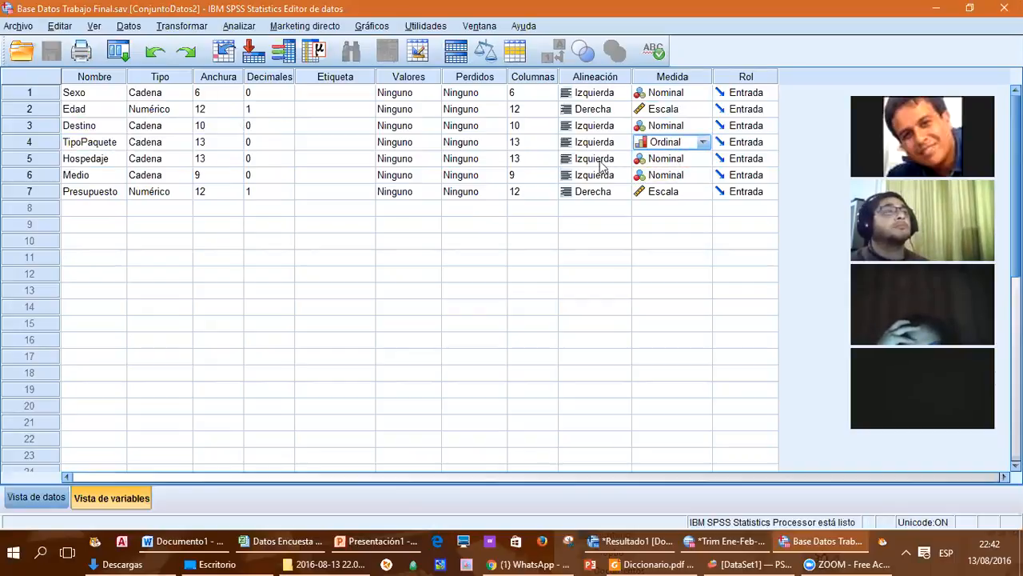
Check the measurement levels of the variables Hospedaje, Medio and Presupuesto
left_click(112, 159)
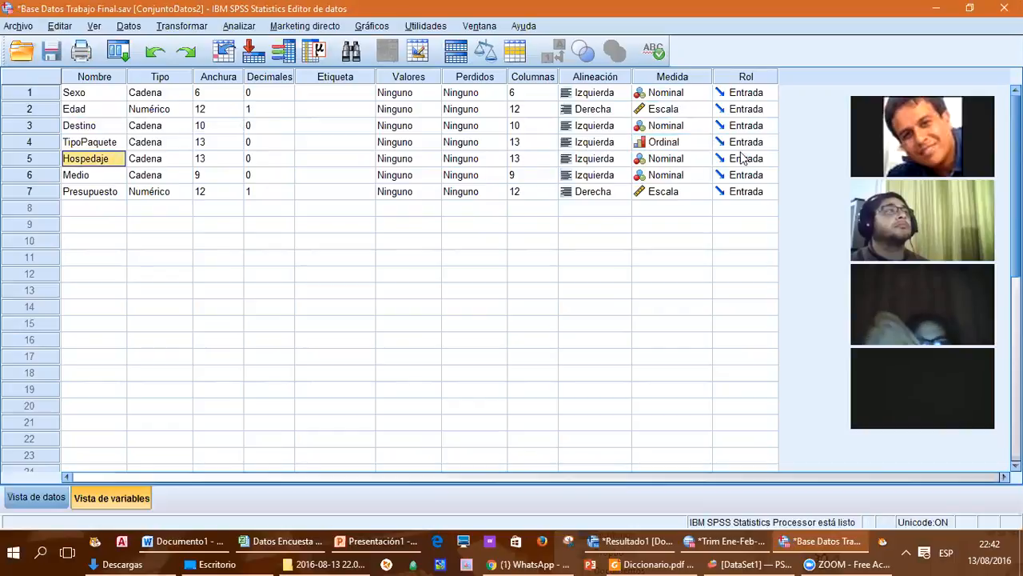
left_click(94, 178)
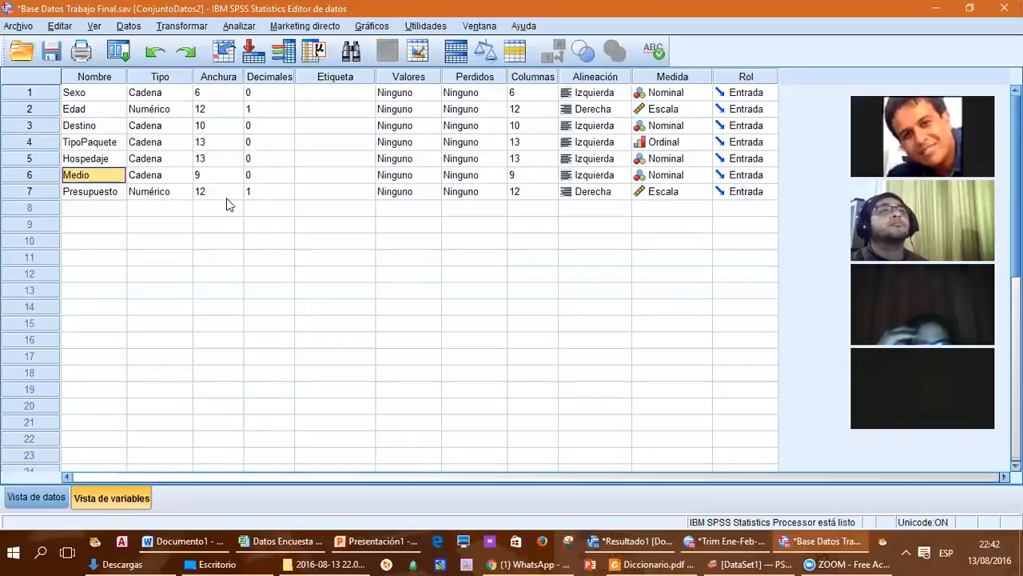
left_click(116, 196)
left_click(690, 196)
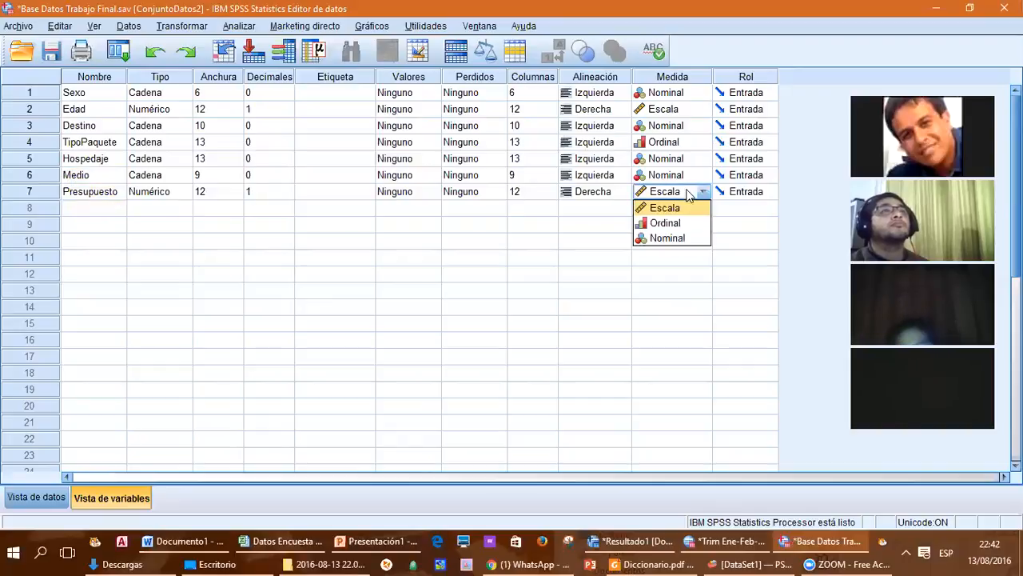
Keep the Presupuesto variable's measurement level at Escala and save the dataset
left_click(660, 210)
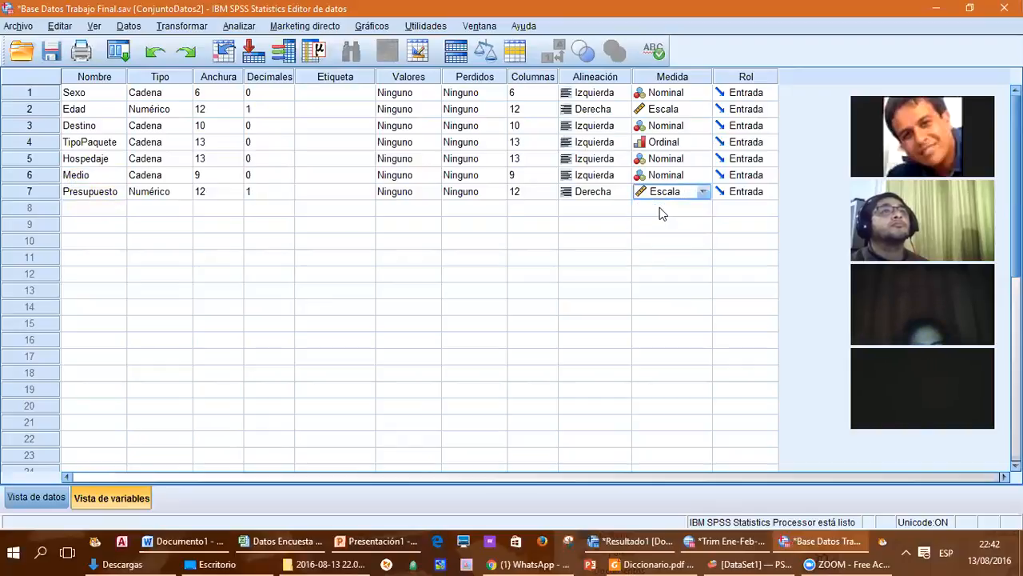
left_click(661, 211)
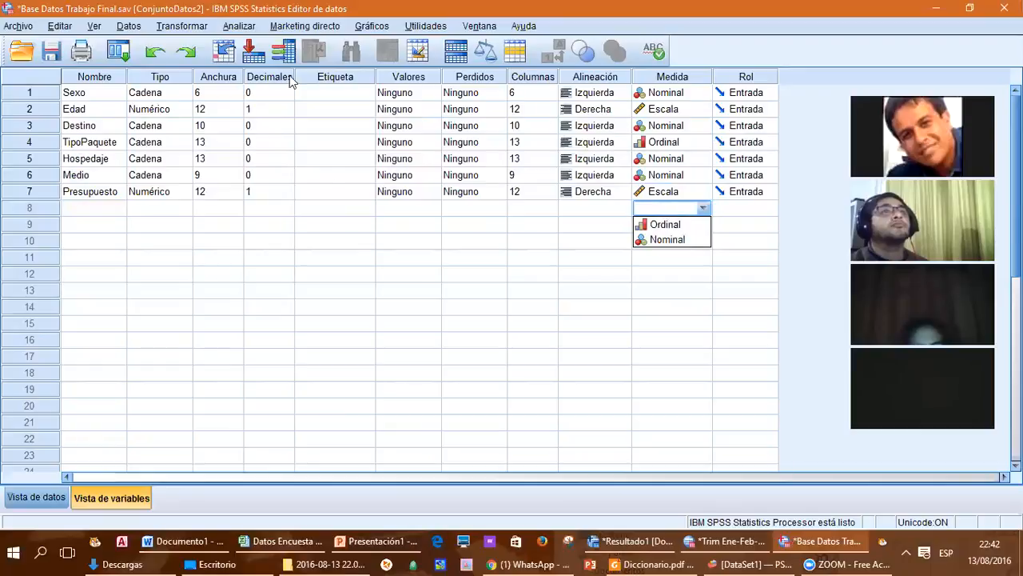
left_click(52, 51)
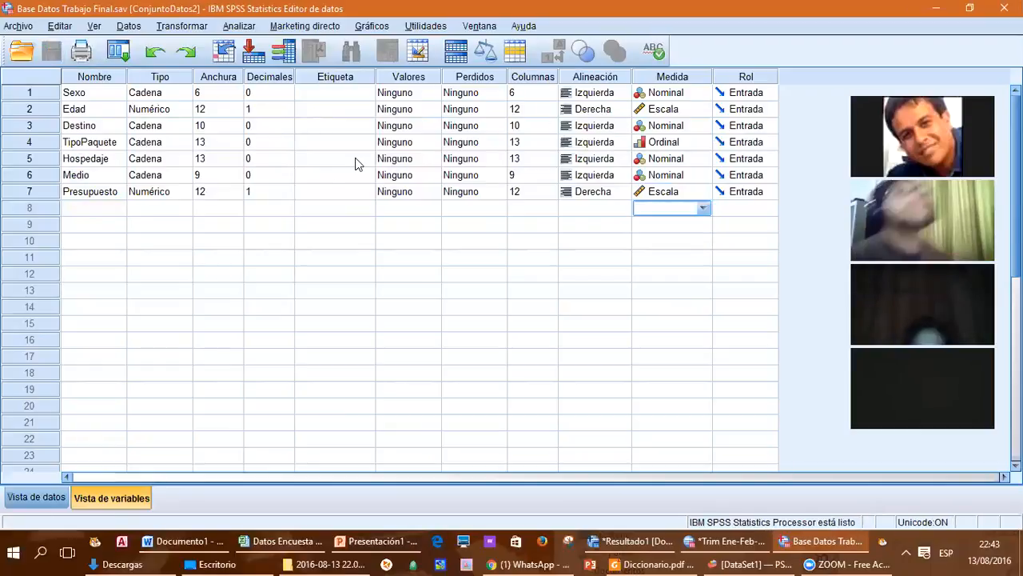
Give the Medio variable the label Medio de Transporte
left_click(309, 144)
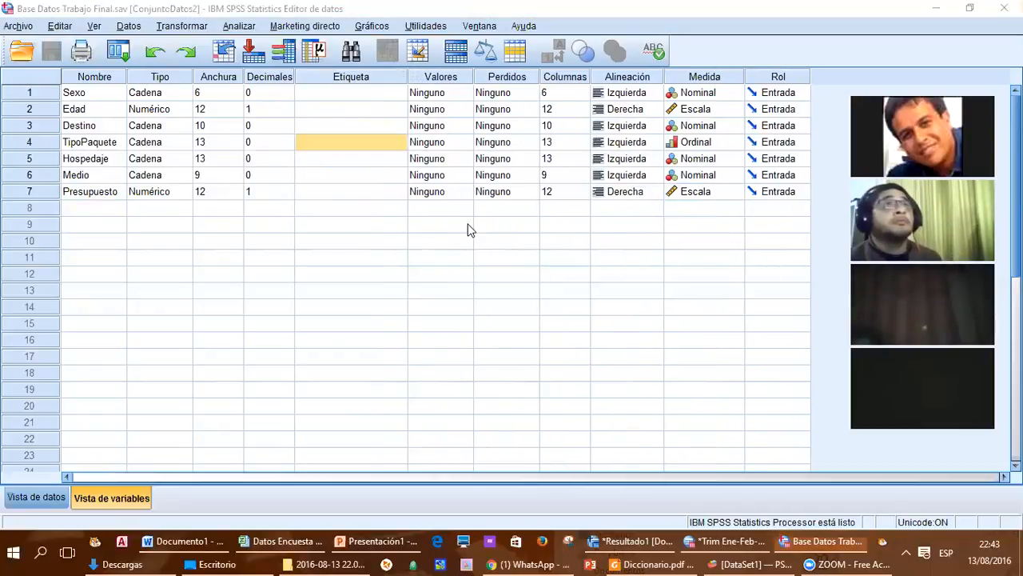
left_click(308, 176)
type("Medio de T")
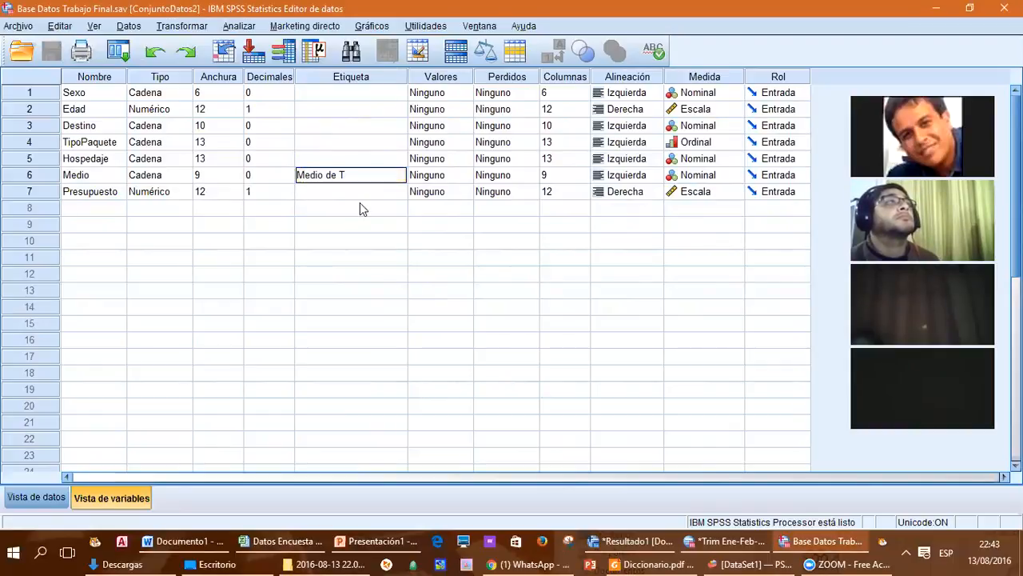
type("ransporte")
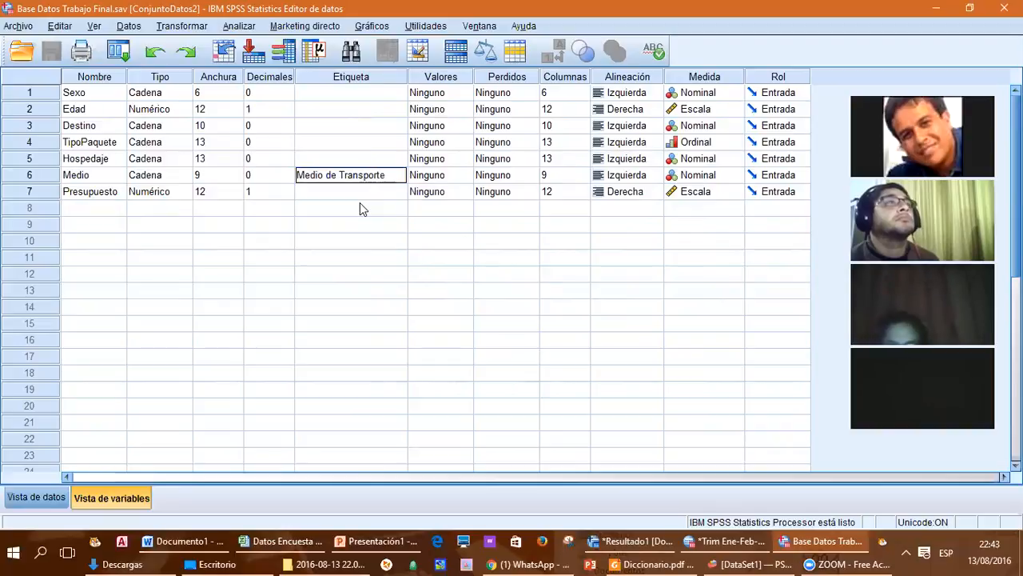
Give the TipoPaquete variable the label Tipo Paquete Turistico
left_click(328, 145)
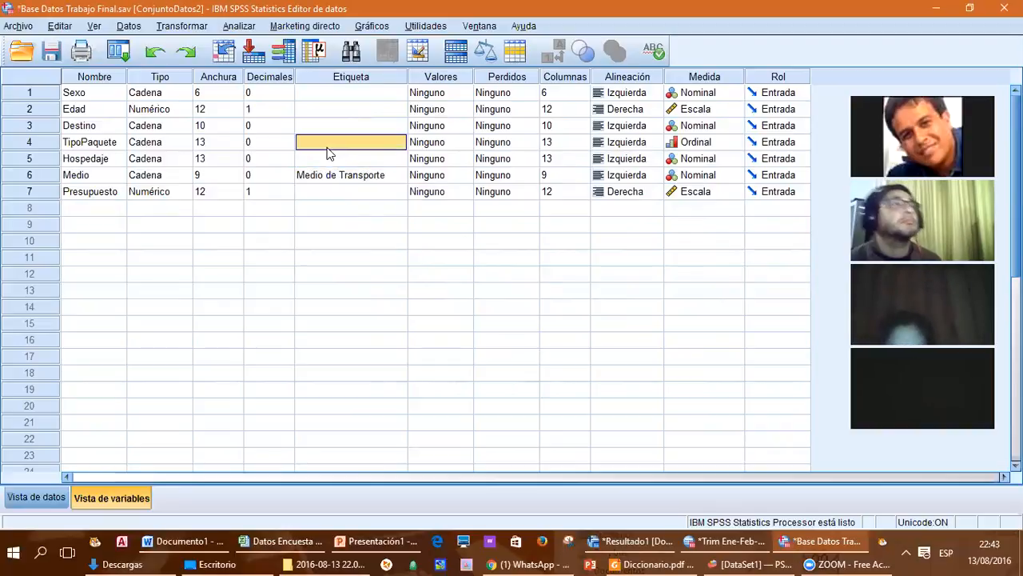
type("Tipo Paquete T")
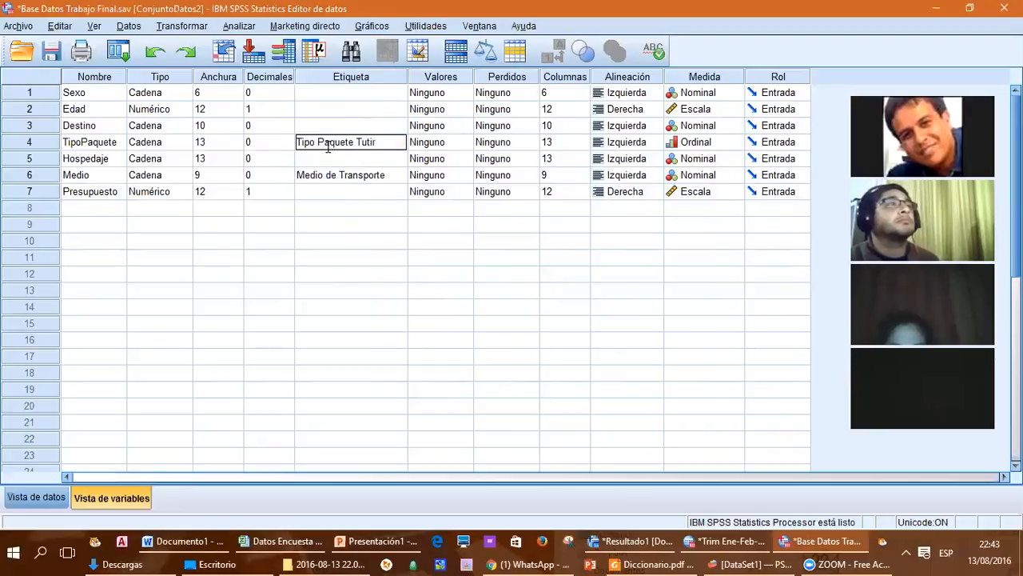
type("utir")
key("BackSpace")
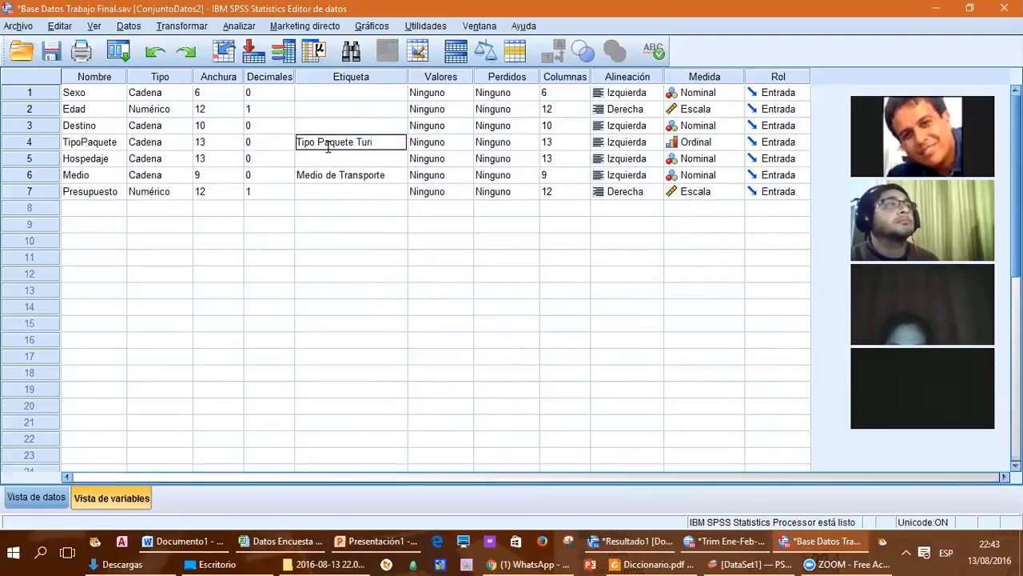
type("o")
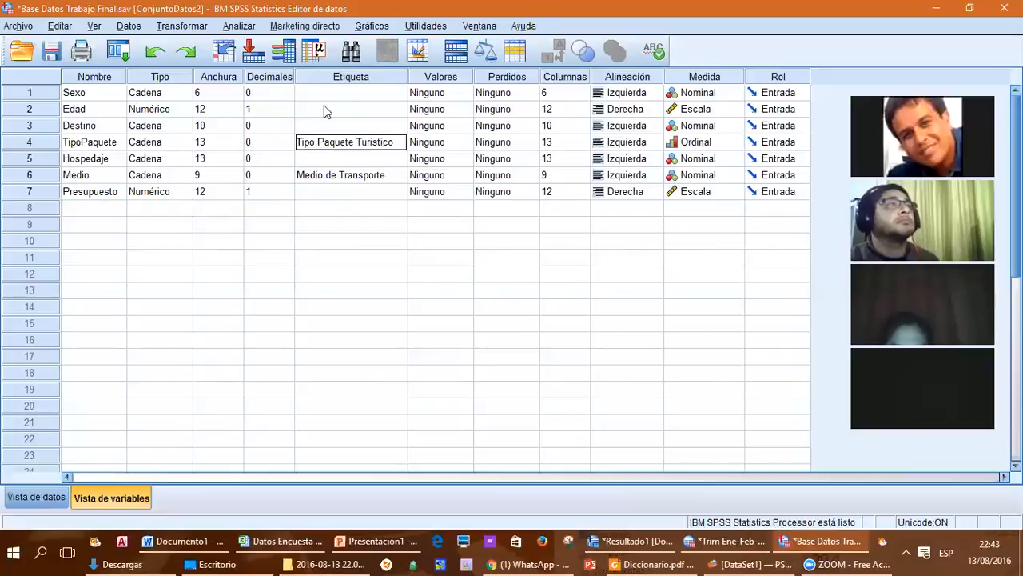
left_click(325, 132)
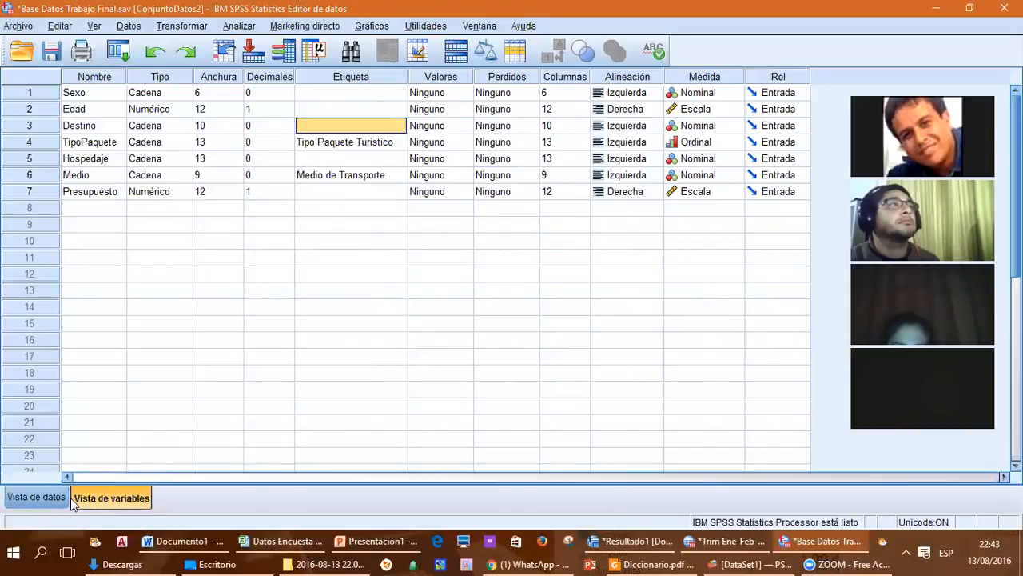
Check how the Sexo categories are recorded in the survey records
left_click(51, 495)
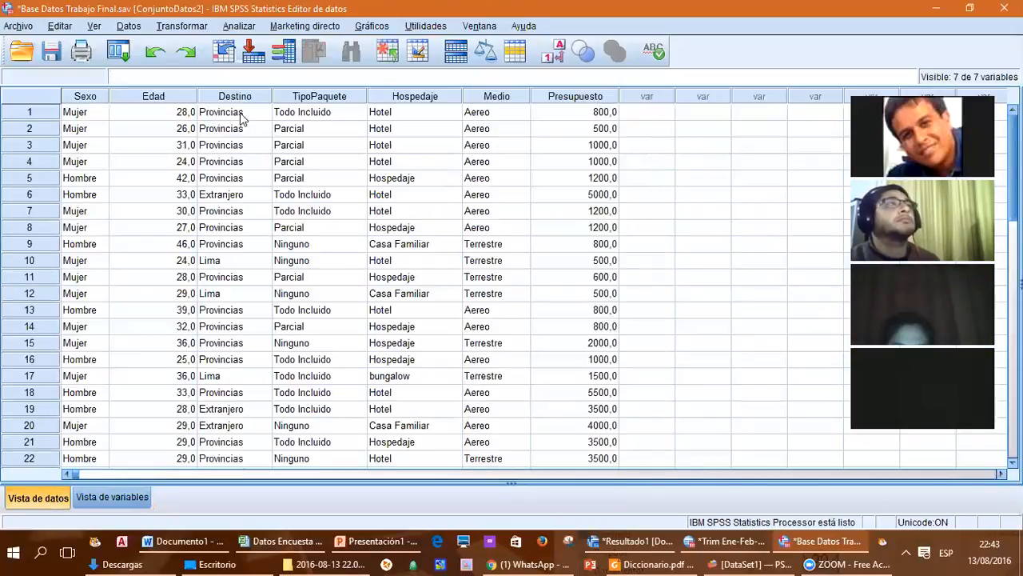
left_click(96, 116)
left_click(85, 179)
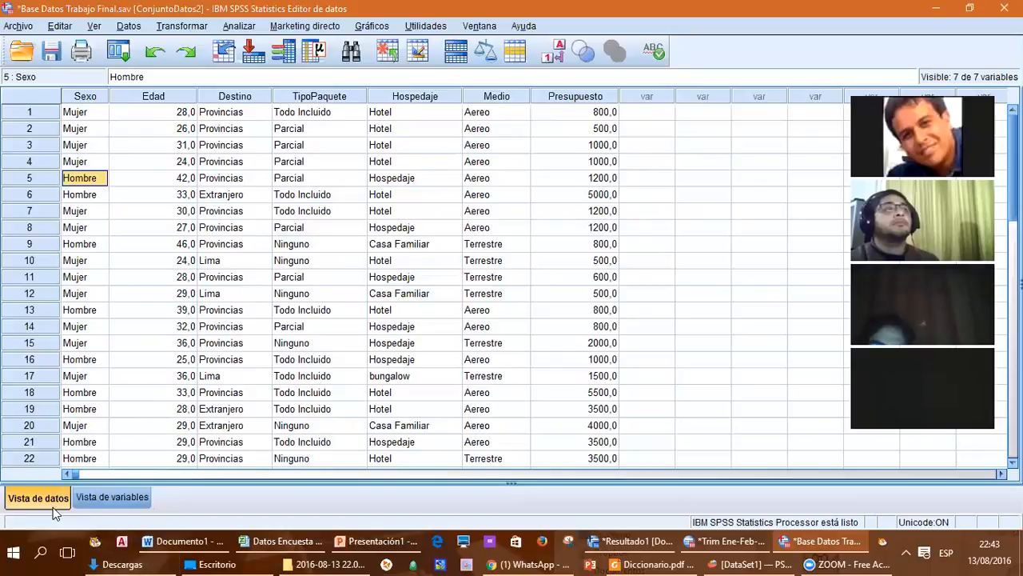
Try defining a value label for the Sexo variable that assigns Hombre to the value 0
left_click(106, 501)
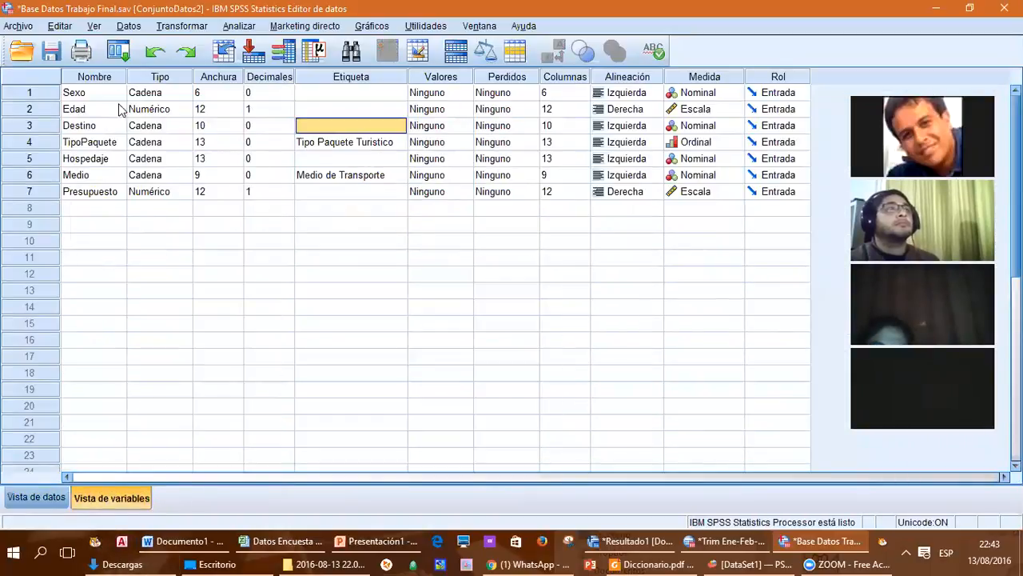
left_click(416, 94)
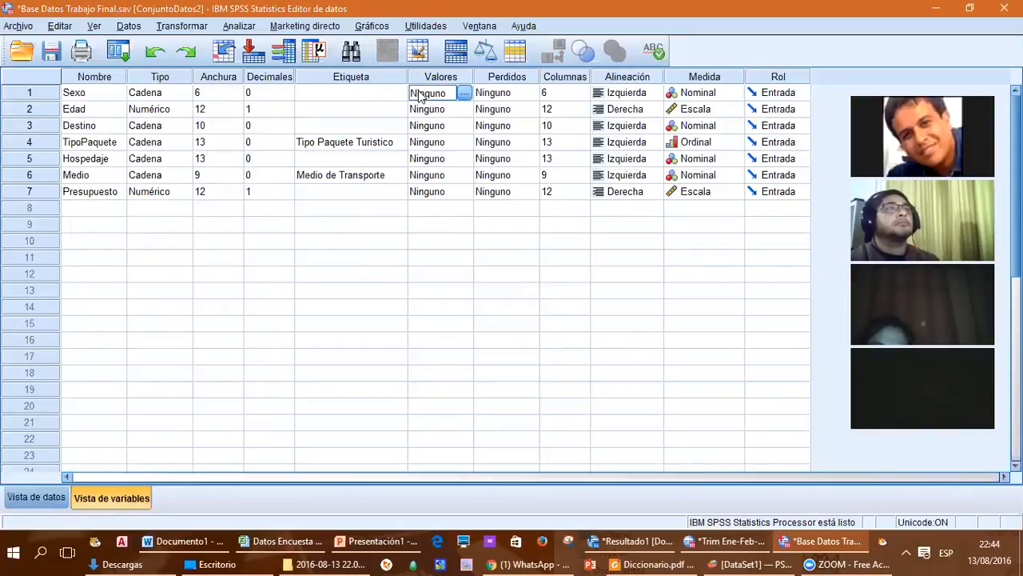
left_click(468, 96)
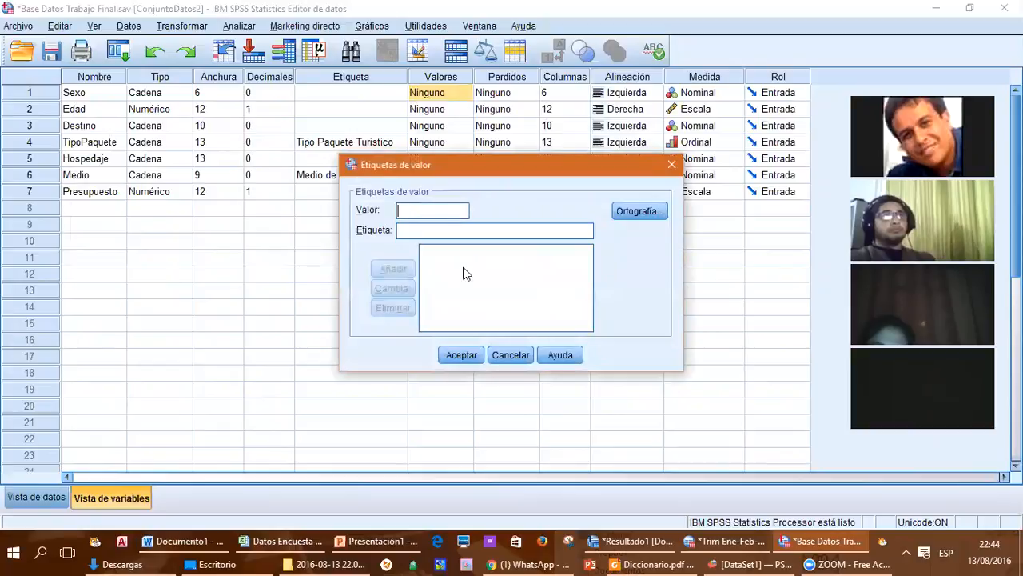
left_click(419, 210)
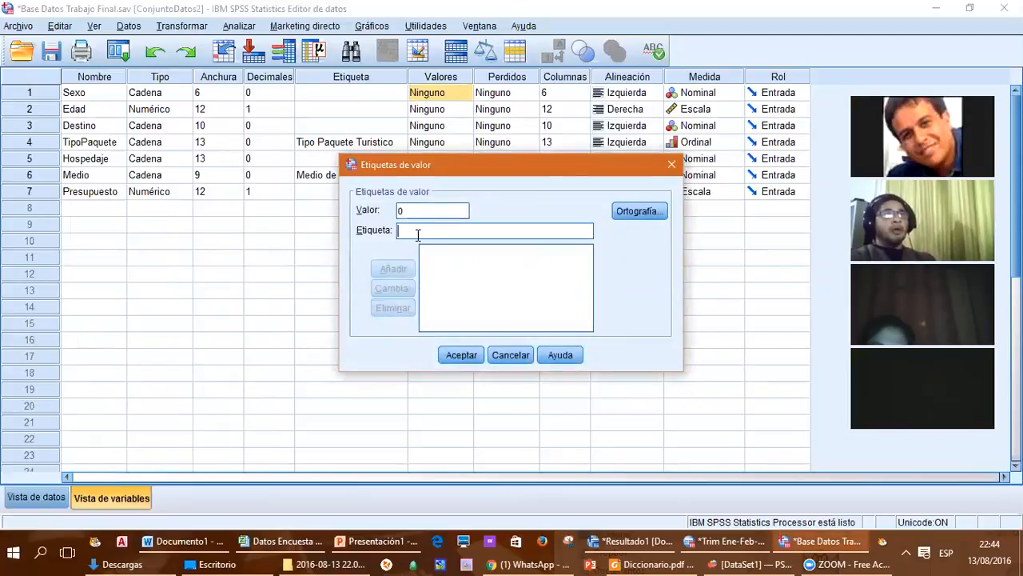
type("Hombre")
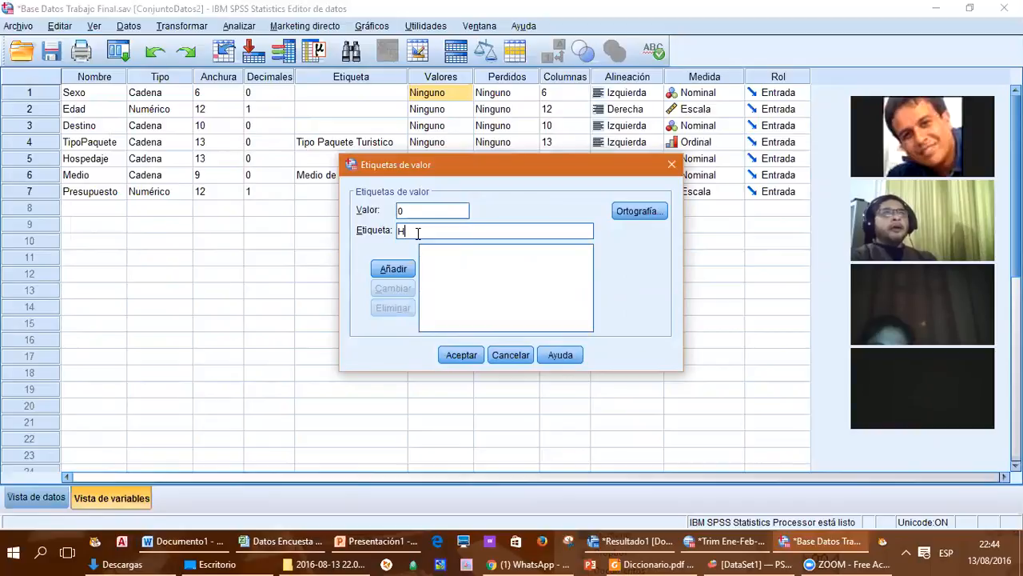
left_click(394, 270)
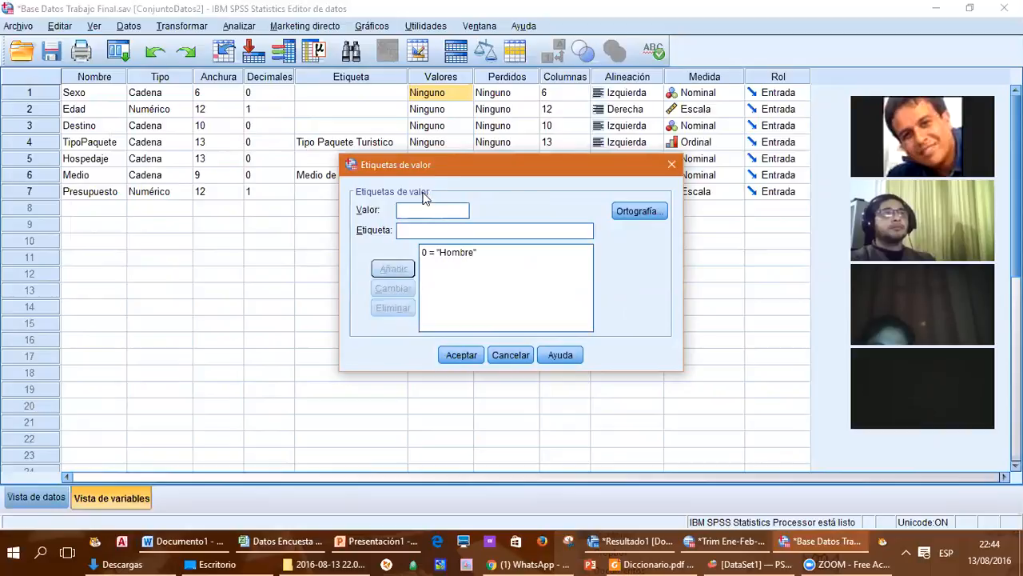
left_click_drag(450, 178, 582, 97)
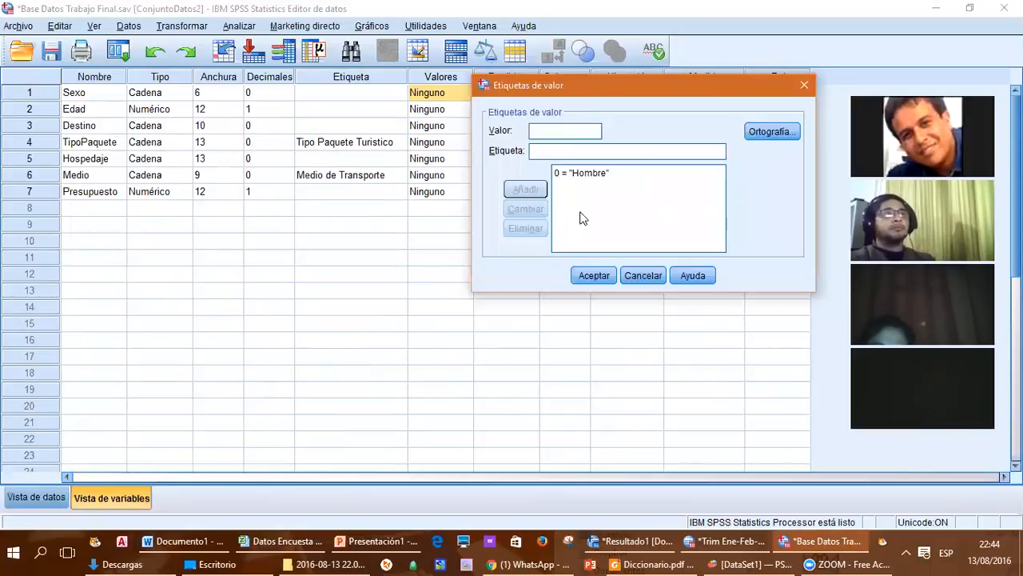
left_click(641, 277)
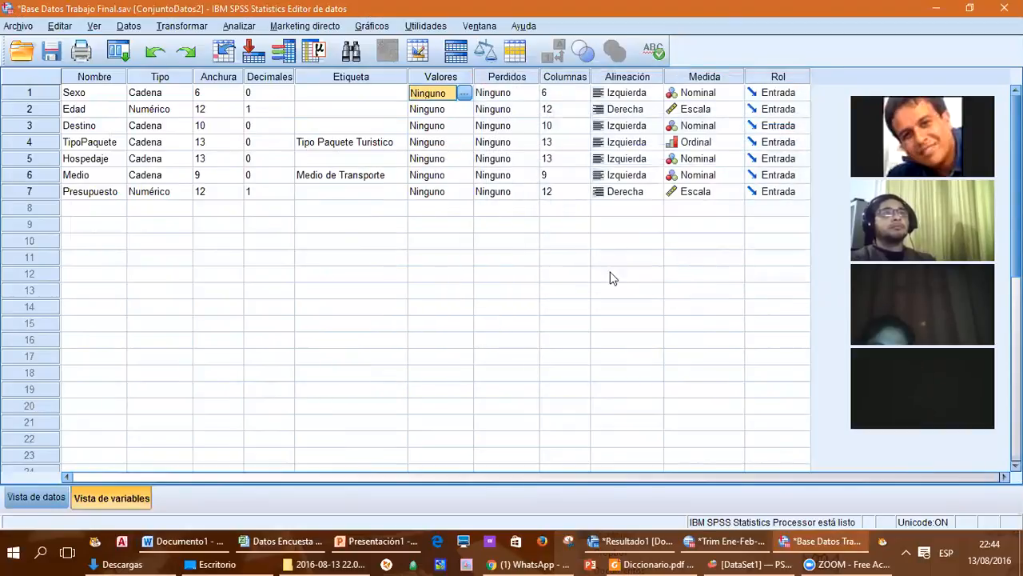
Check how the Destino categories are recorded in the survey records
left_click(51, 496)
left_click(227, 114)
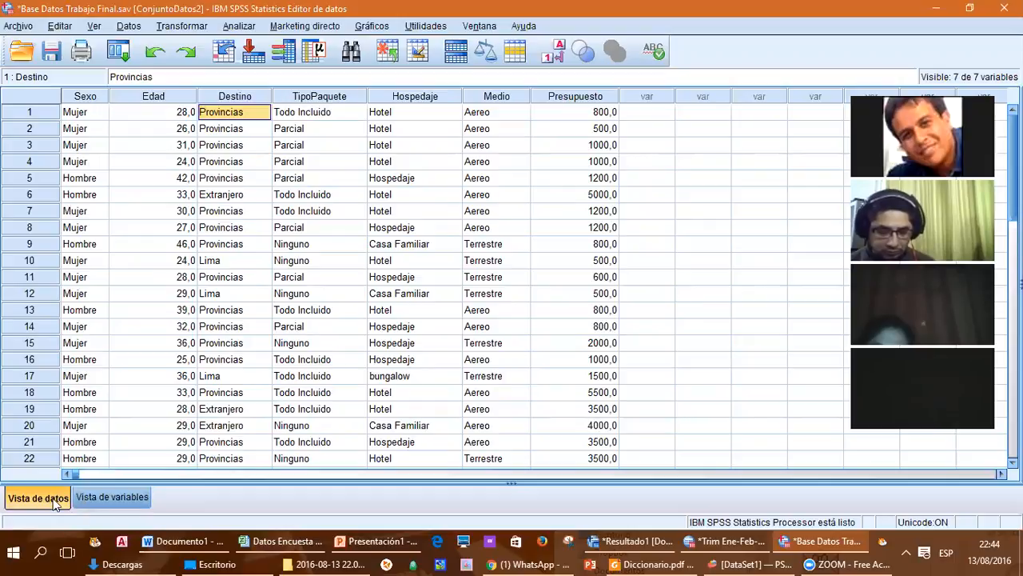
left_click(96, 496)
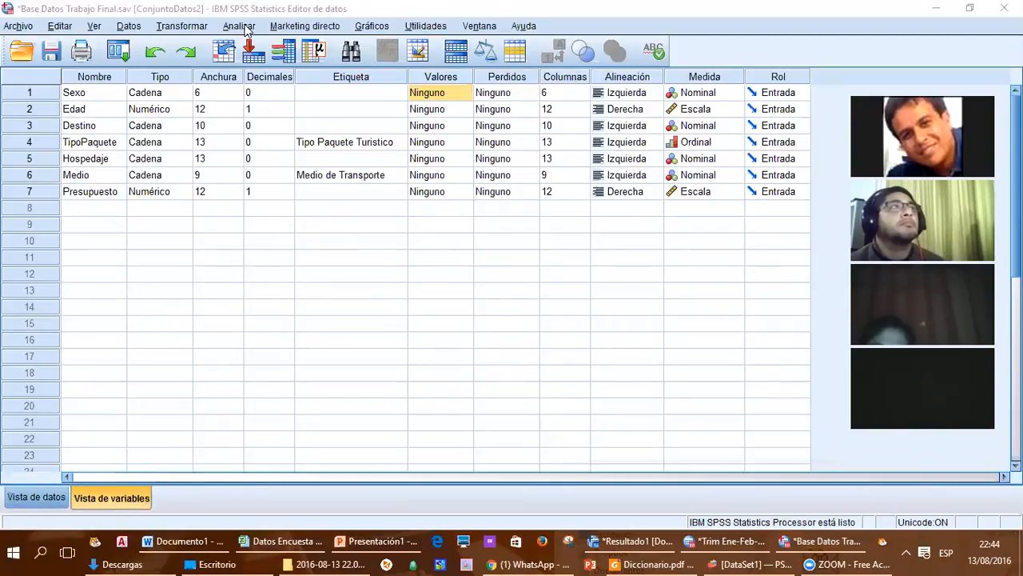
Start a Frequencies analysis (Frecuencias) with the scale variables Edad and Presupuesto
left_click(239, 26)
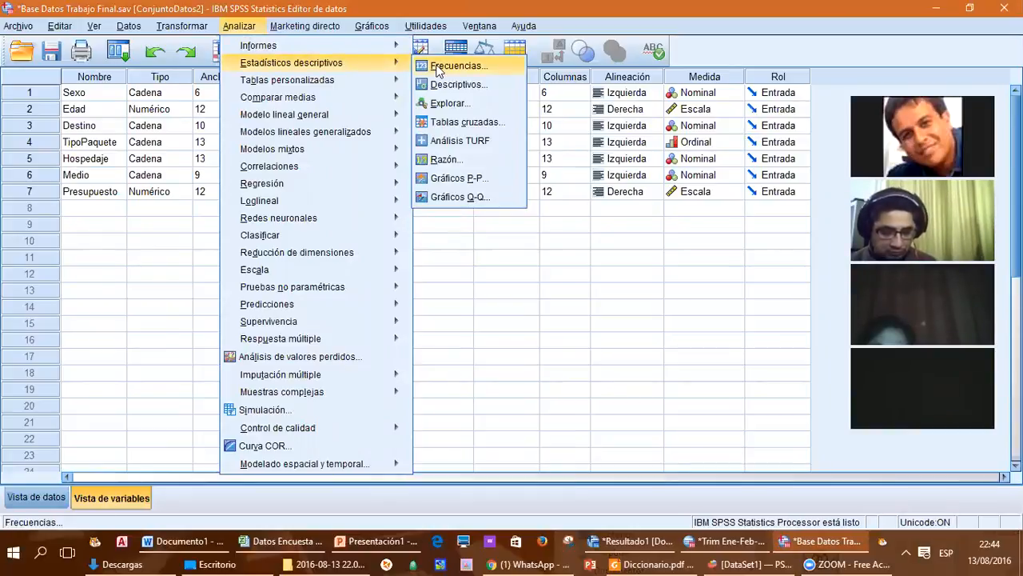
left_click(448, 66)
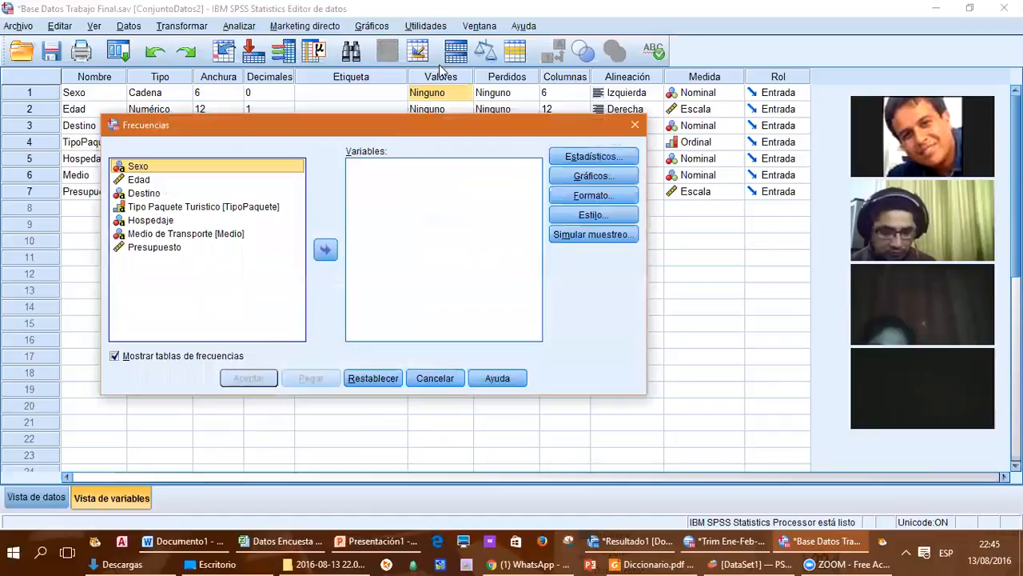
left_click(139, 181)
left_click(326, 253)
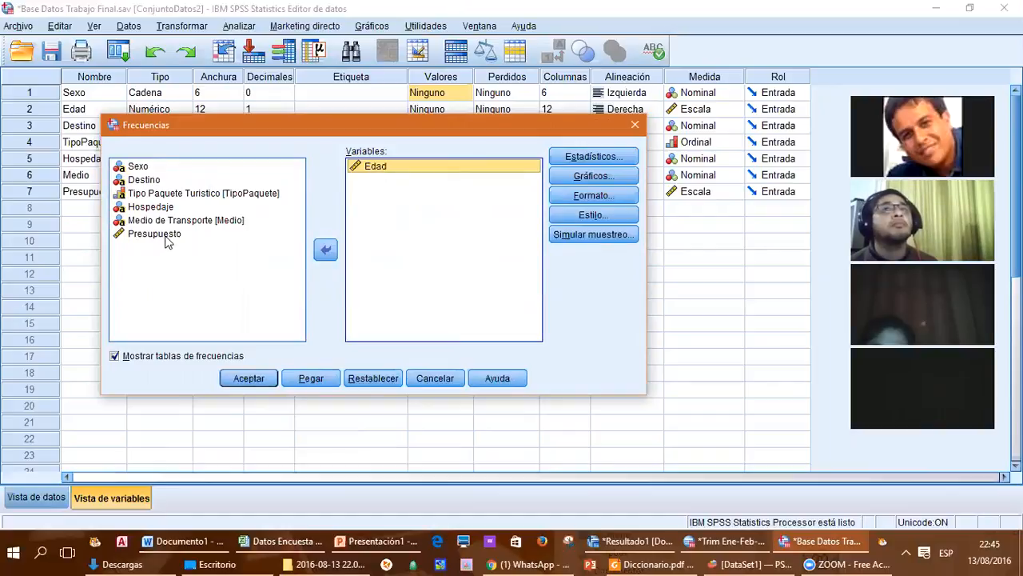
left_click(166, 240)
left_click(326, 252)
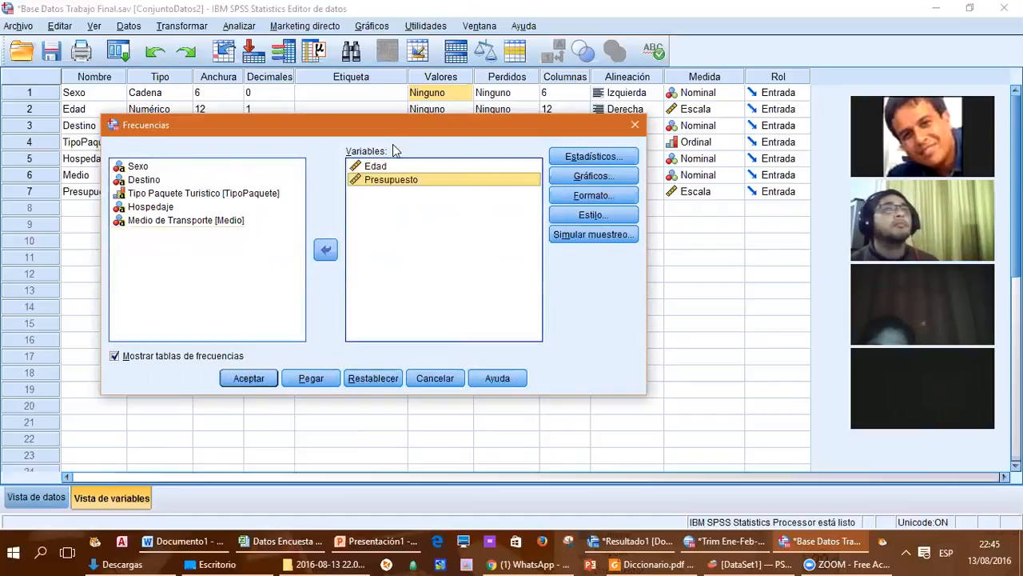
left_click_drag(400, 132, 322, 153)
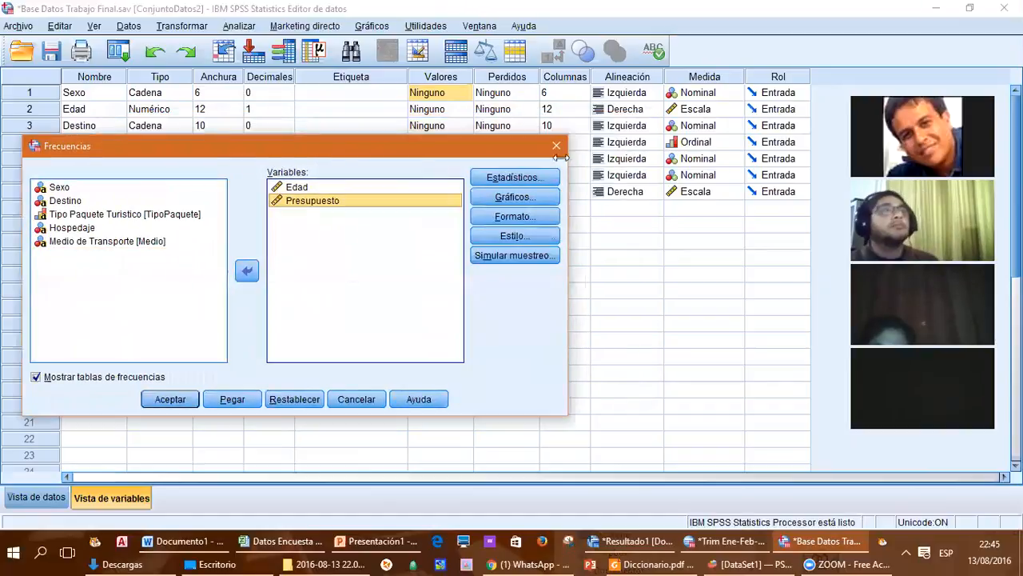
left_click(691, 128)
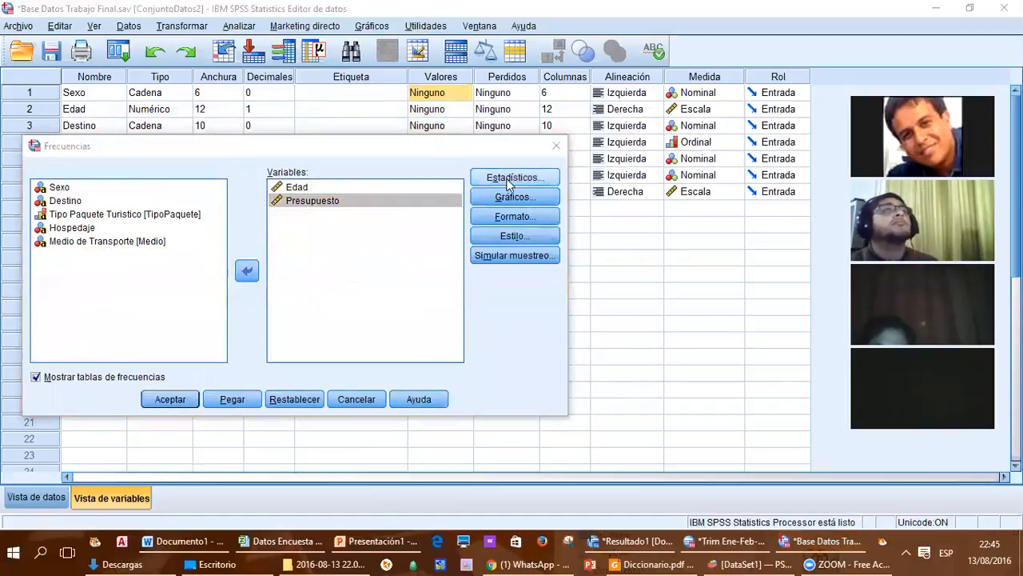
Set the frequency analysis to produce histograms for the chosen variables
left_click(505, 199)
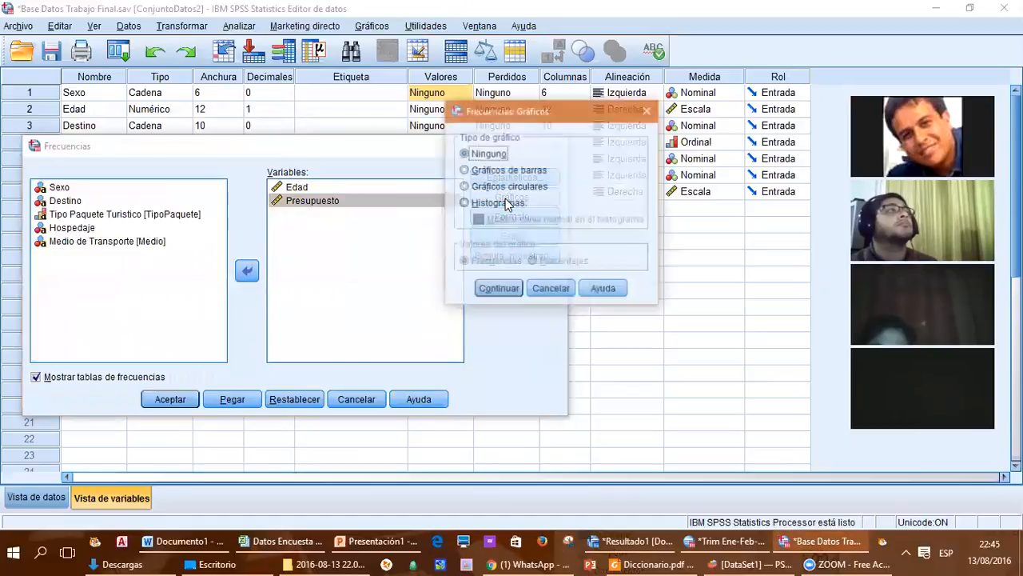
left_click(466, 203)
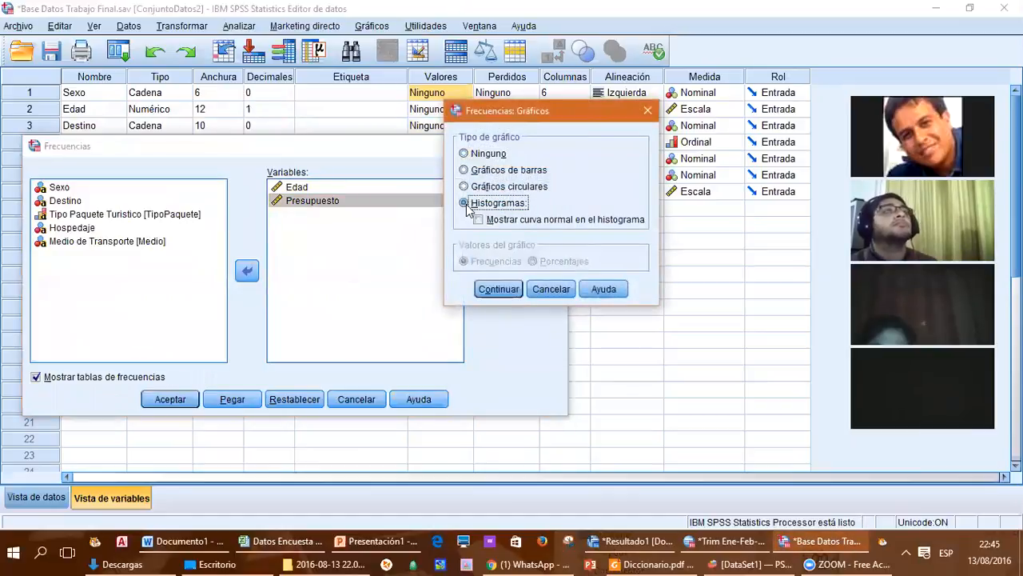
left_click(499, 289)
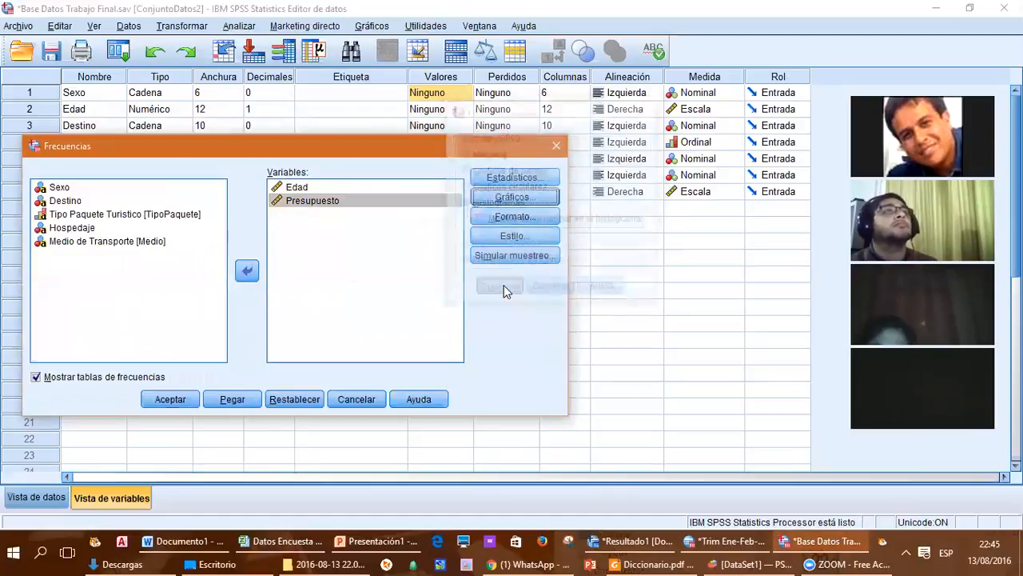
Request quartiles, mean, median and standard deviation for Edad and Presupuesto, and run the frequency analysis without frequency tables
left_click(508, 178)
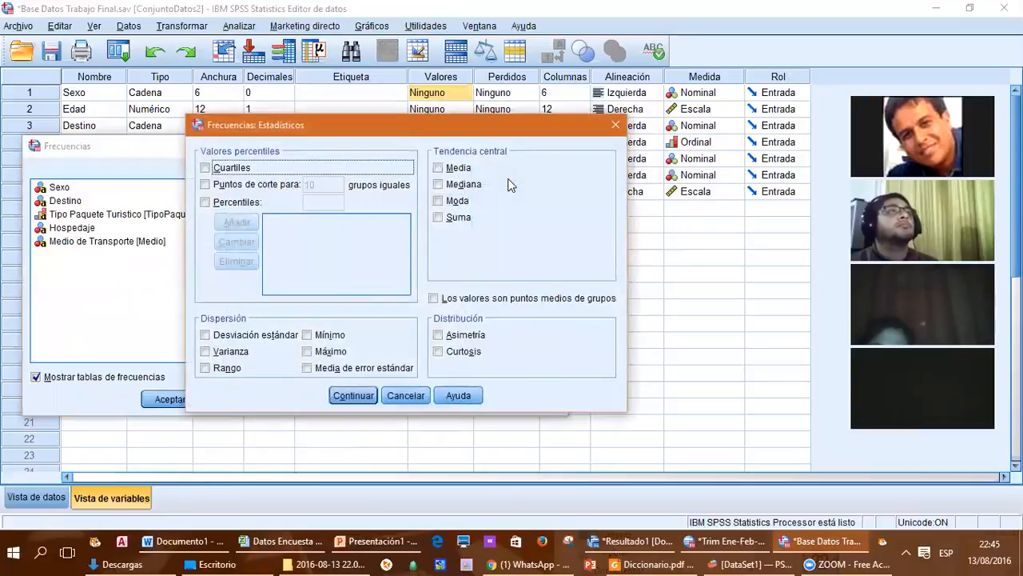
left_click_drag(439, 128, 601, 101)
left_click(367, 140)
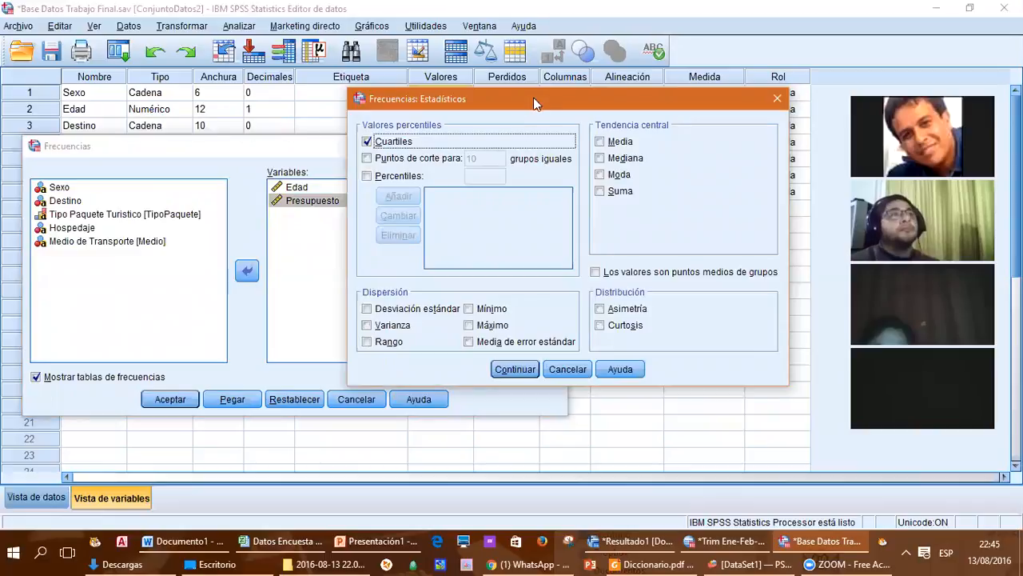
left_click_drag(533, 97, 437, 105)
left_click(504, 150)
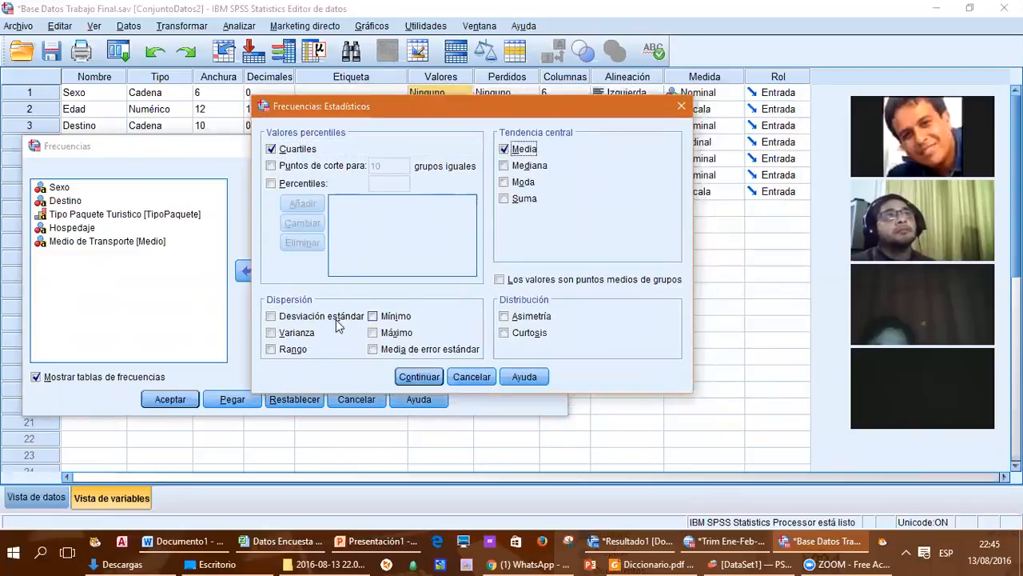
left_click(504, 168)
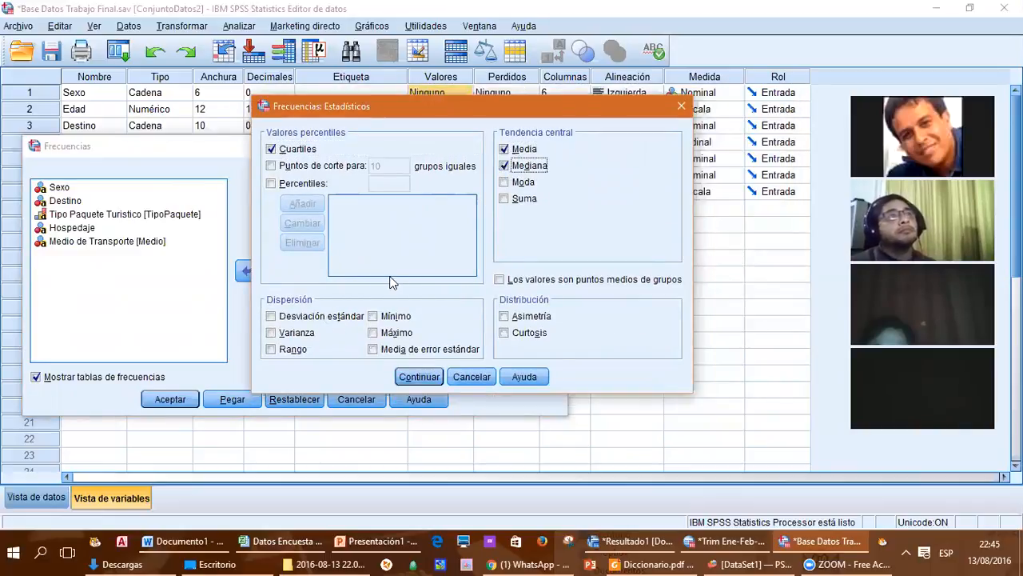
left_click(272, 317)
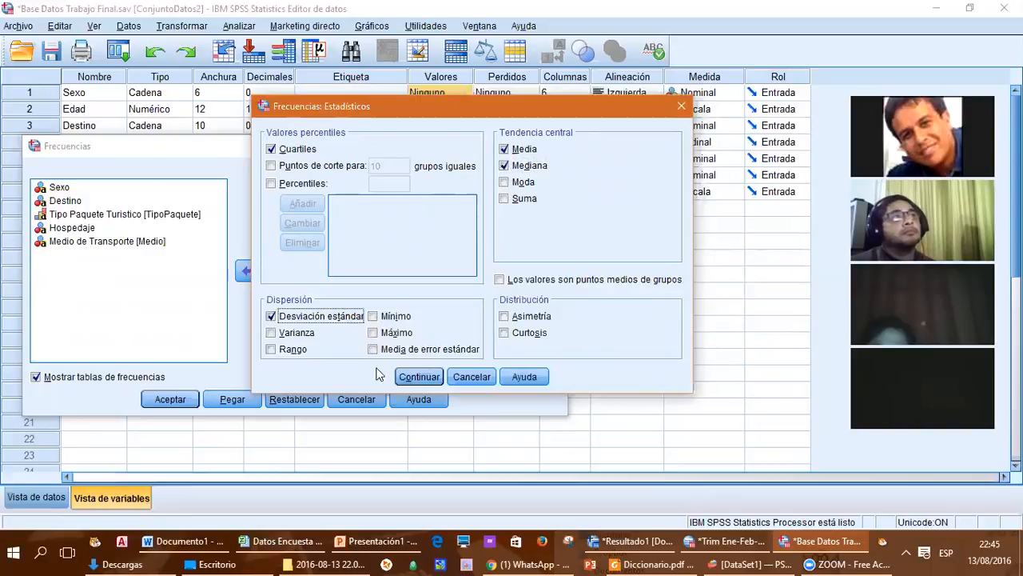
left_click(419, 377)
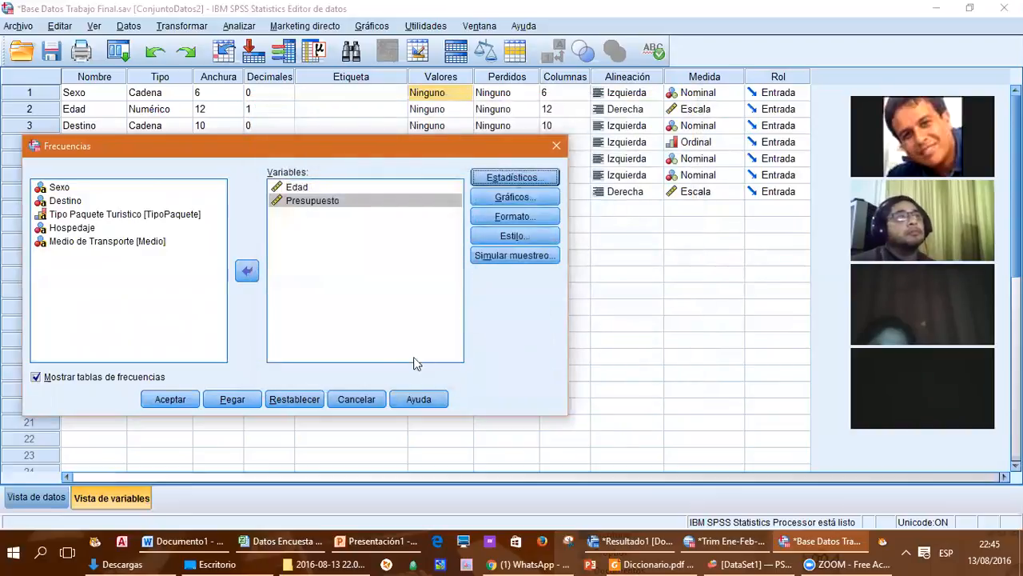
left_click(37, 376)
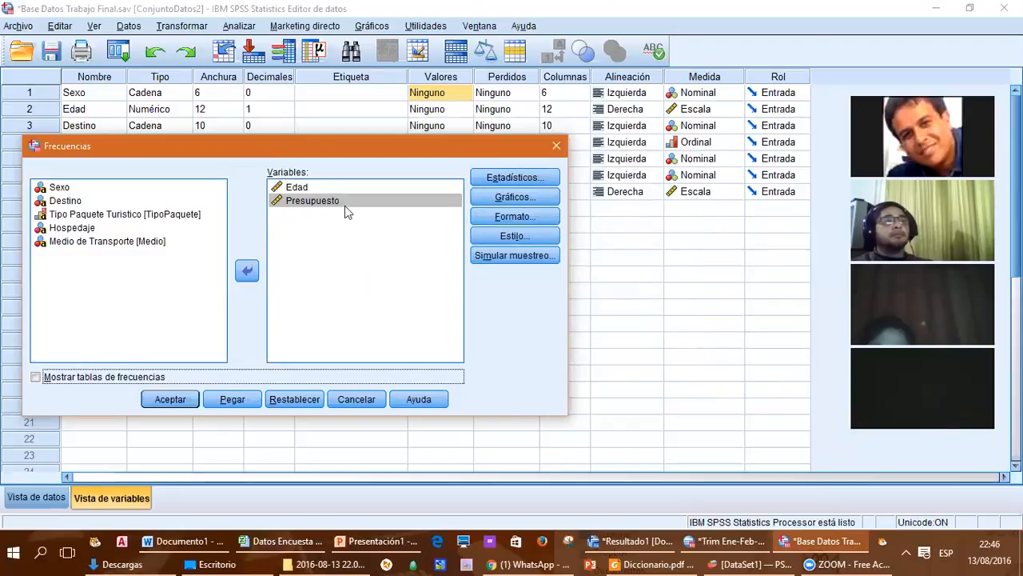
left_click(171, 399)
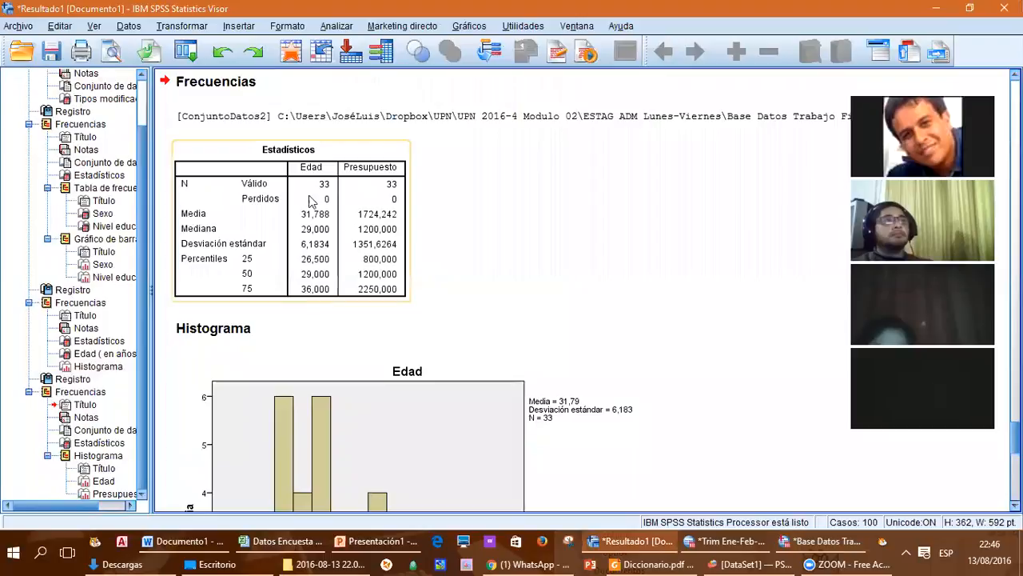
Copy the Estadísticos table for Edad and Presupuesto into the Word document Documento1, on the page after the existing education-level table
left_click(296, 186)
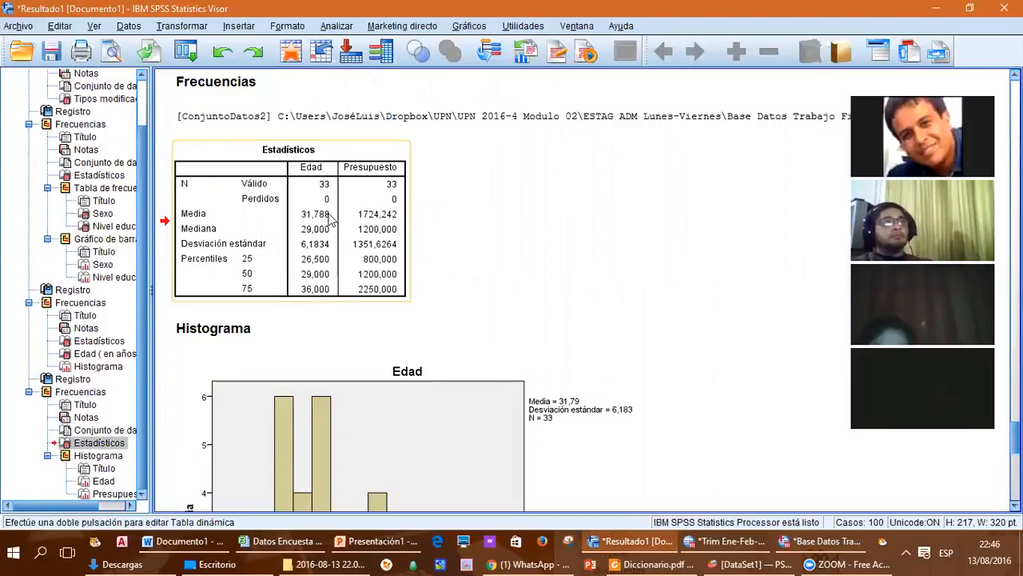
left_click(312, 174)
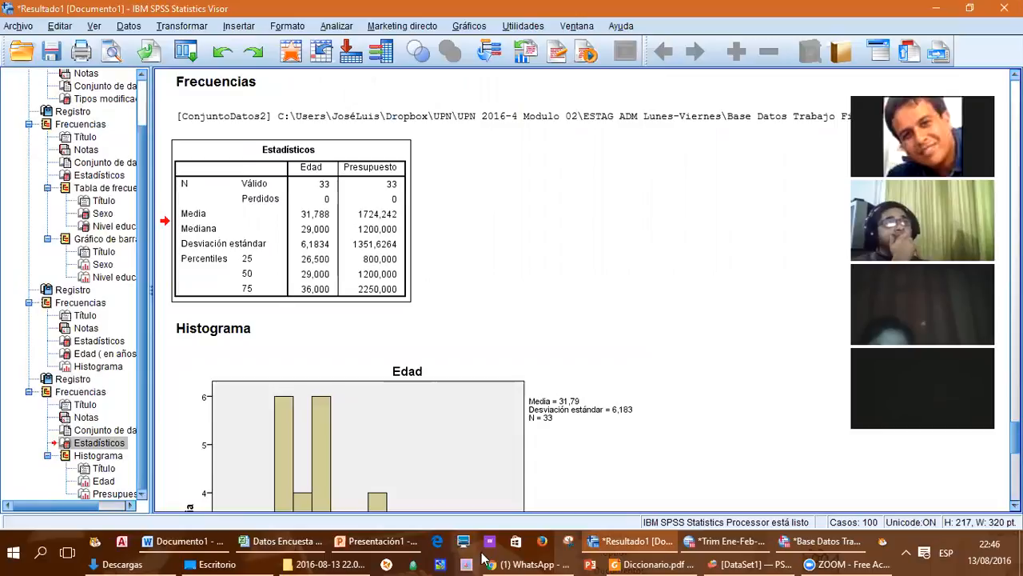
left_click(184, 541)
scroll(369, 452, "down", 2)
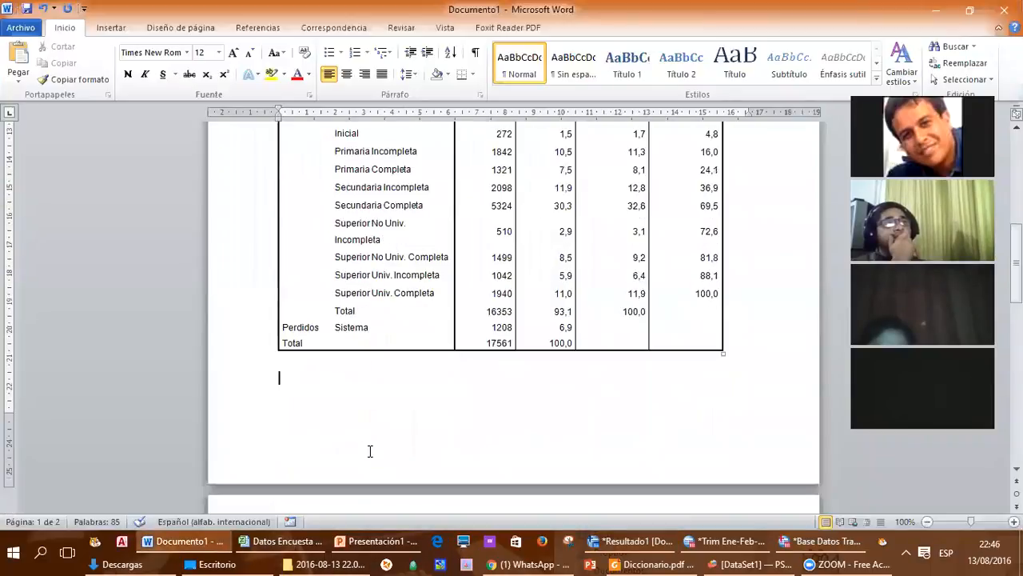
scroll(370, 452, "down", 8)
left_click(301, 189)
key("ctrl+v")
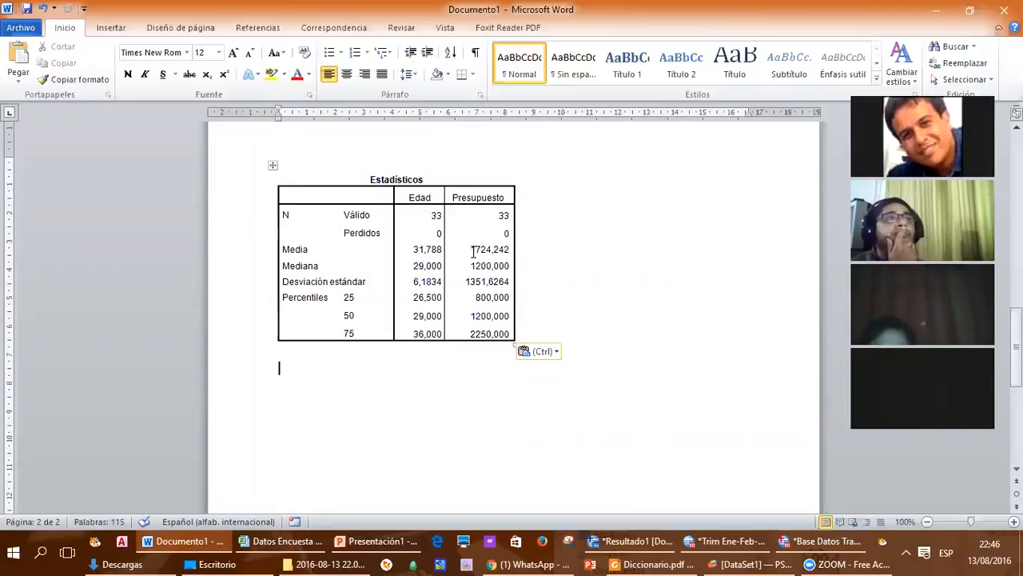
left_click_drag(470, 250, 510, 250)
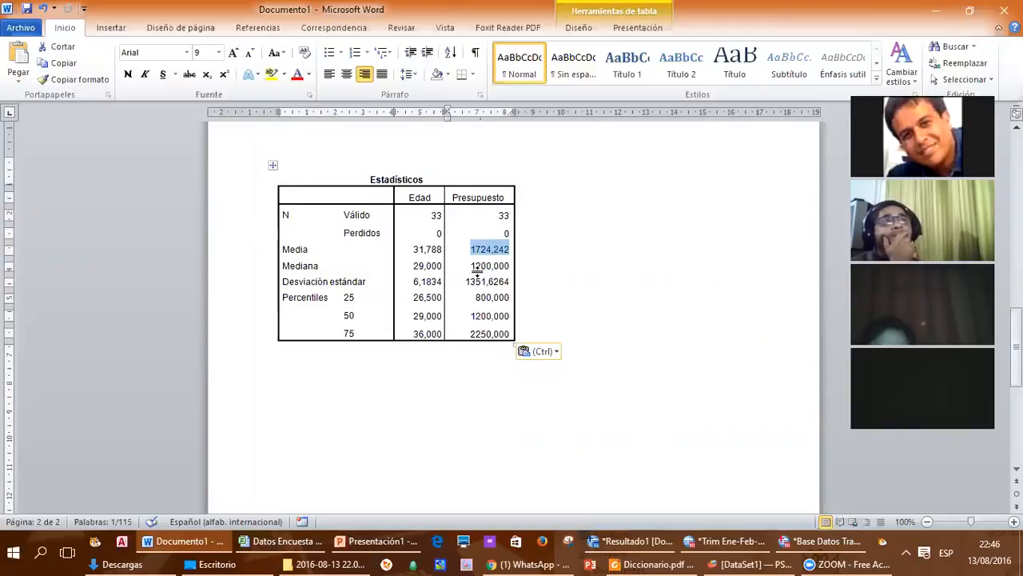
left_click(415, 376)
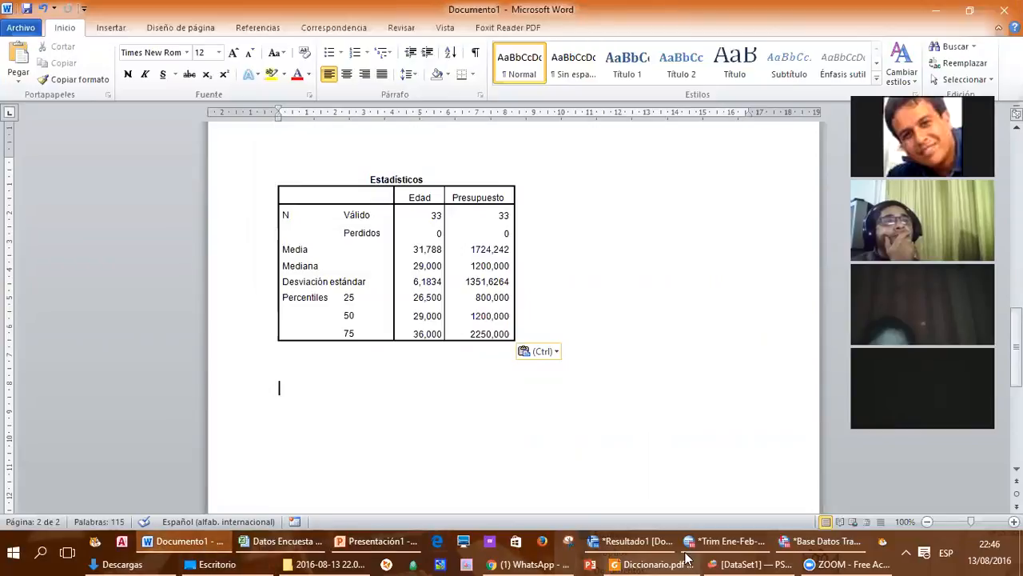
Copy the Edad histogram from the SPSS output into the Word document below the Estadísticos table
mouse_move(751, 546)
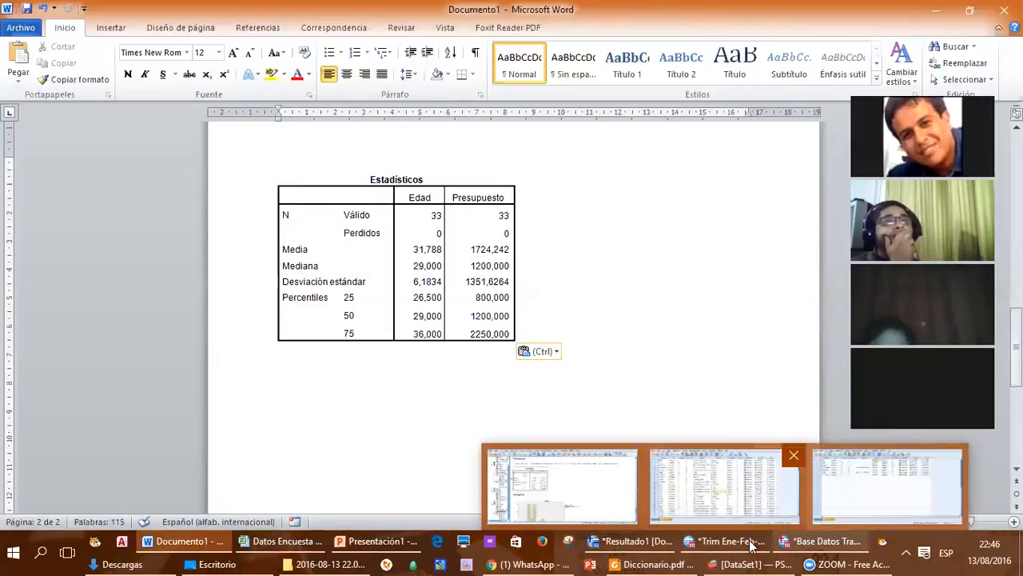
left_click(632, 542)
scroll(442, 393, "down", 5)
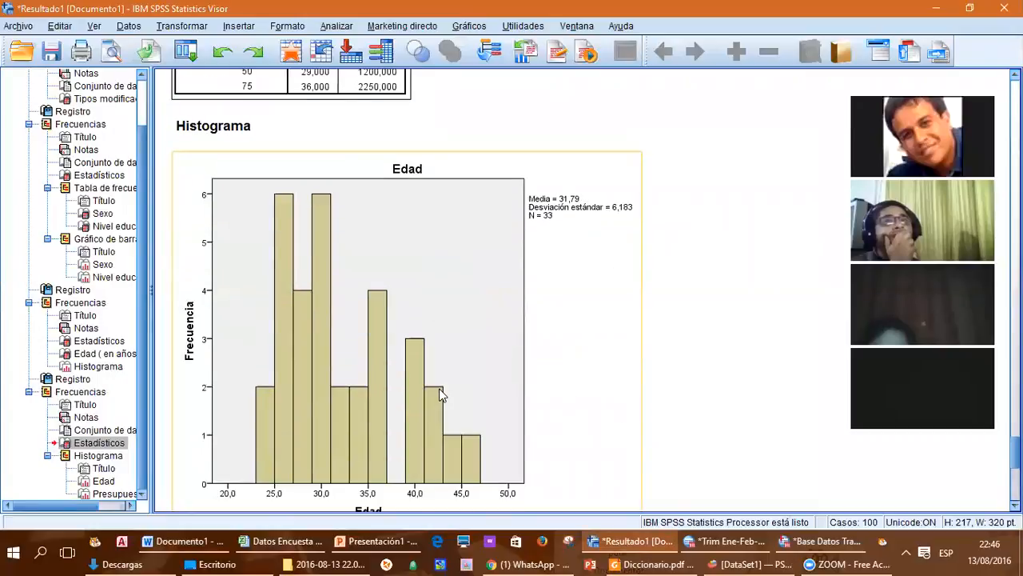
scroll(437, 394, "down", 8)
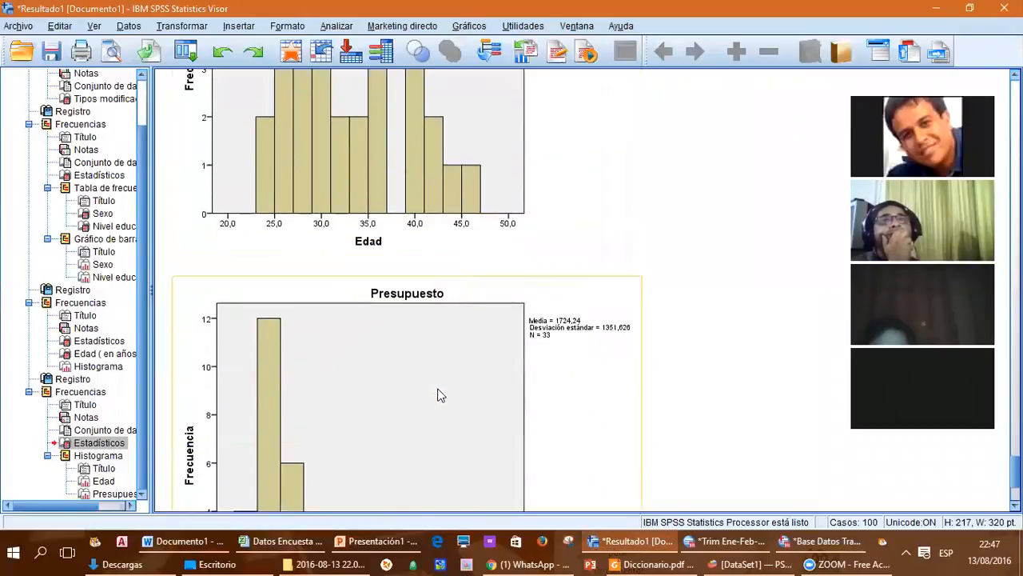
scroll(439, 395, "down", 1)
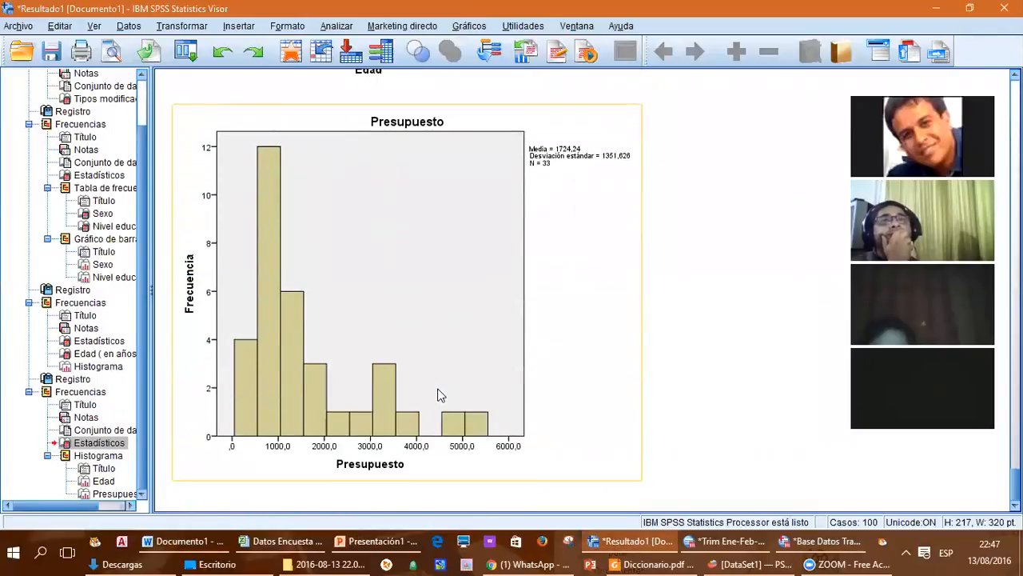
scroll(439, 393, "up", 11)
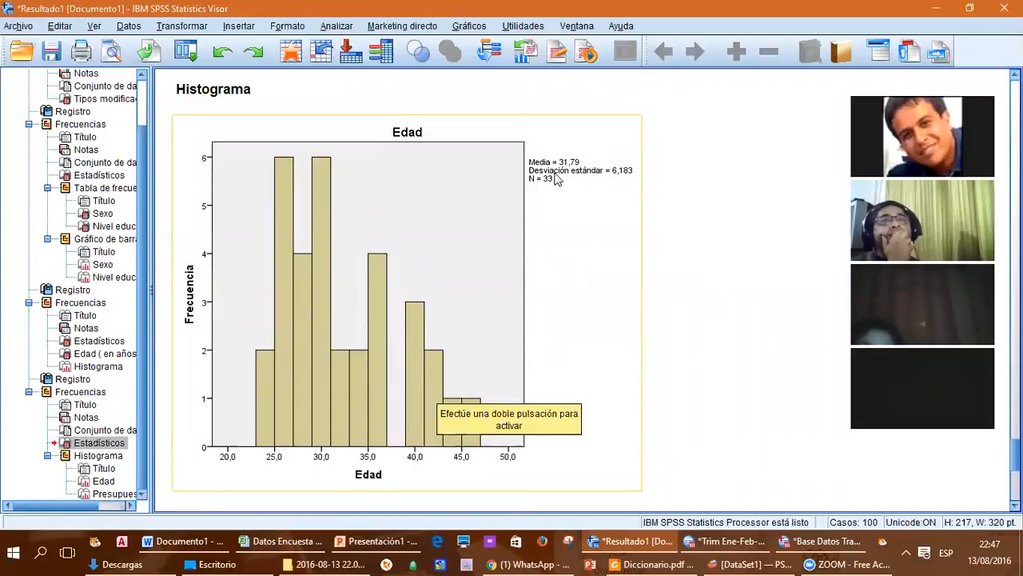
left_click(439, 242)
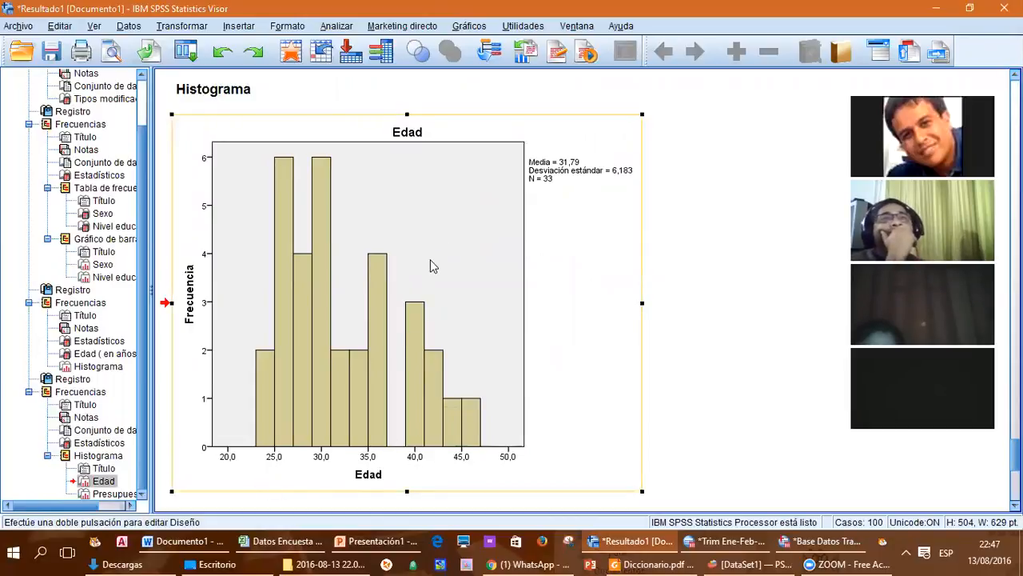
right_click(432, 203)
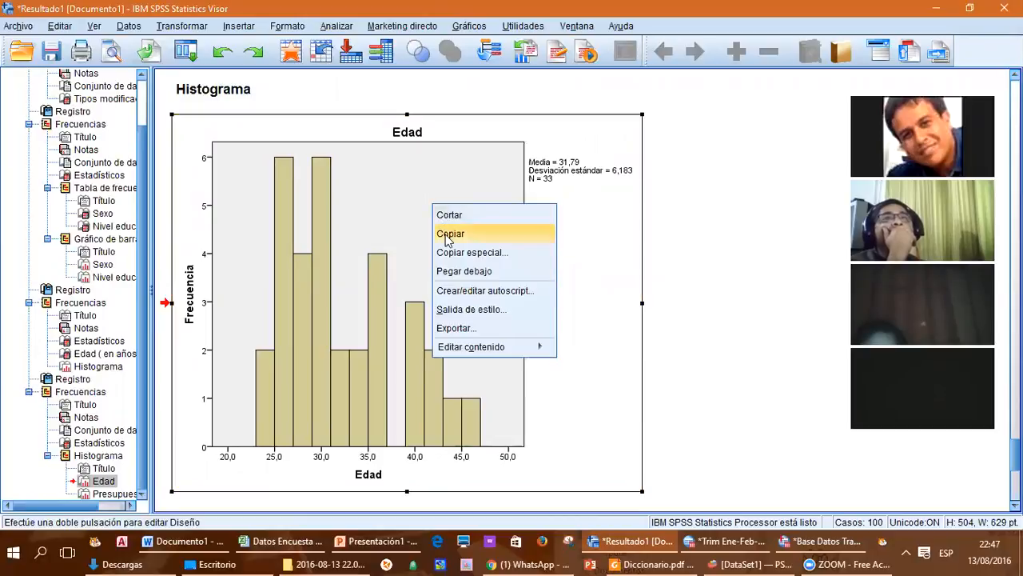
left_click(444, 233)
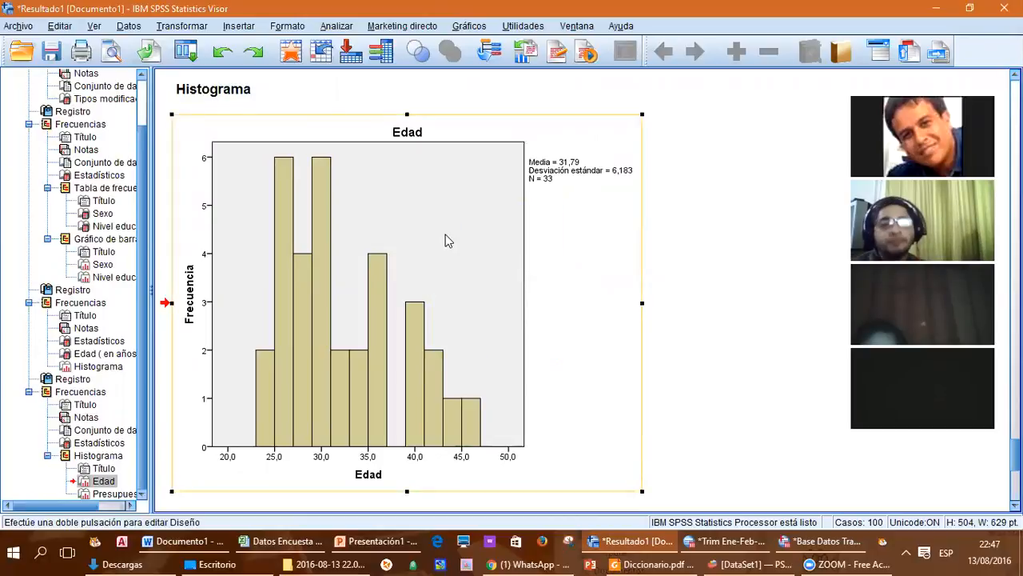
left_click(183, 541)
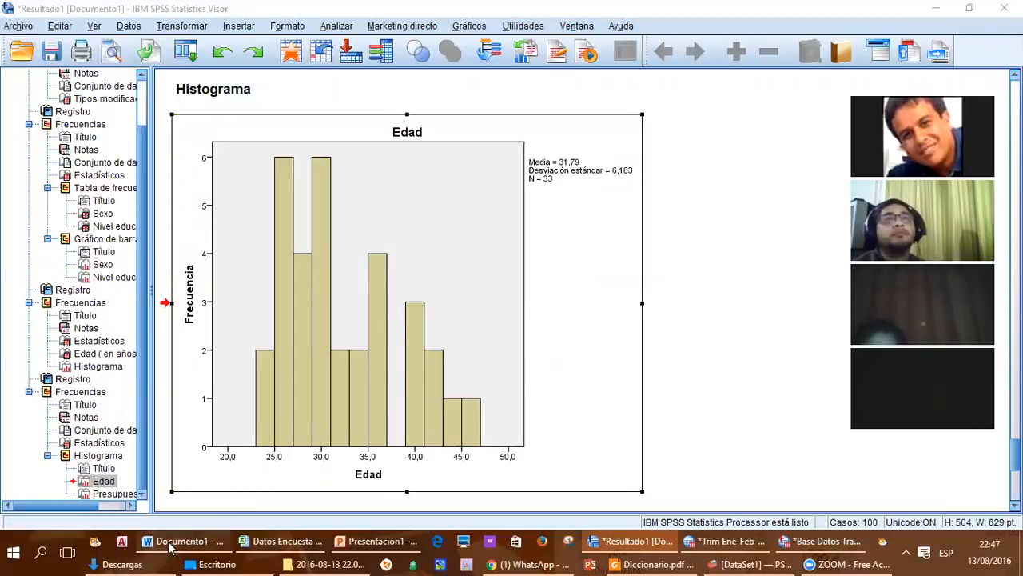
key("ctrl+v")
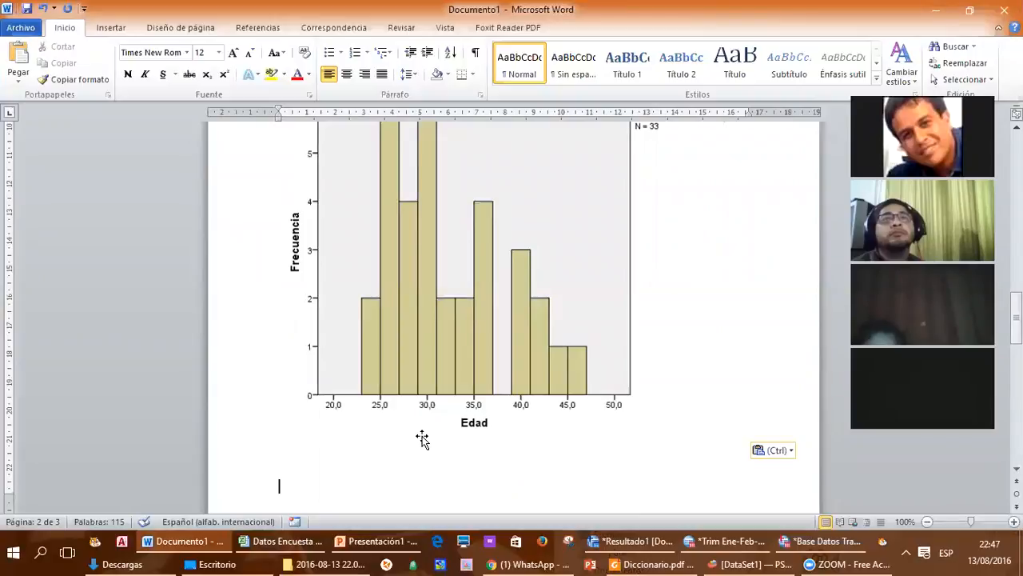
Return to the SPSS output and start a simple boxplot (Diagramas de cajas) with summaries for groups of cases
key("alt+Tab")
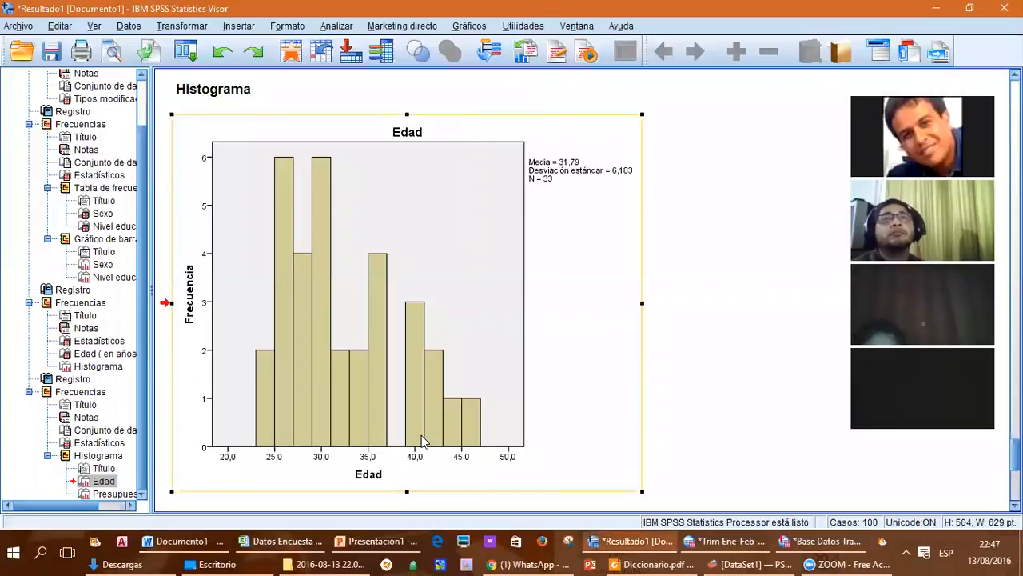
scroll(454, 320, "down", 3)
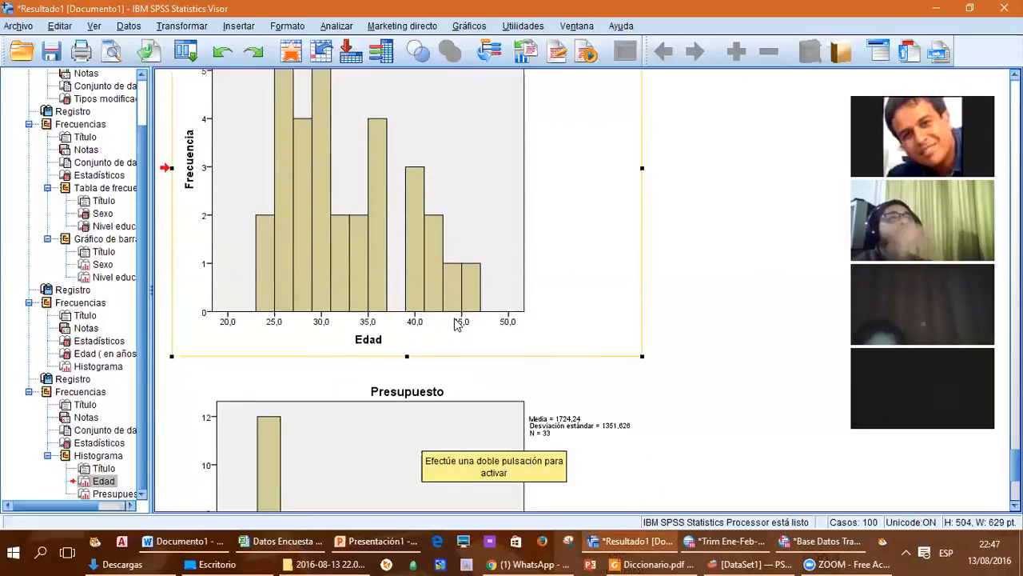
scroll(456, 322, "down", 7)
scroll(456, 322, "up", 5)
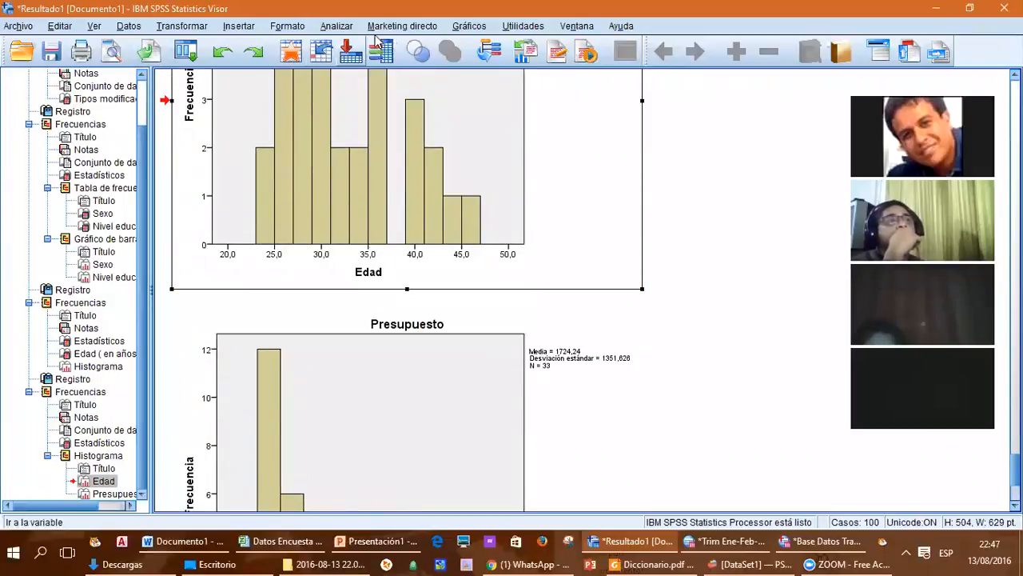
left_click(472, 27)
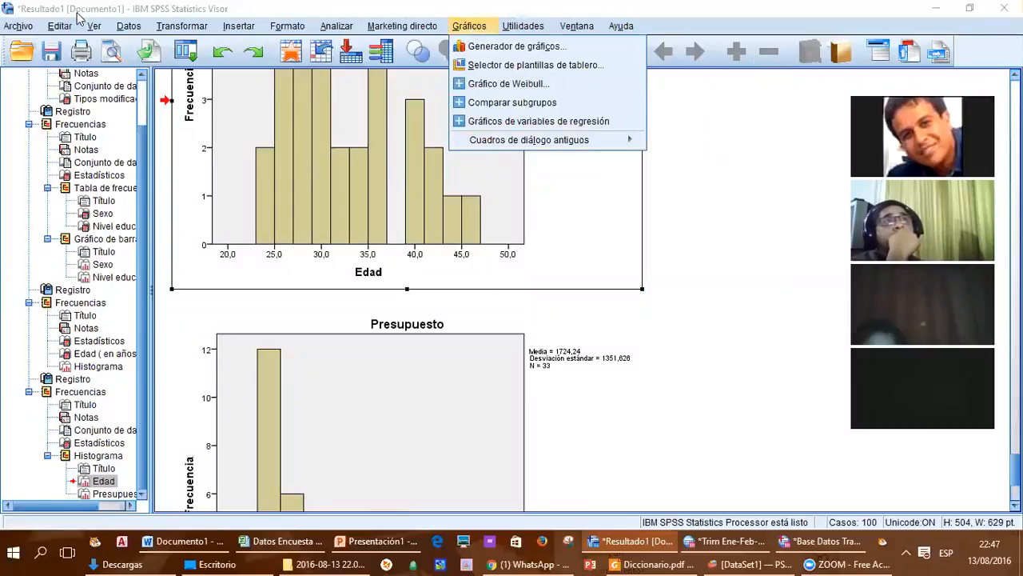
left_click(469, 25)
mouse_move(527, 143)
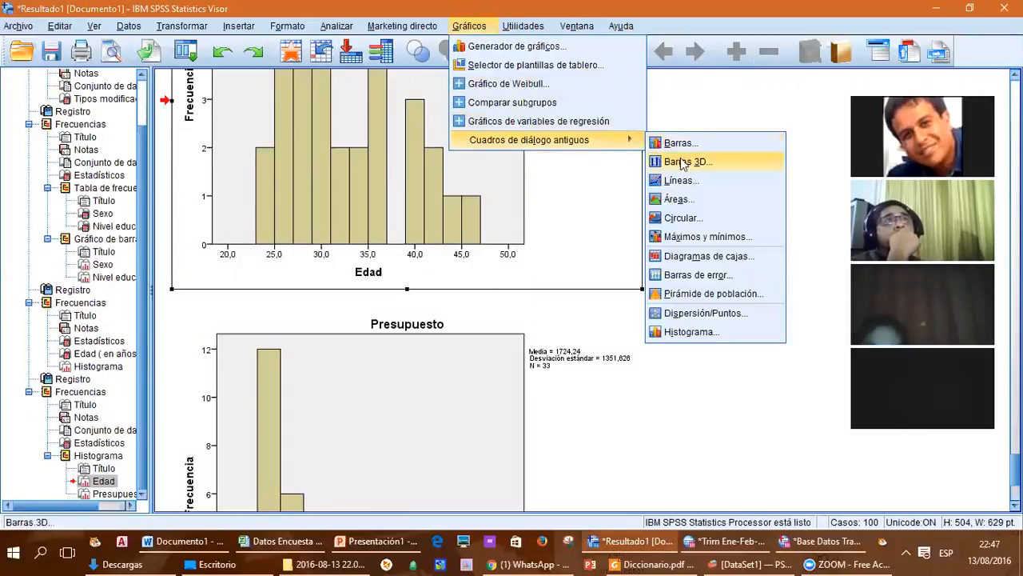
left_click(700, 256)
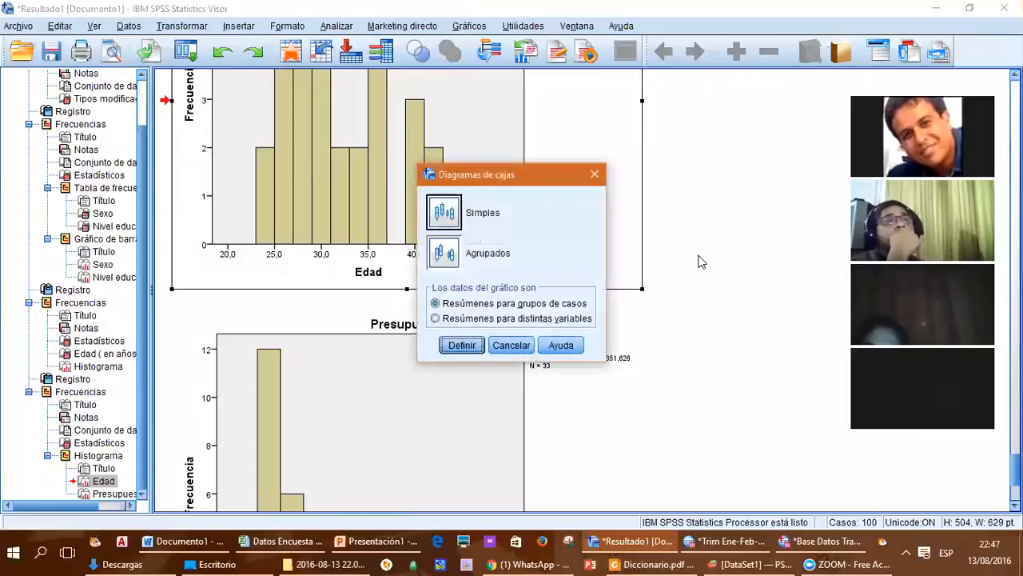
left_click(462, 345)
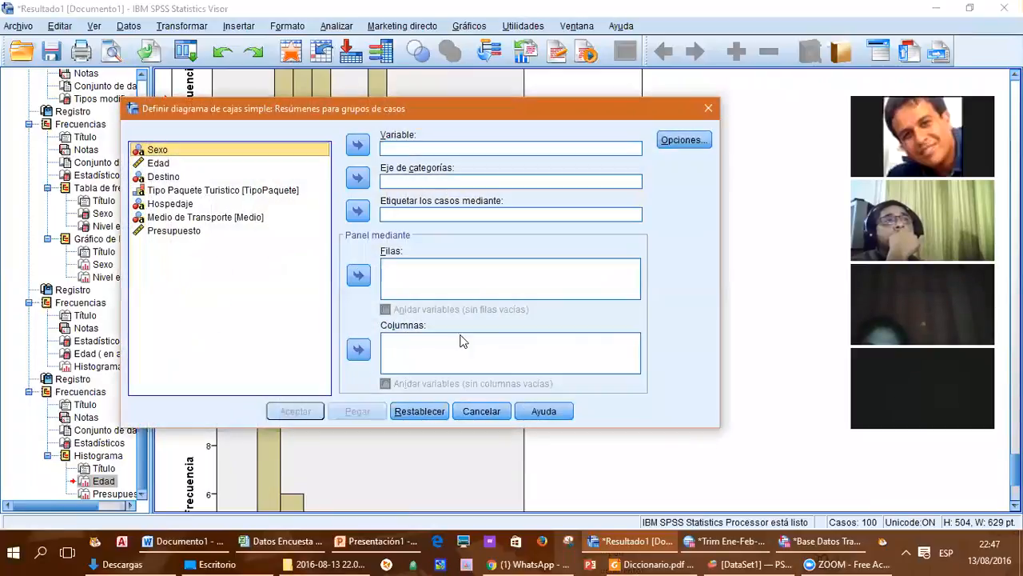
Generate the boxplot with Edad as the variable and Sexo as the category axis
left_click_drag(414, 116, 618, 124)
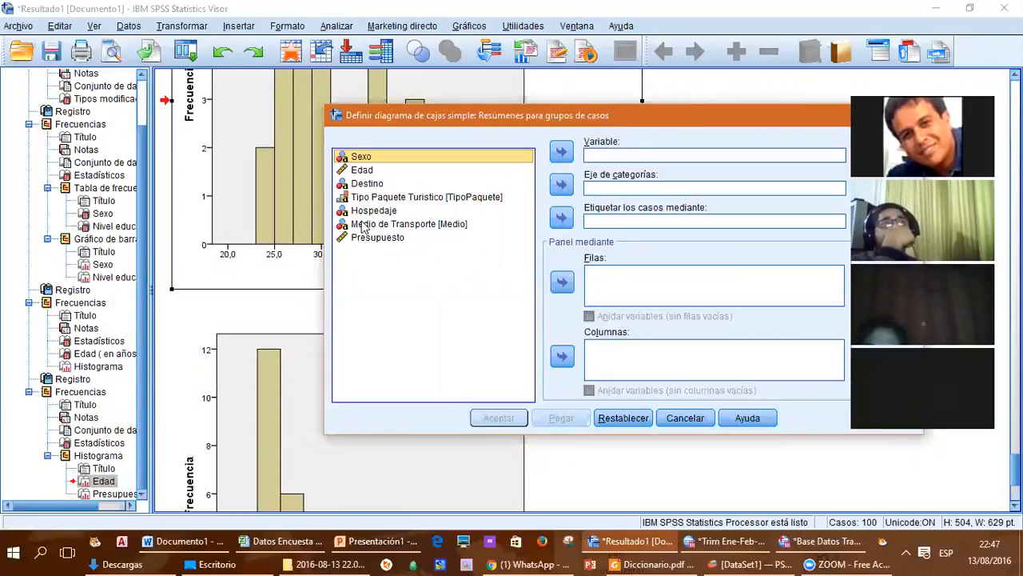
left_click(369, 170)
left_click(563, 152)
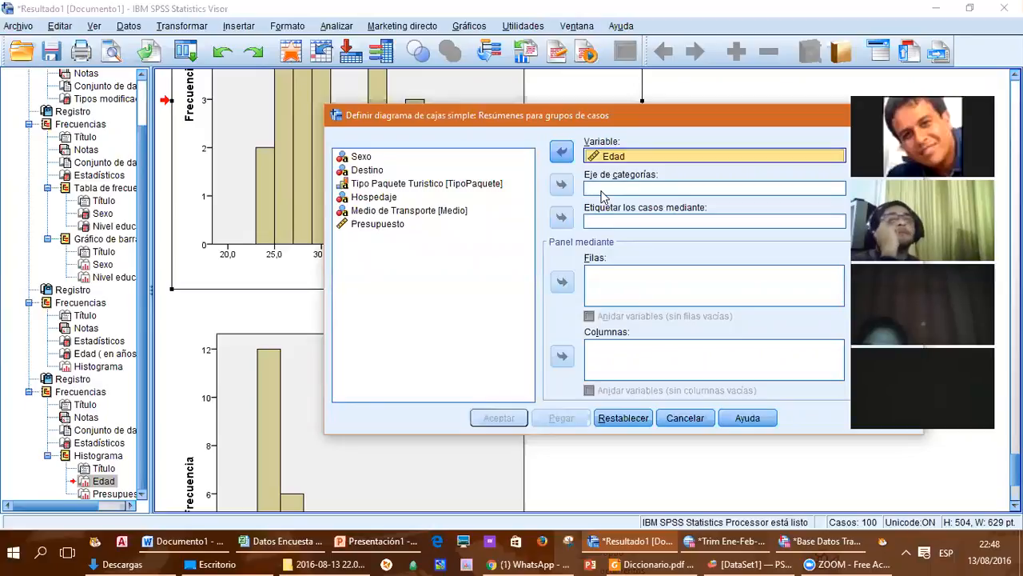
left_click(373, 160)
left_click(559, 189)
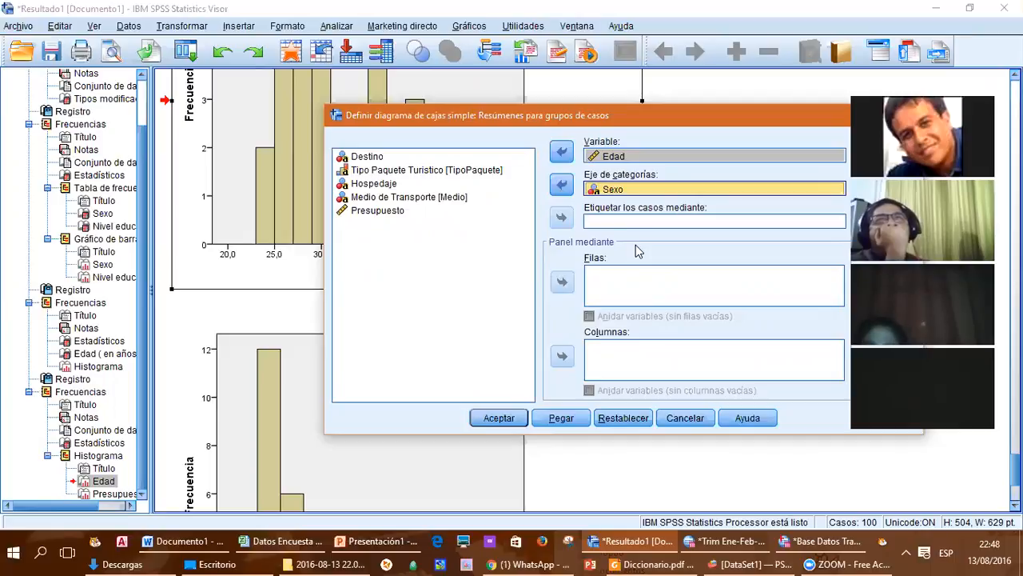
left_click(499, 418)
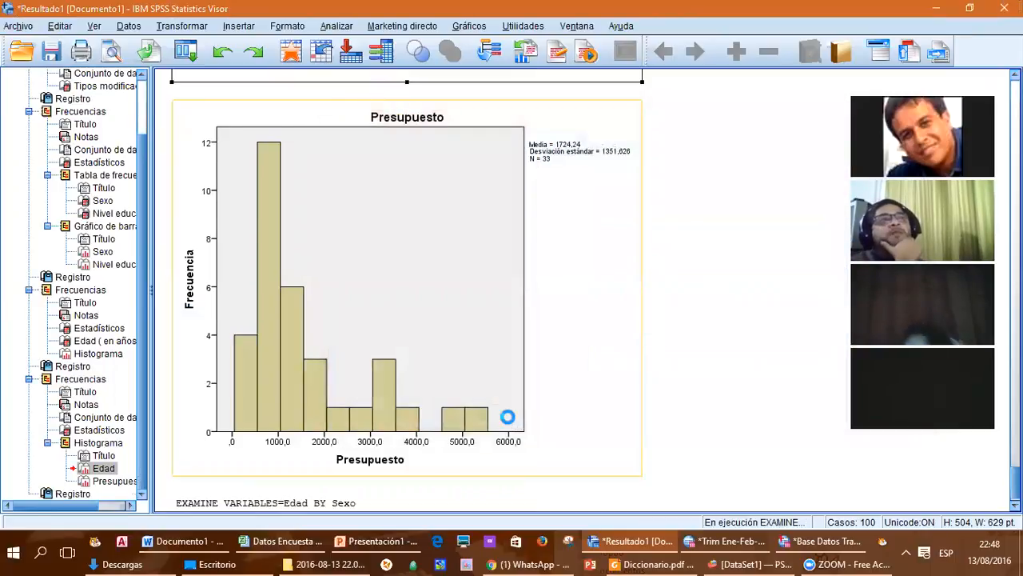
Copy the boxplot of Edad by Sexo from the SPSS output into the Word document below the Edad histogram
scroll(687, 332, "down", 3)
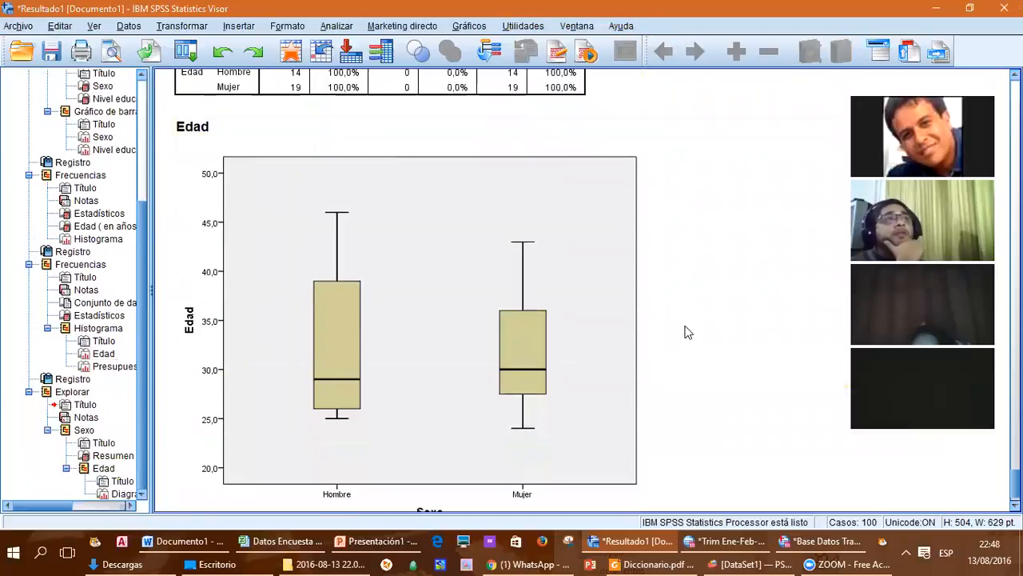
scroll(609, 343, "down", 1)
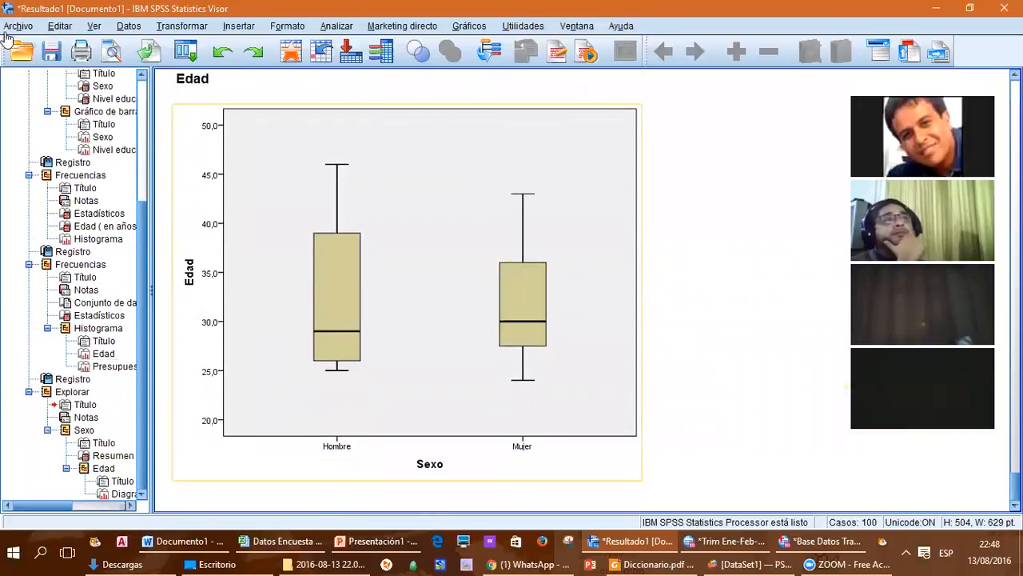
left_click(487, 241)
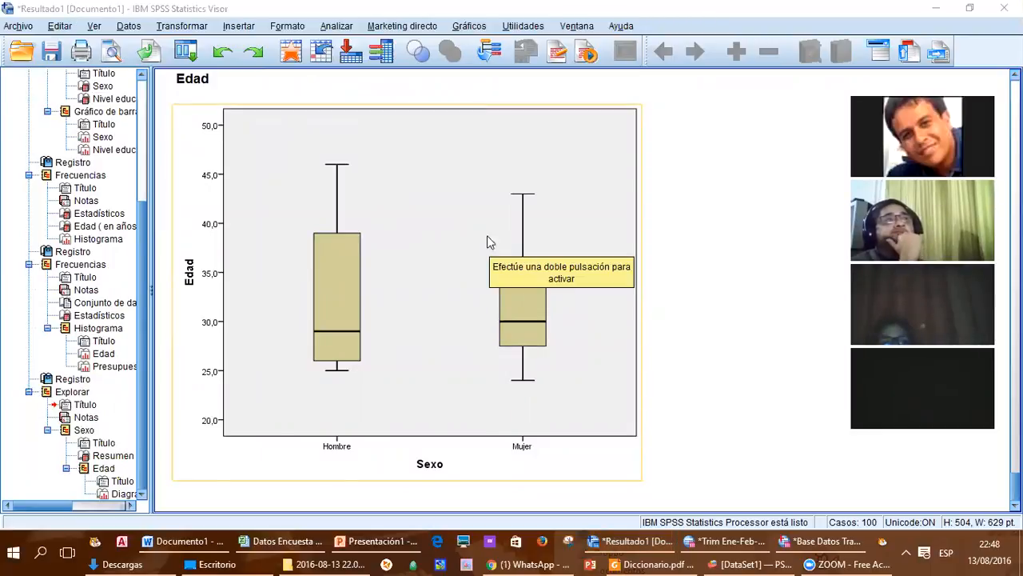
scroll(438, 273, "up", 2)
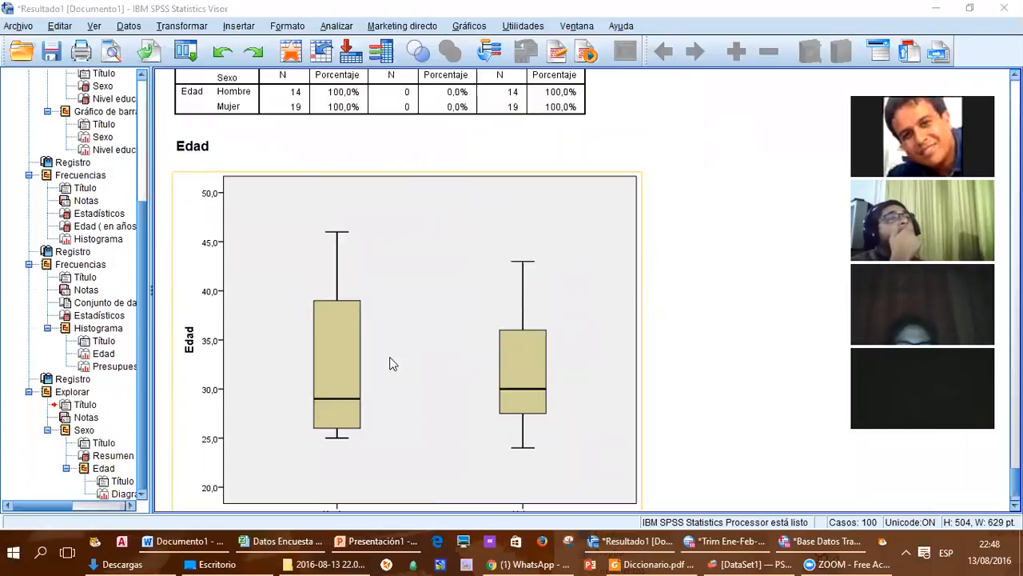
scroll(391, 364, "down", 2)
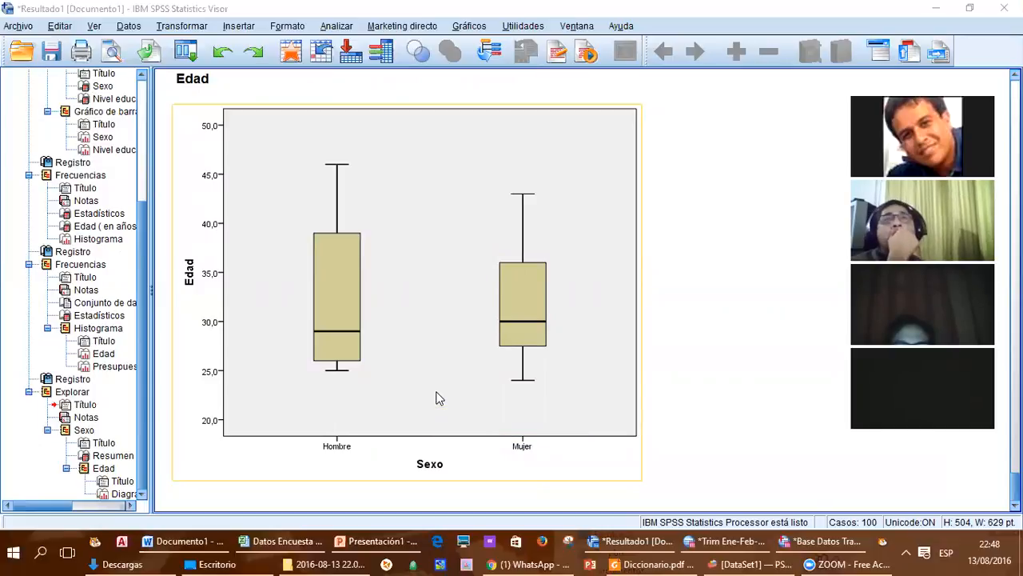
right_click(442, 279)
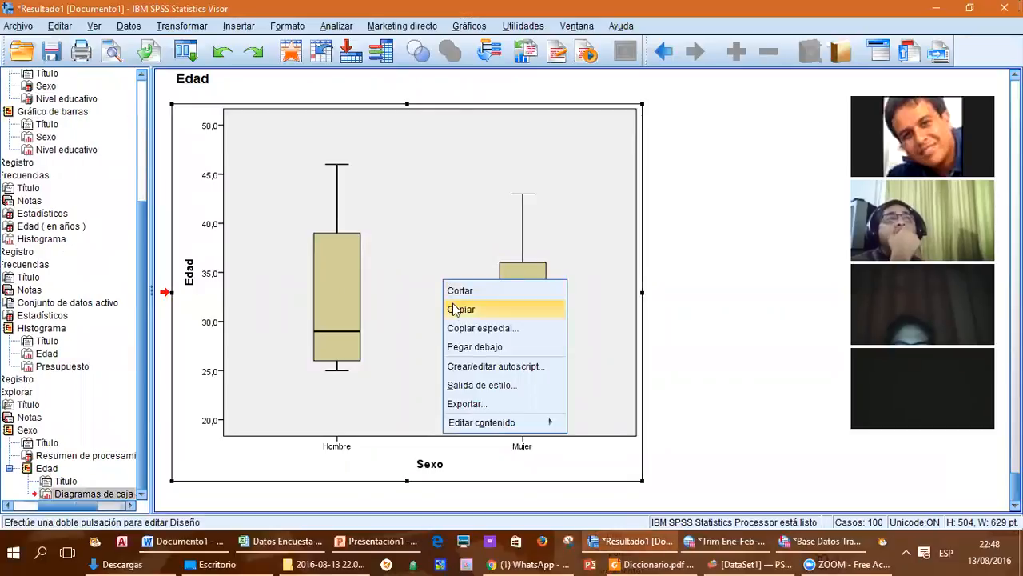
left_click(454, 310)
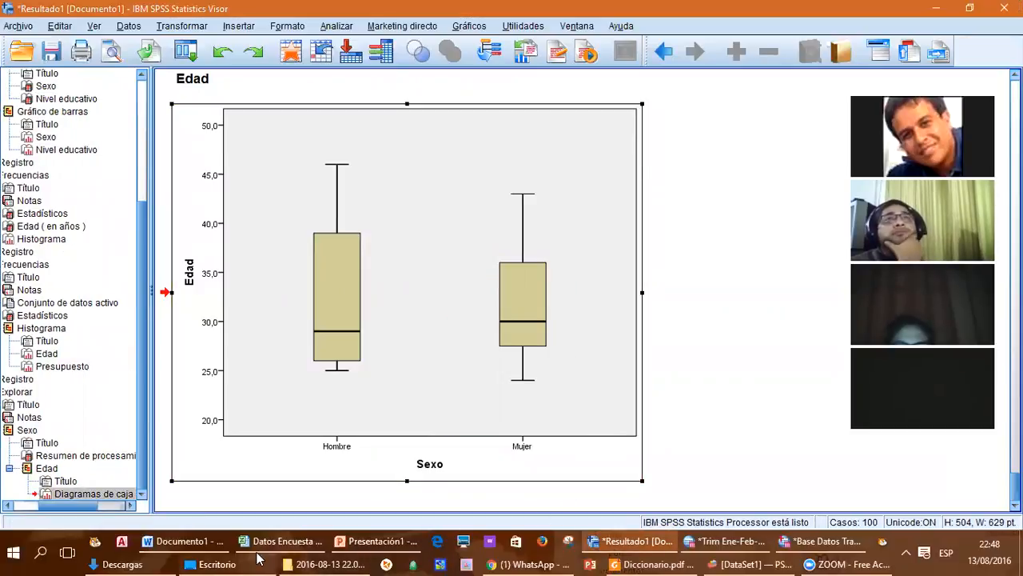
left_click(207, 543)
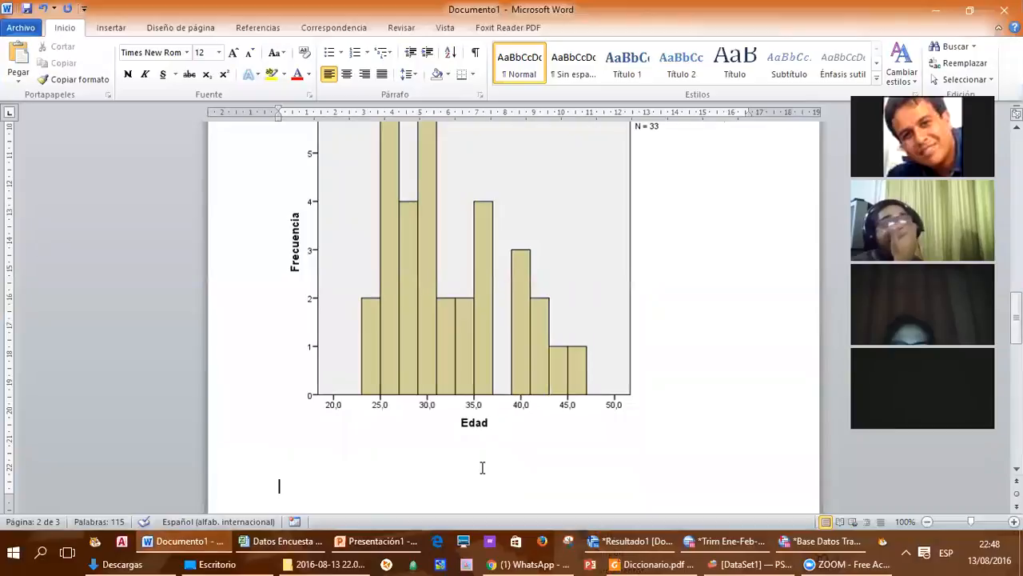
key("ctrl+v")
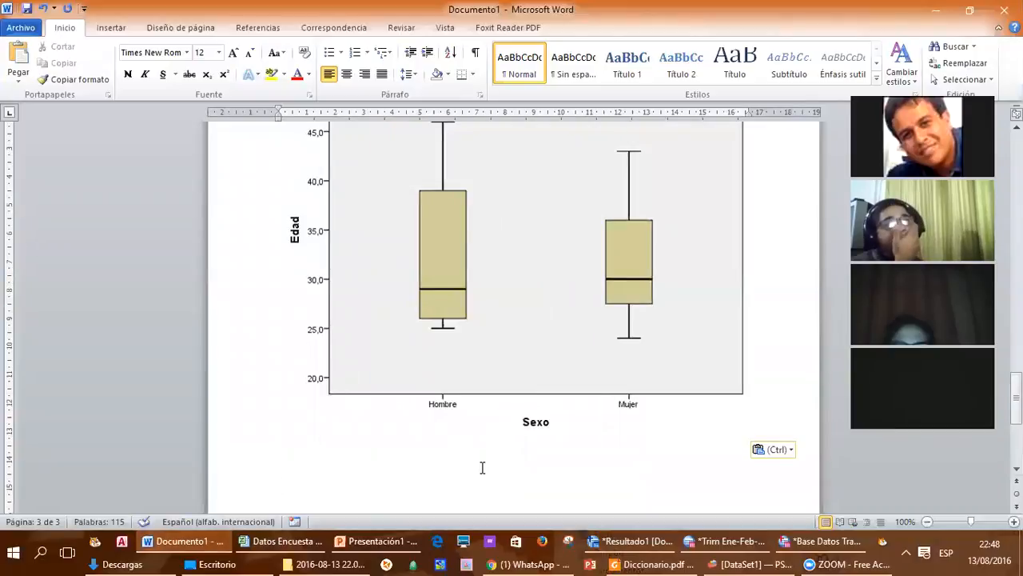
Launch GeoGebra in a maximised window and show its spreadsheet view (Hoja de Cálculo)
key("alt+Tab")
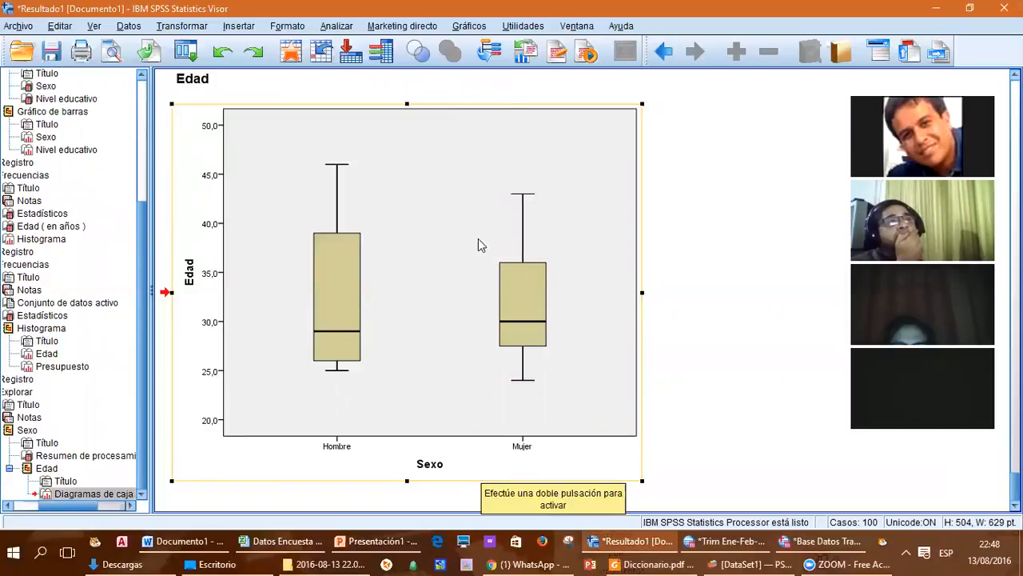
double_click(504, 14)
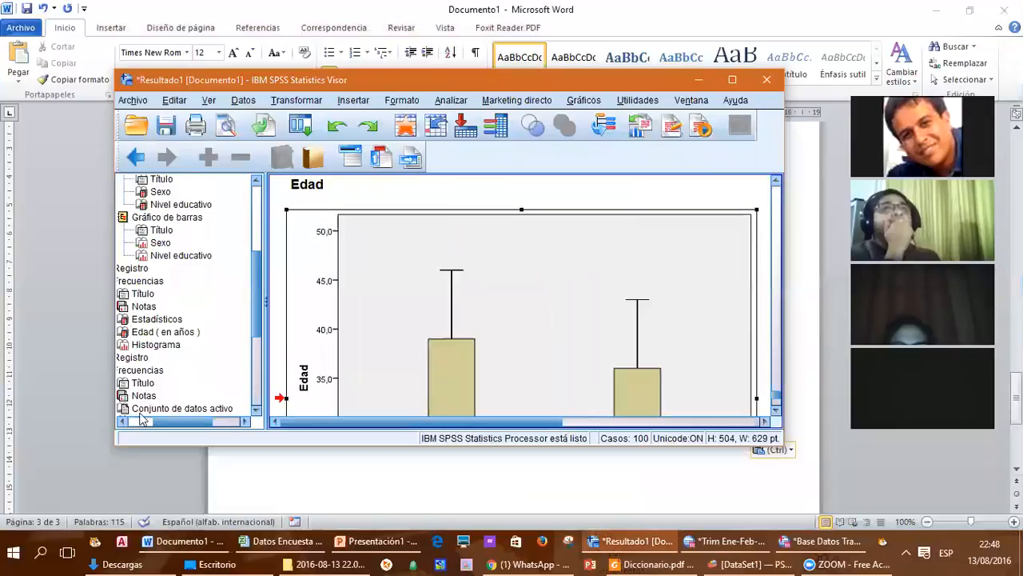
left_click(44, 540)
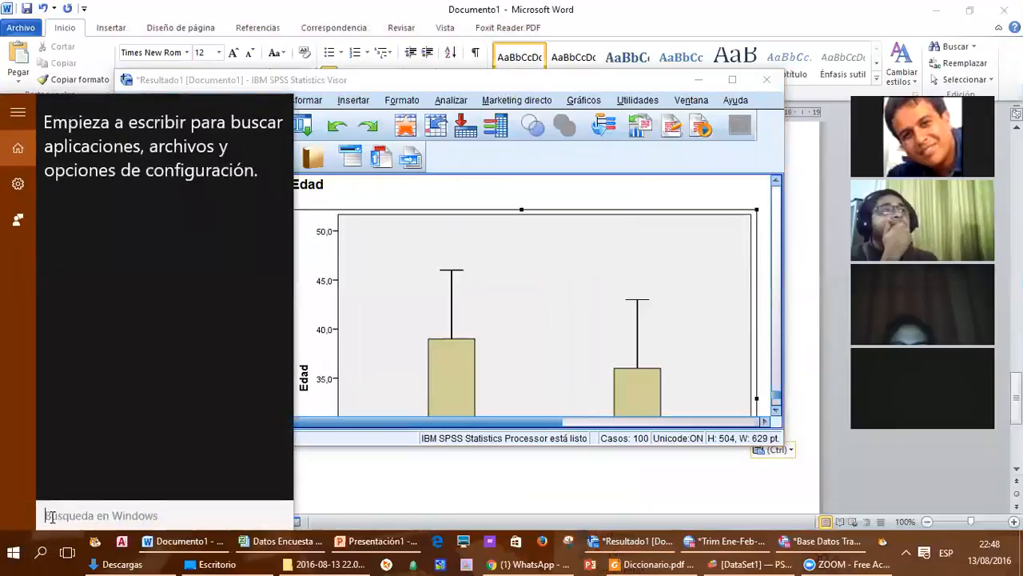
type("geogebra")
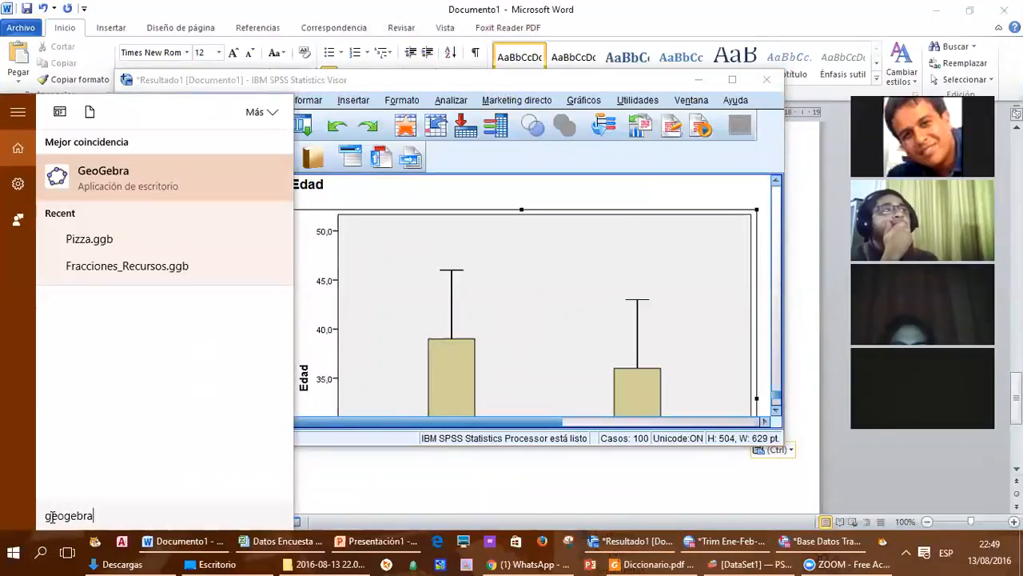
key("Return")
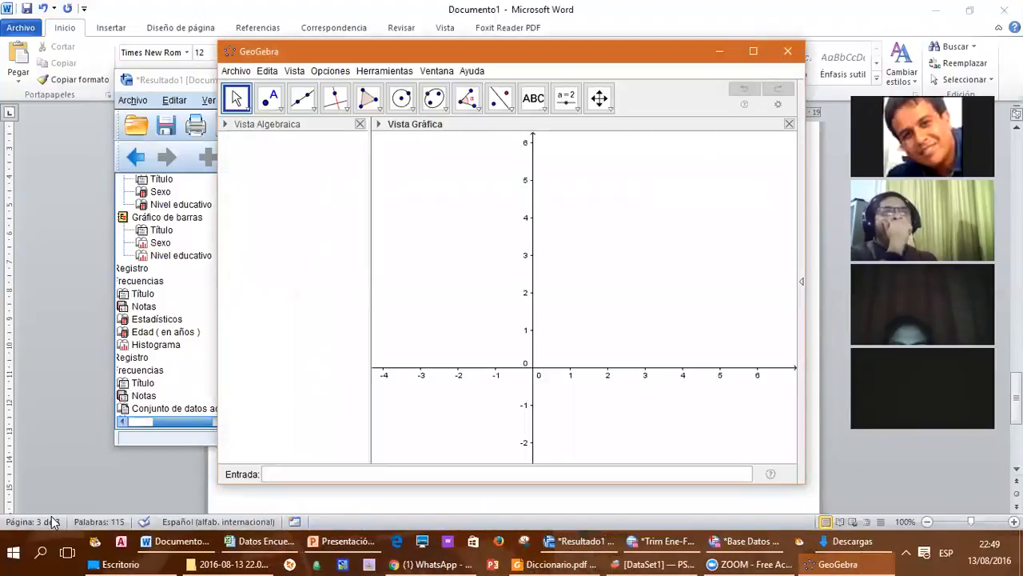
double_click(354, 53)
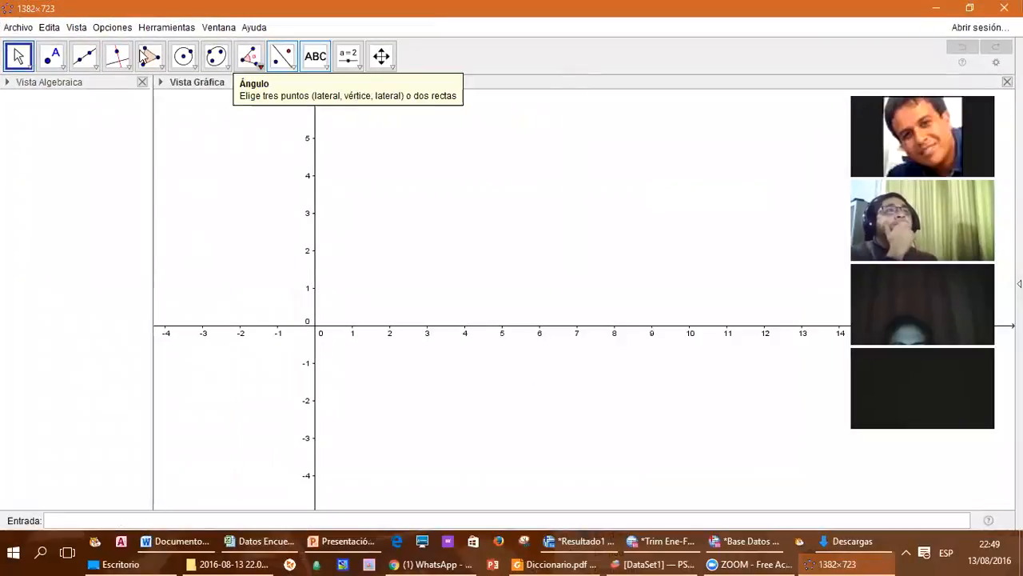
left_click(77, 27)
left_click(96, 67)
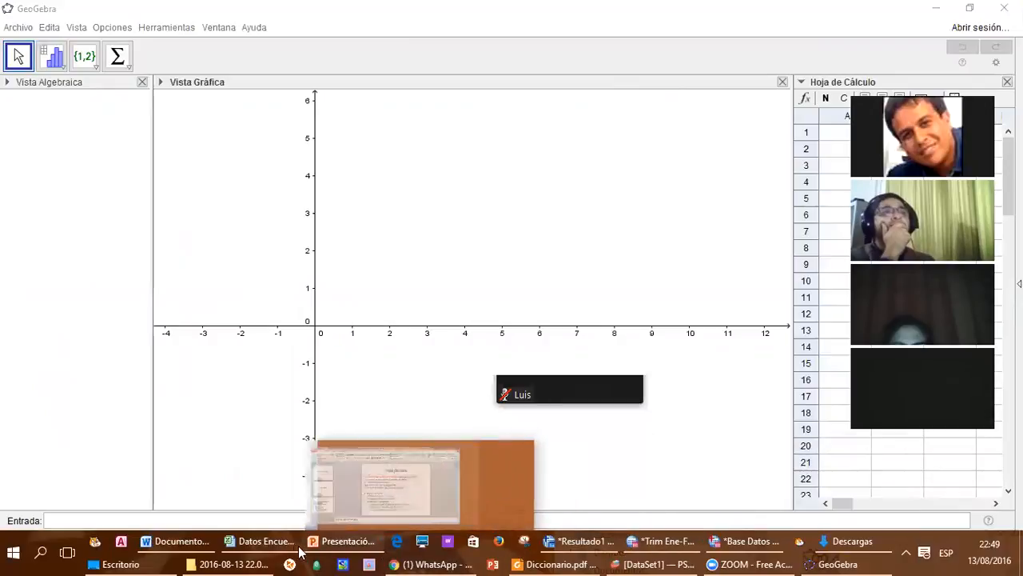
Copy the Edad column with its header (B1:B34) from the Excel workbook into the GeoGebra spreadsheet starting at A1
left_click(260, 541)
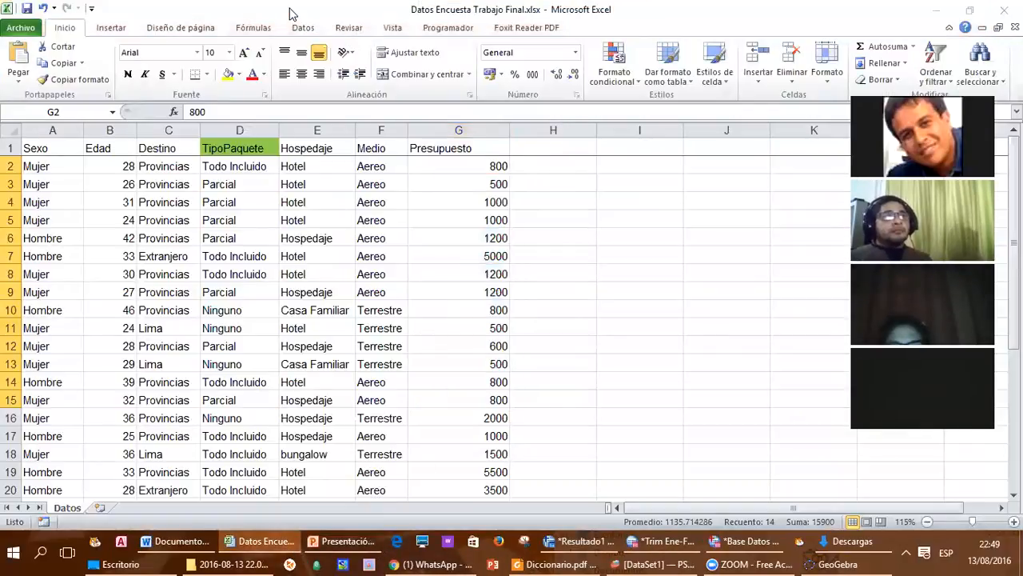
left_click_drag(109, 148, 118, 454)
key("ctrl+c")
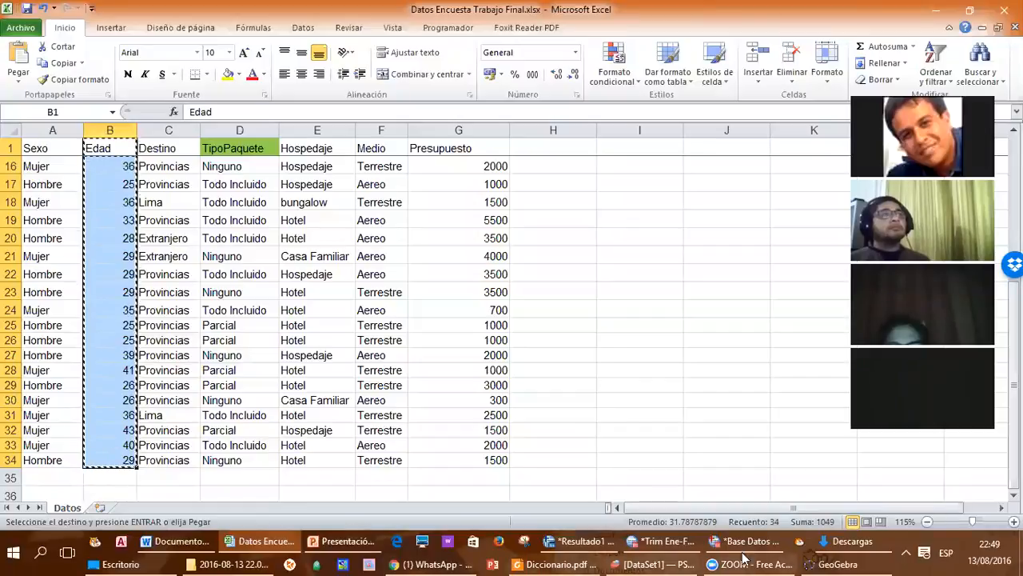
left_click(823, 563)
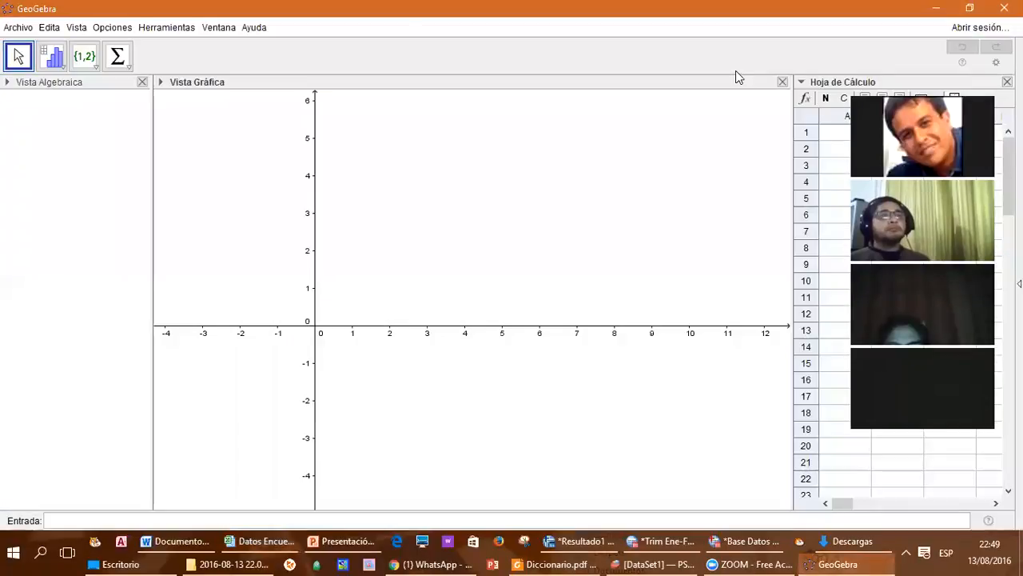
left_click(833, 137)
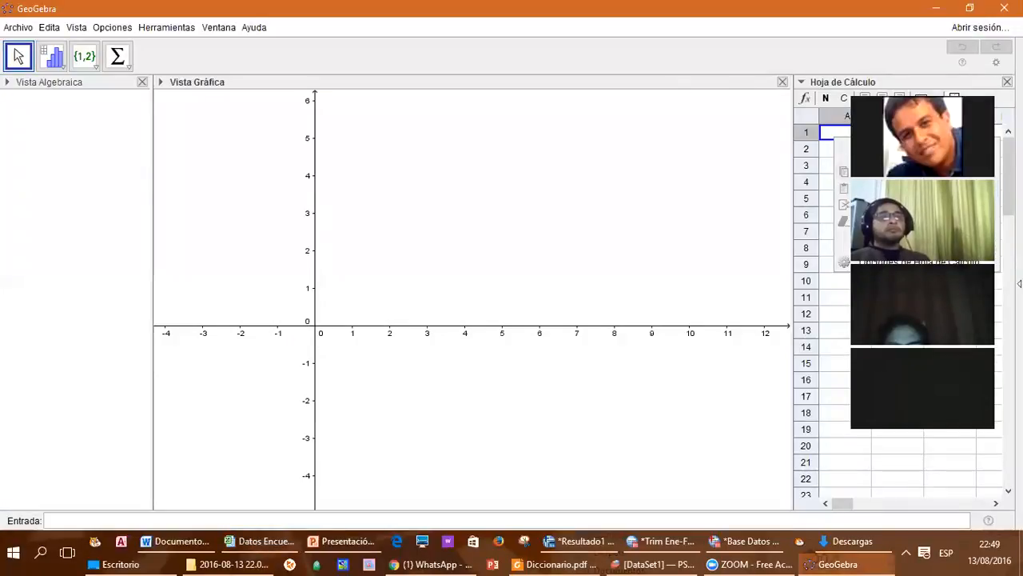
key("ctrl+v")
Run a one-variable analysis (Análisis de una variable) on A1:A34, using the headers as titles
left_click_drag(834, 133, 847, 404)
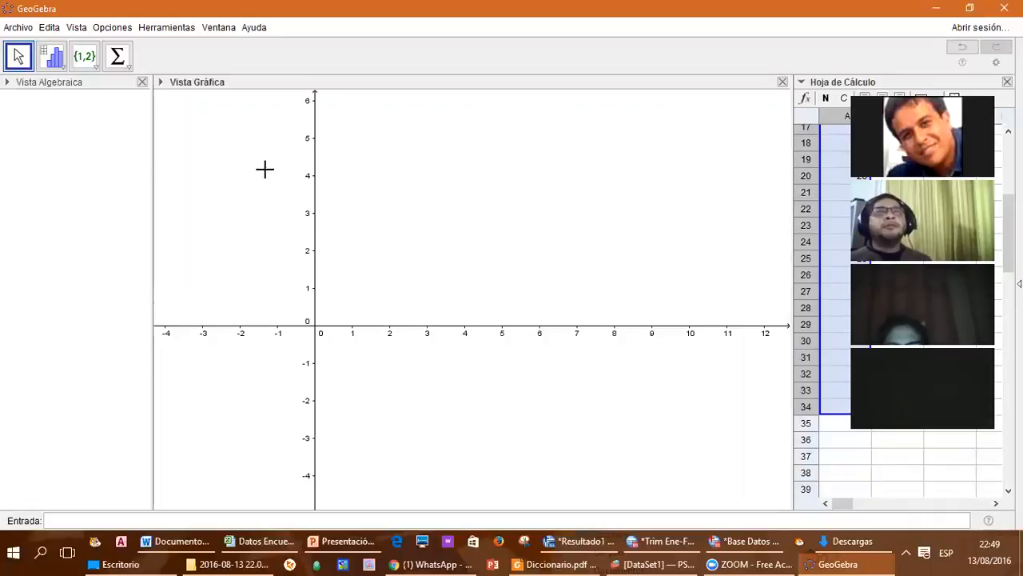
left_click(55, 59)
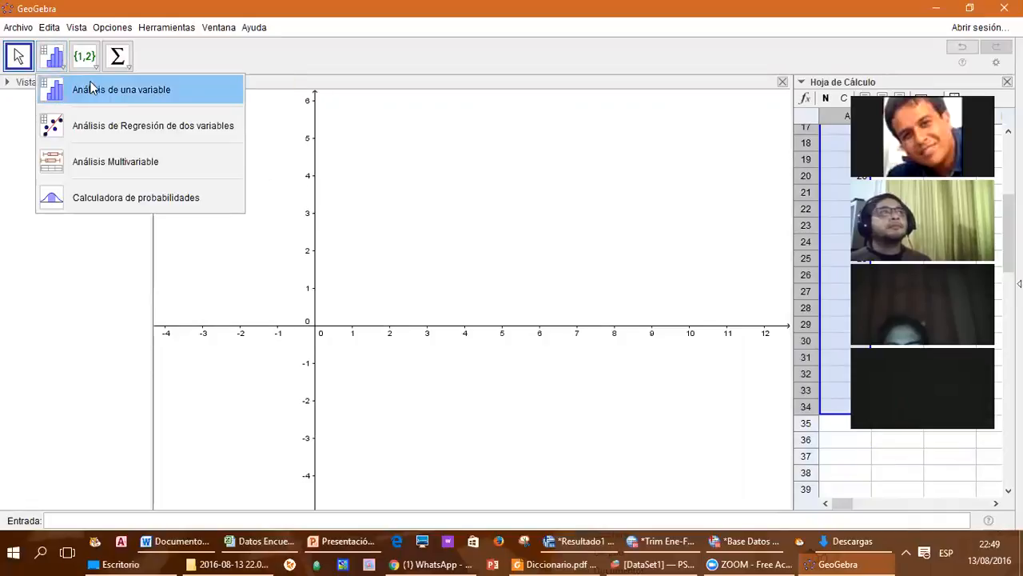
left_click(93, 88)
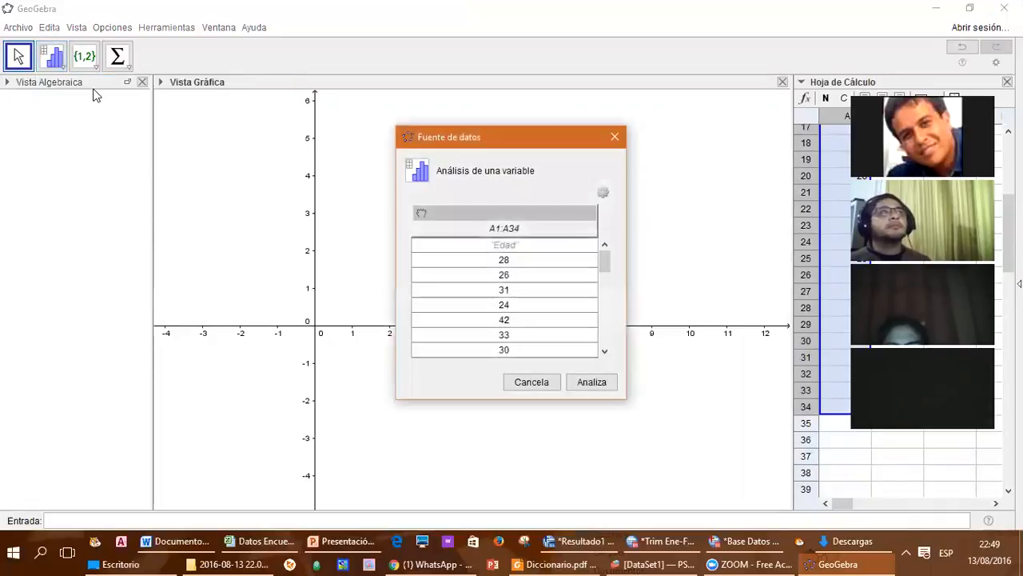
left_click(545, 71)
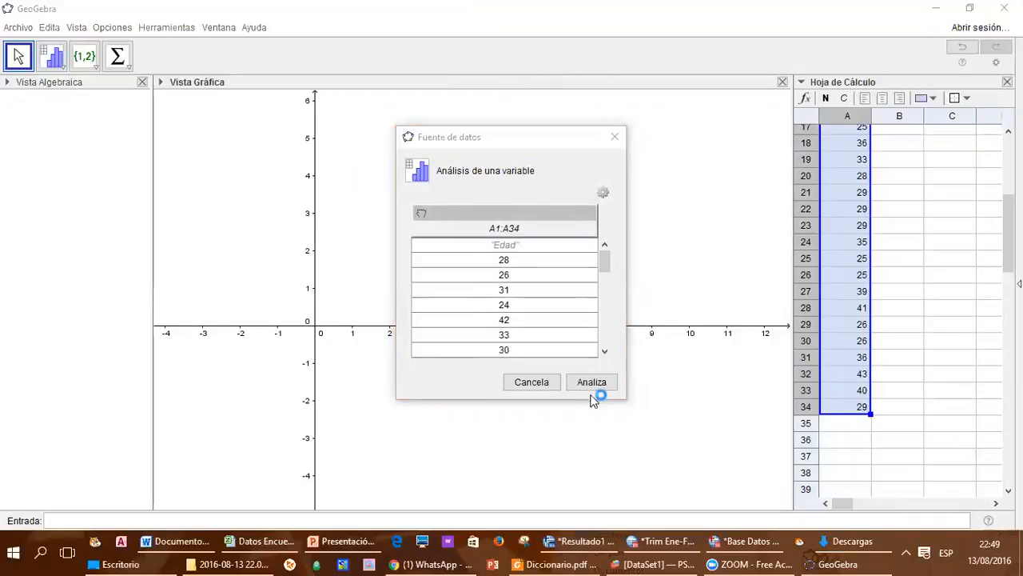
left_click(603, 193)
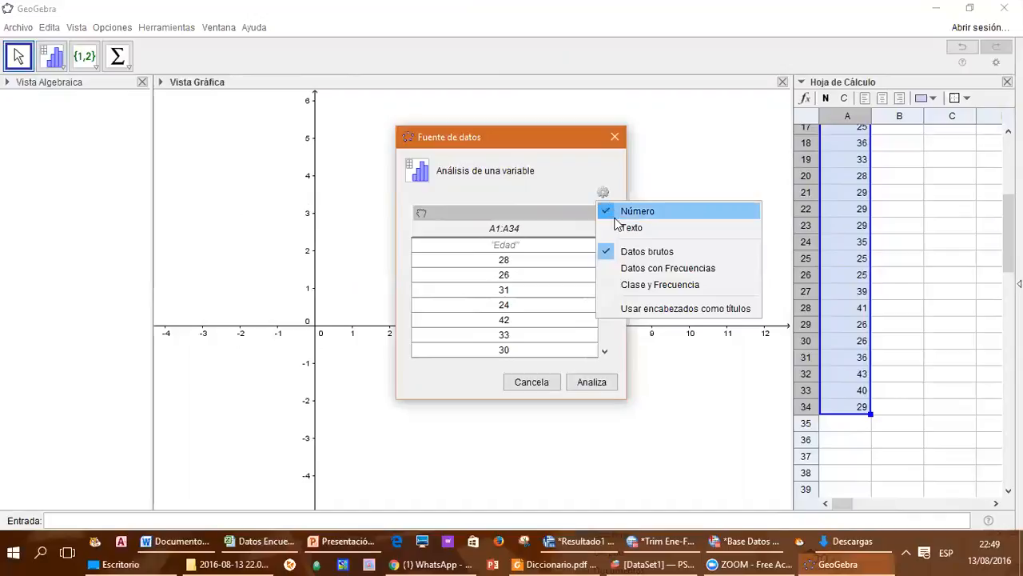
left_click(640, 308)
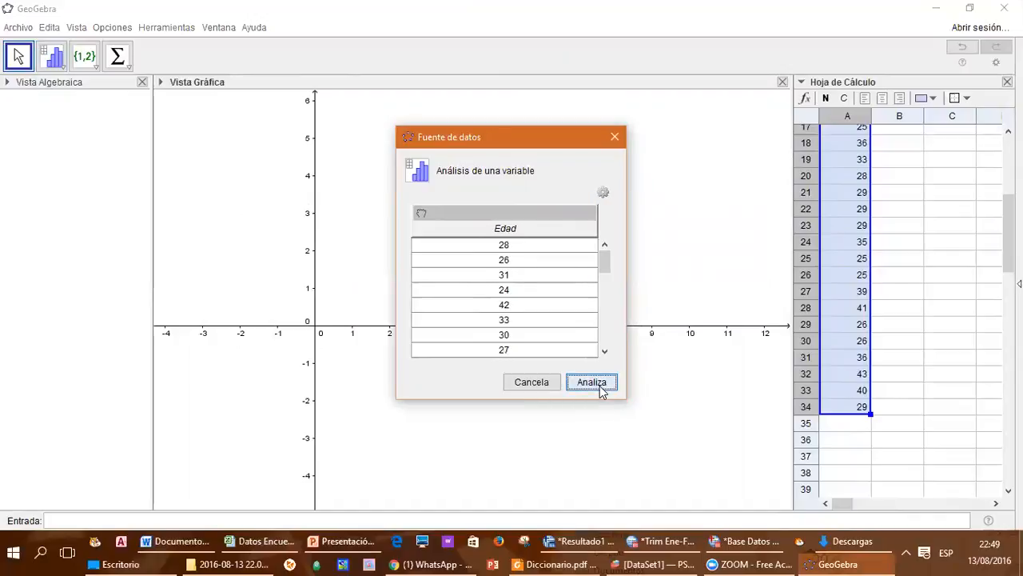
left_click(600, 383)
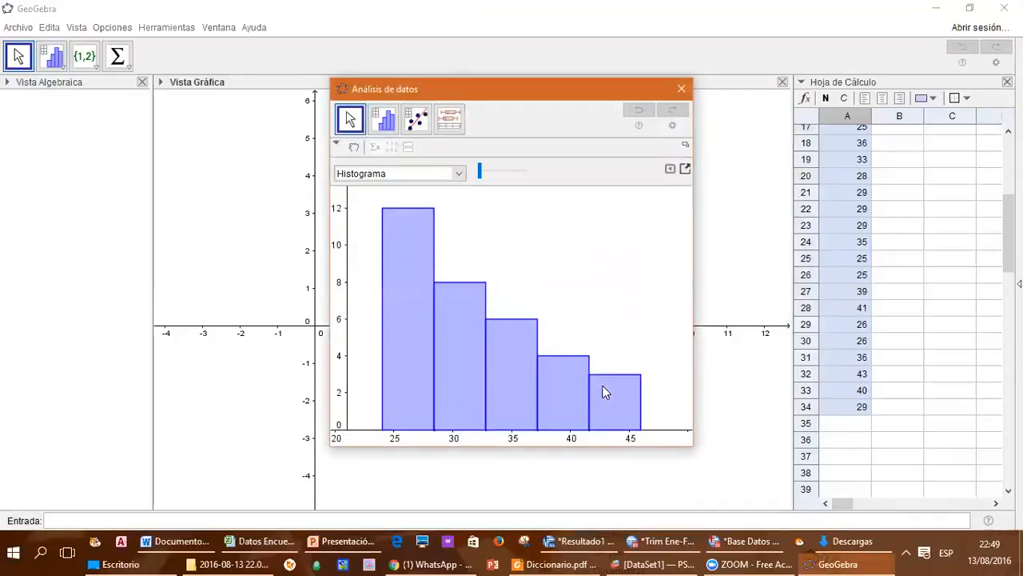
Set the Edad histogram to six classes and show its frequency table and frequency polygon
left_click_drag(481, 174, 484, 174)
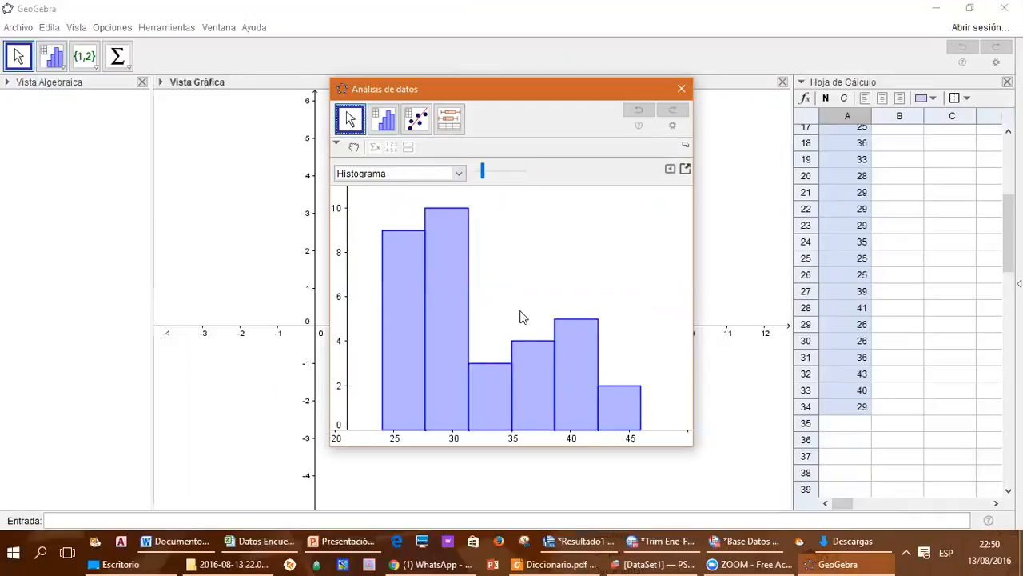
left_click_drag(453, 87, 407, 84)
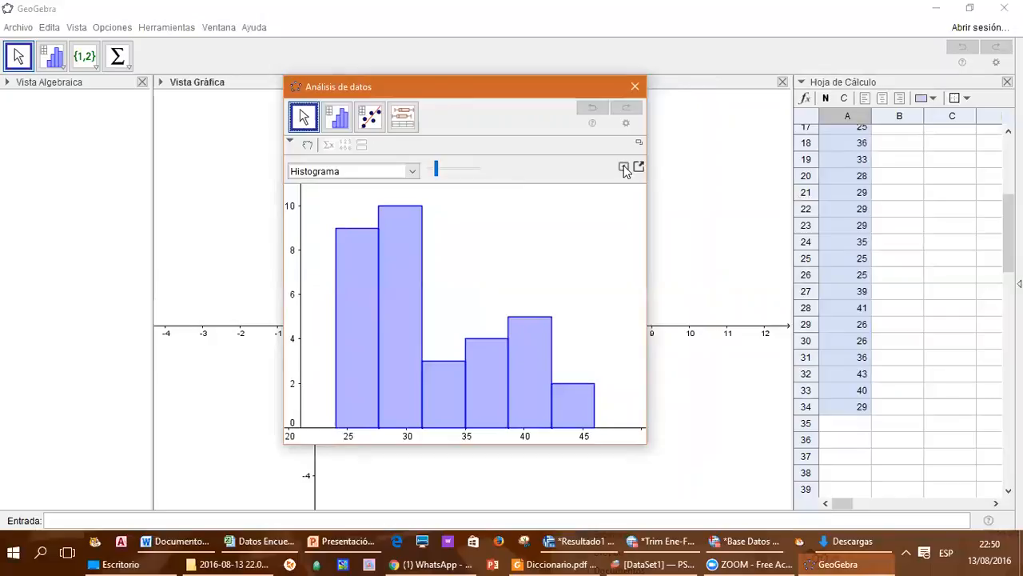
left_click(624, 168)
left_click_drag(652, 293, 751, 330)
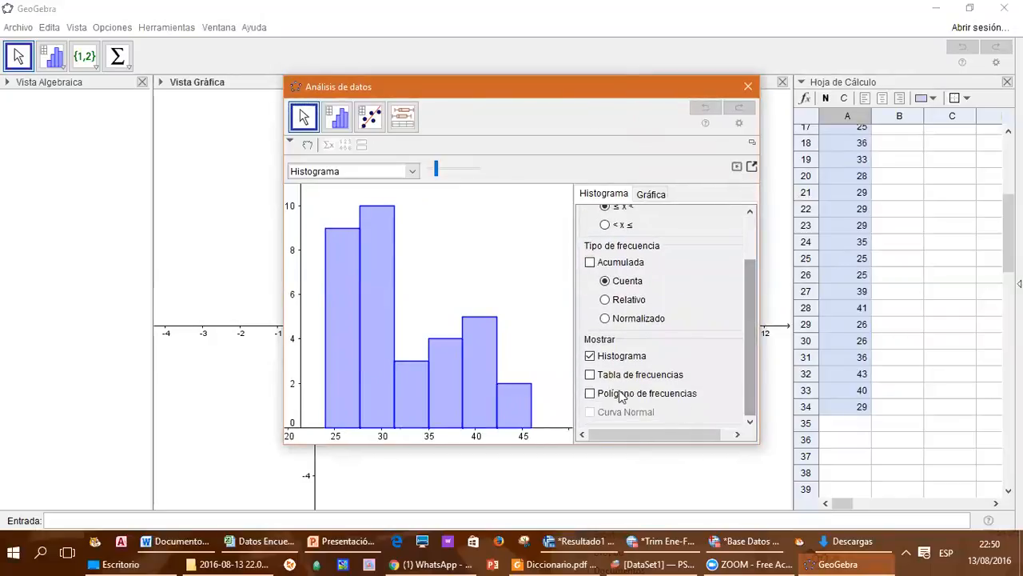
left_click(590, 375)
left_click(590, 394)
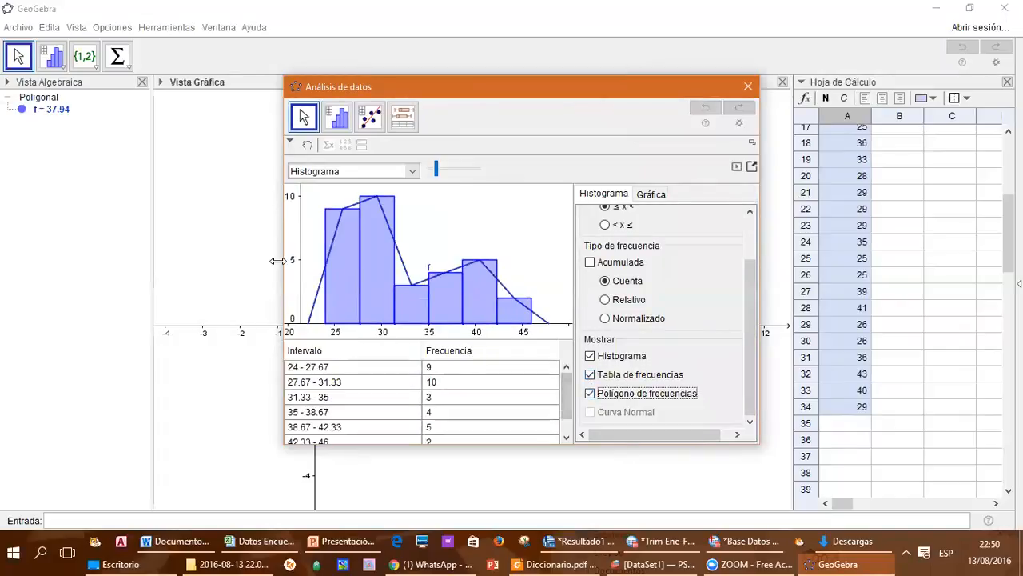
Show the statistics for Edad beside the histogram and widen the Análisis de datos window to fit them
left_click_drag(280, 261, 202, 260)
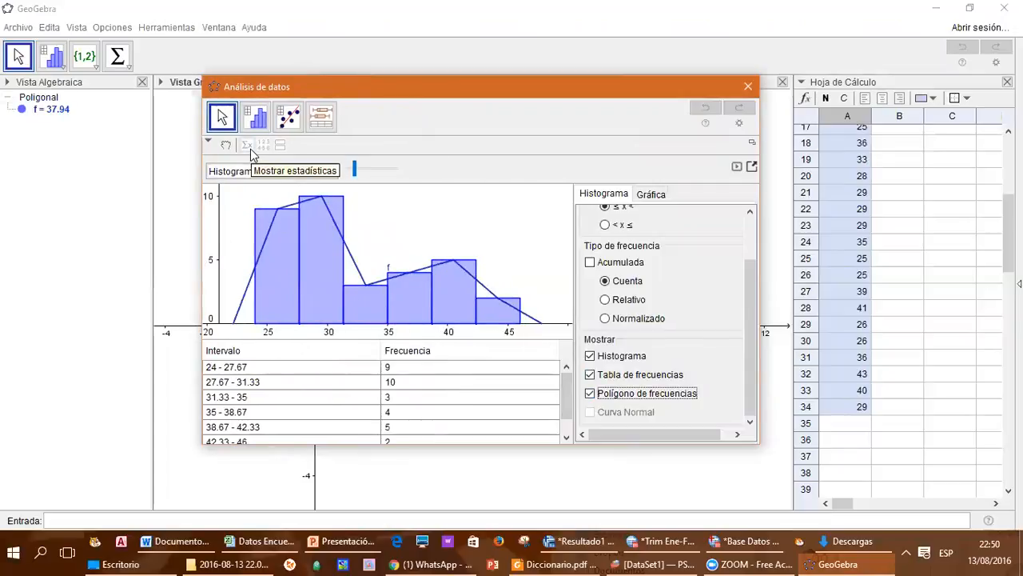
left_click(248, 147)
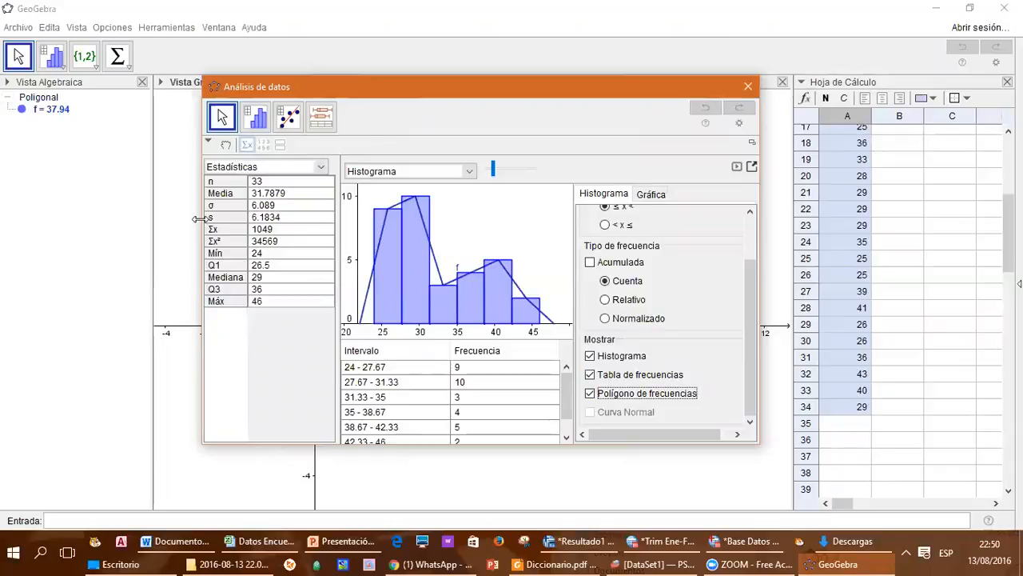
left_click_drag(200, 218, 92, 218)
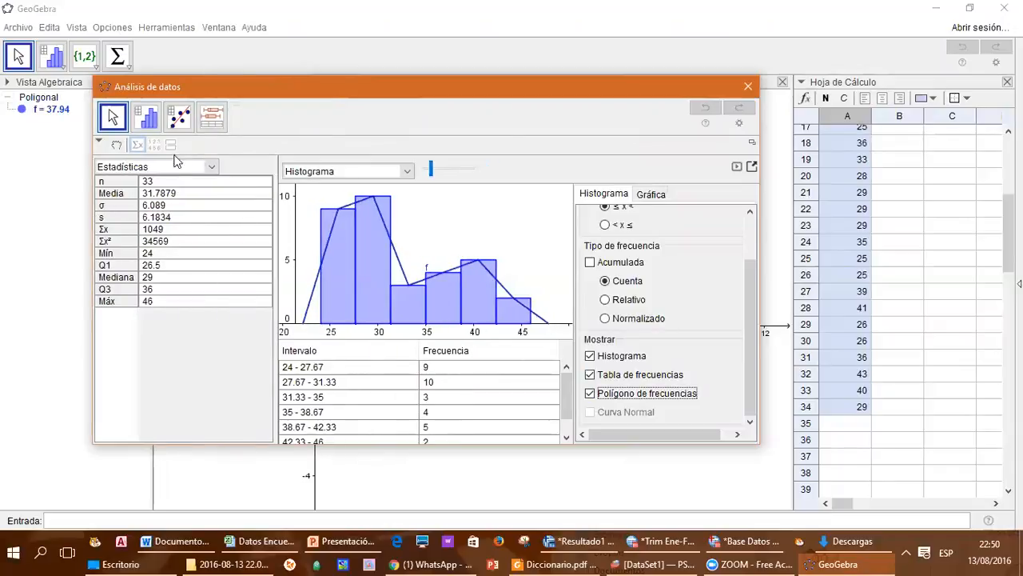
left_click_drag(242, 94, 216, 85)
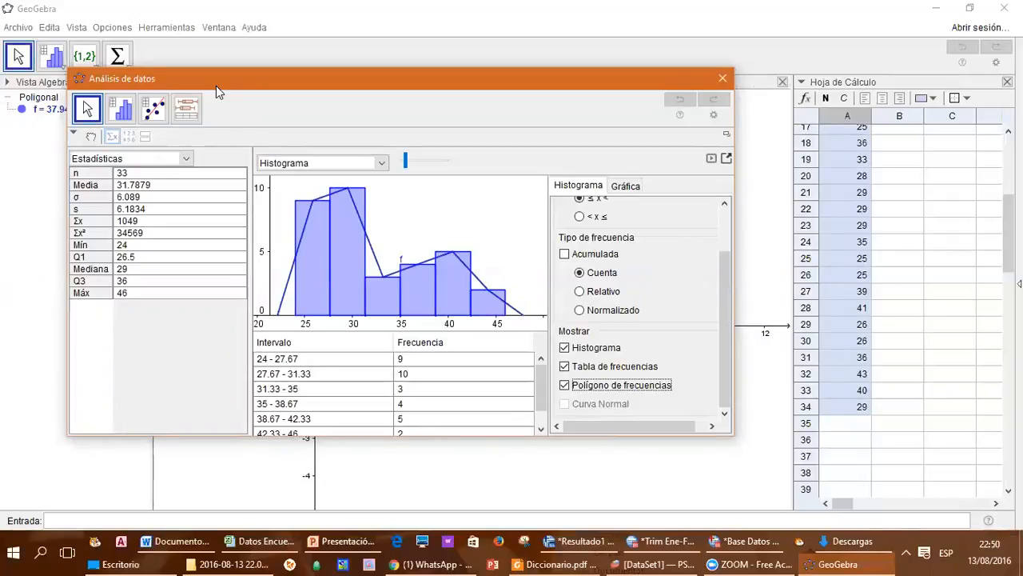
Display the Edad data as a box plot (Diagrama de Caja) and examine its Q1, Mediana and Q3 values in the statistics
left_click(382, 164)
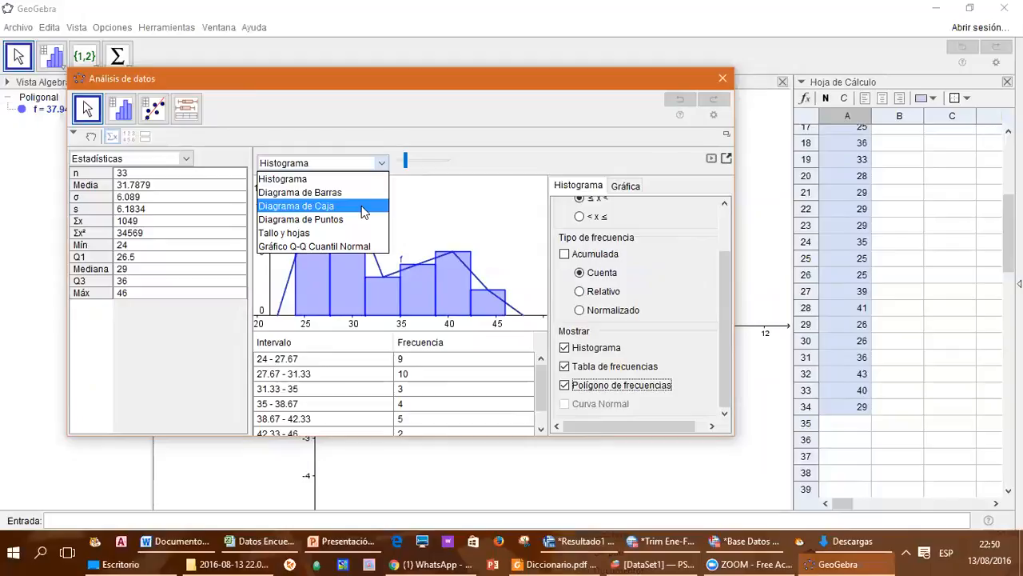
left_click(309, 209)
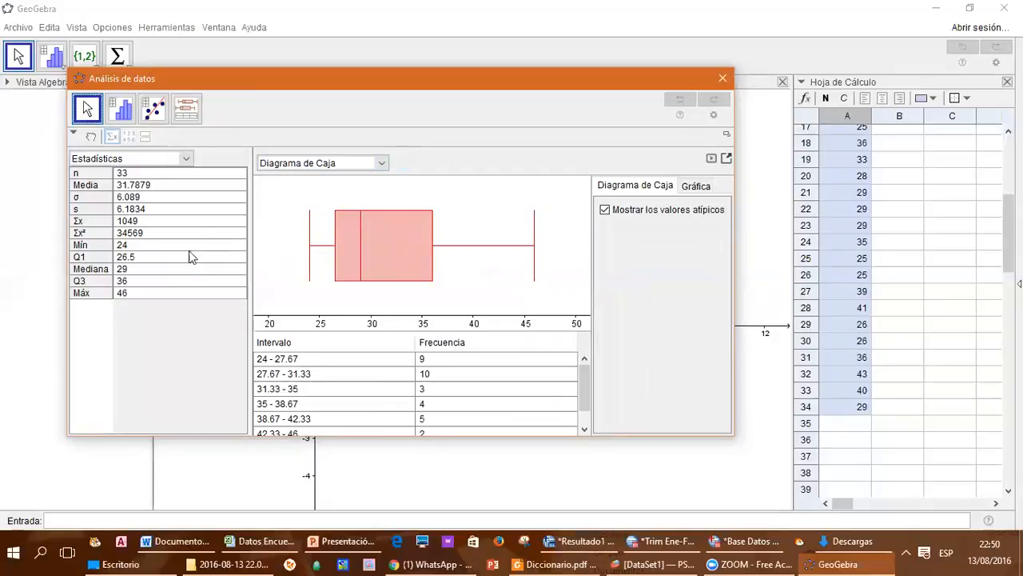
left_click(163, 257)
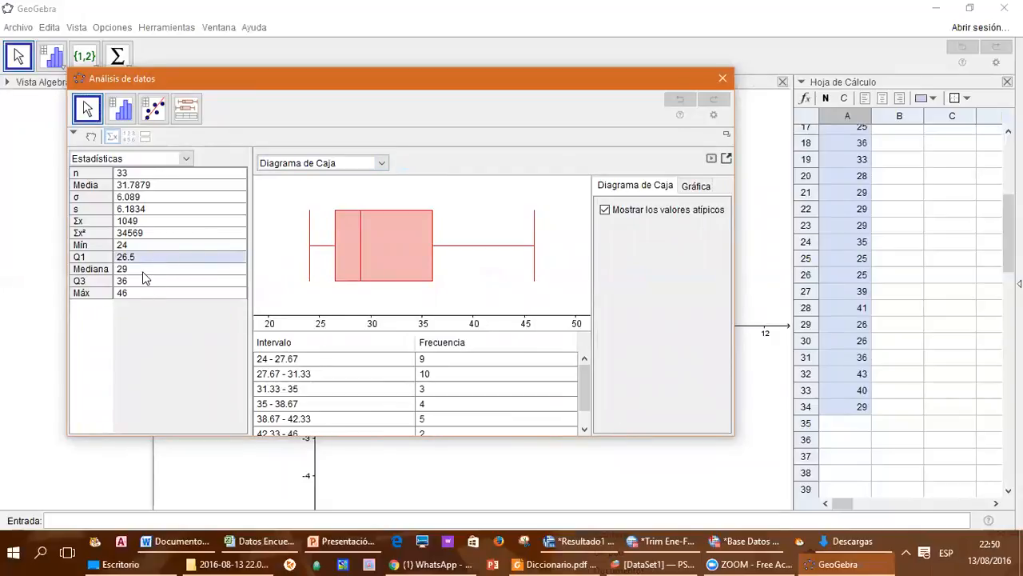
left_click(147, 271)
left_click(139, 283)
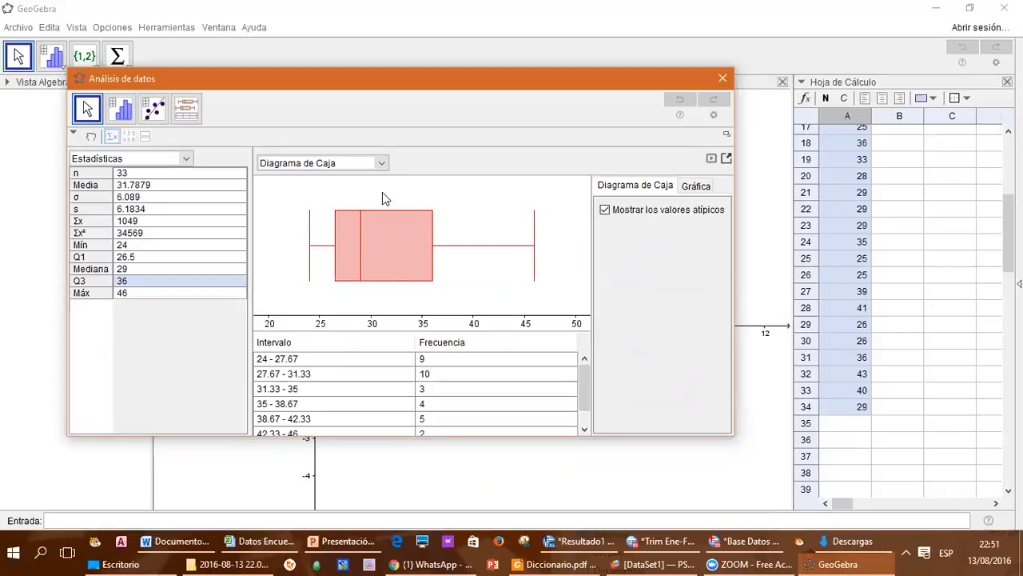
Change the Edad chart back to a histogram (Histograma) and switch to the report document in Word
left_click(382, 163)
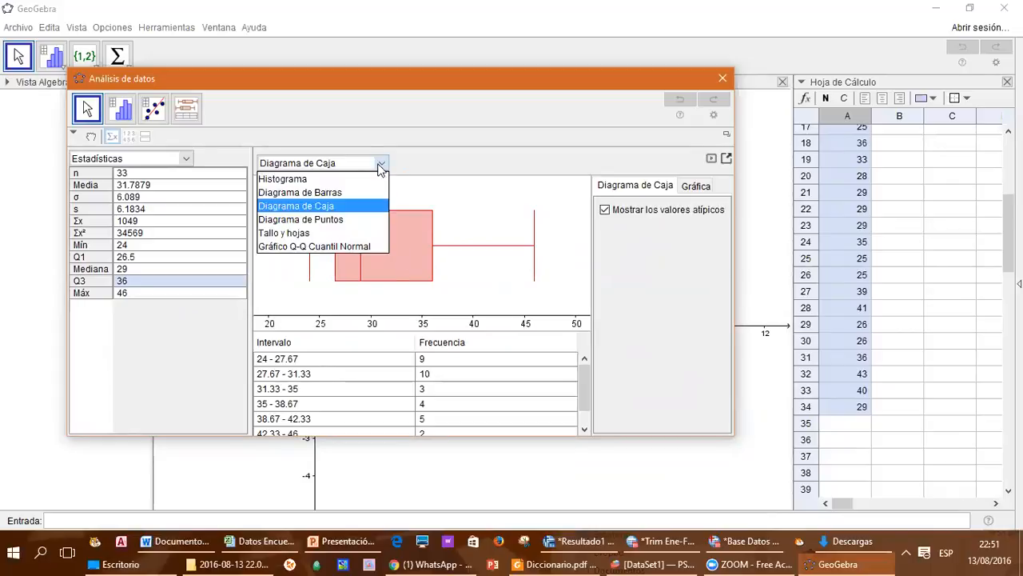
left_click(334, 179)
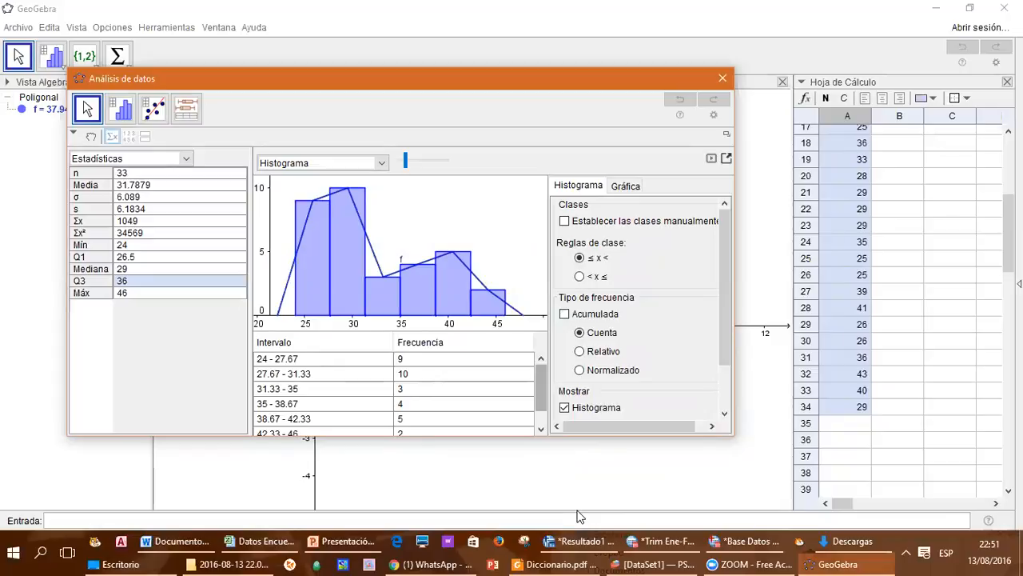
left_click(175, 541)
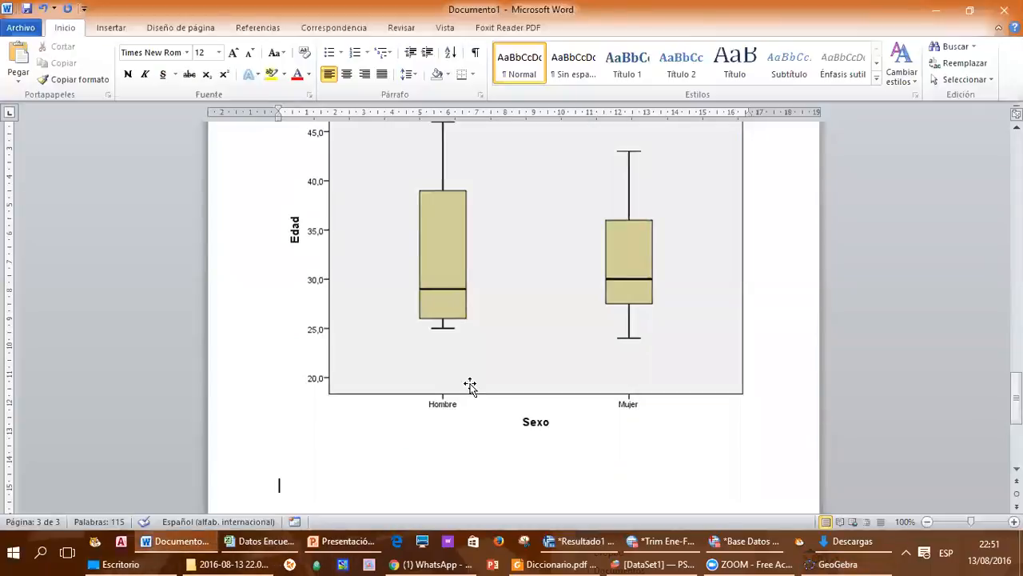